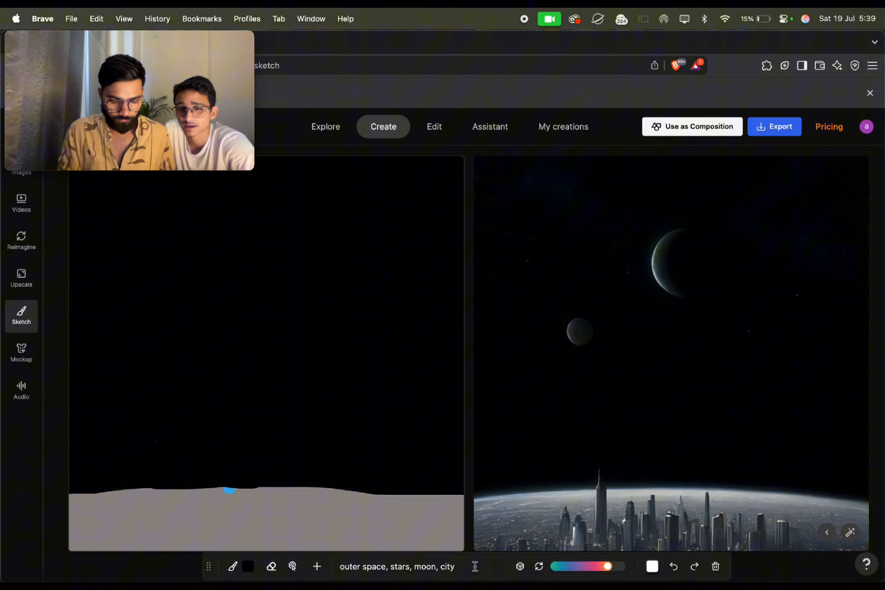
- Add "coffeemug" to the end of the image prompt after "city"
text(, )
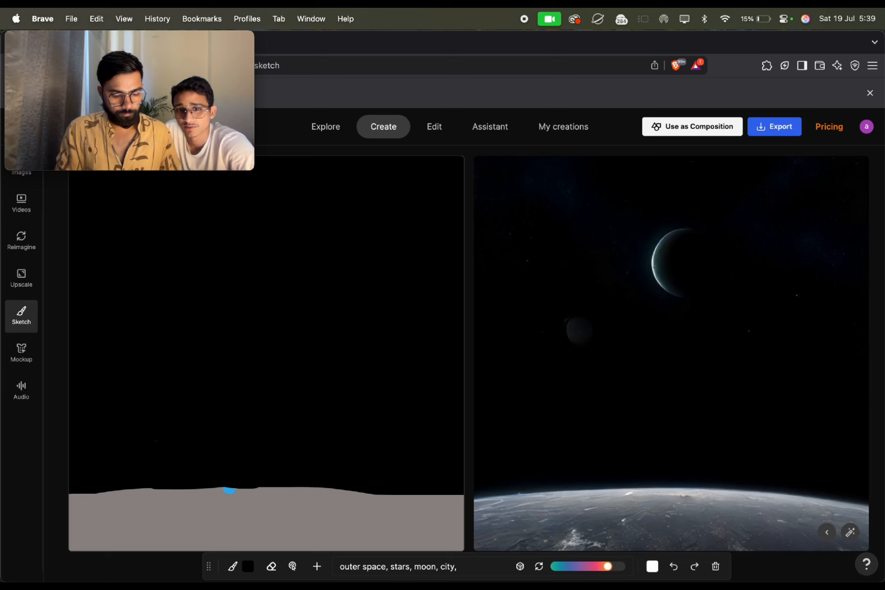
text(coffe)
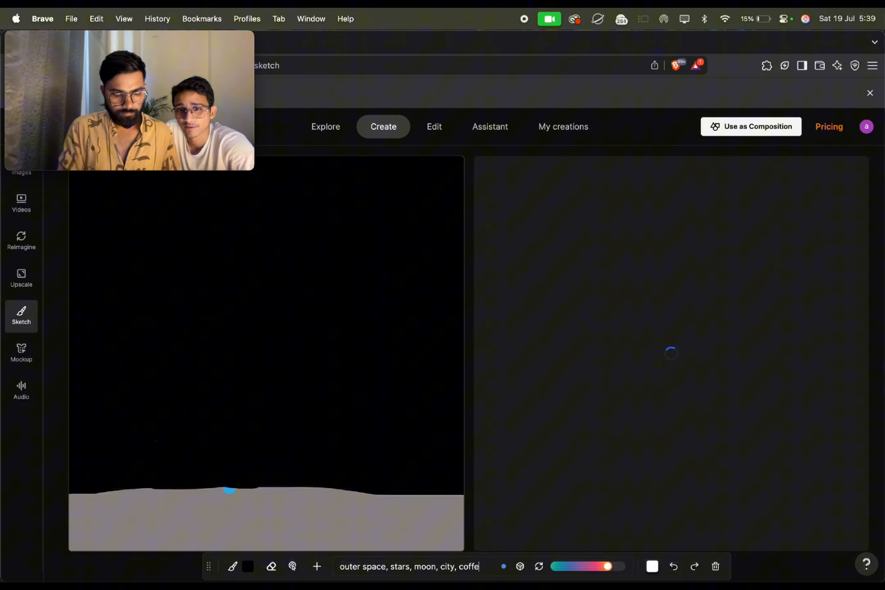
text(emug)
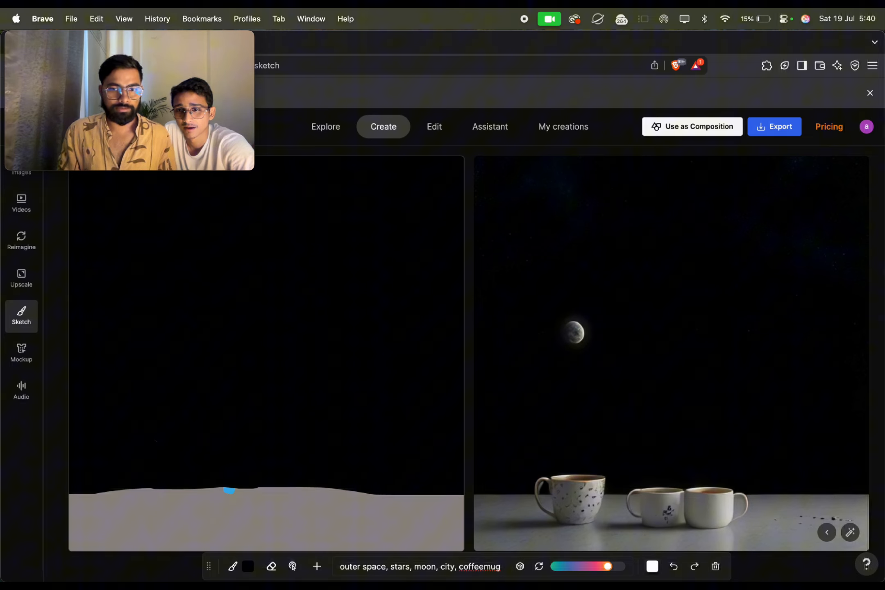
- Replace "coffeemug" at the end of the image prompt with "spaceship"
key(BackSpace)
key(BackSpace)
key(BackSpace)
key(BackSpace)
key(BackSpace)
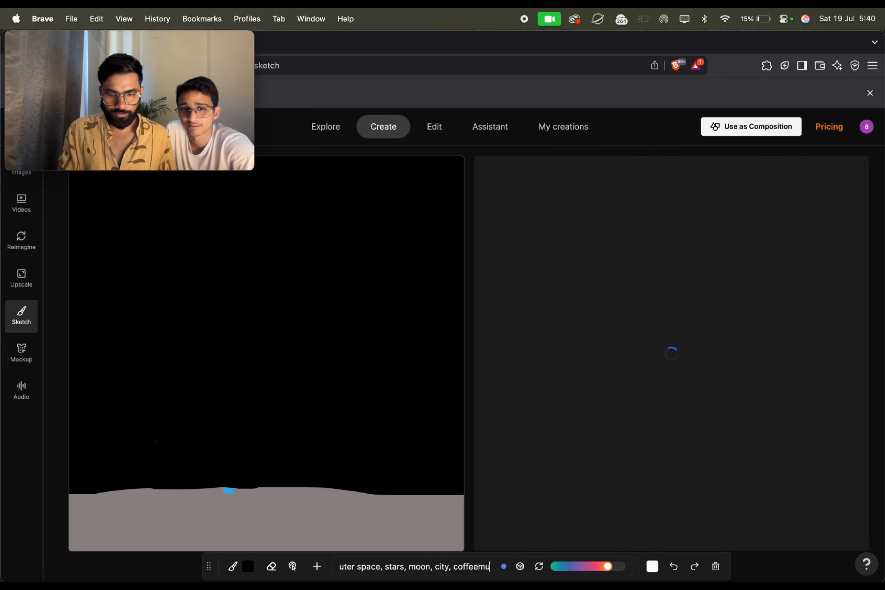
key(BackSpace)
key(BackSpace)
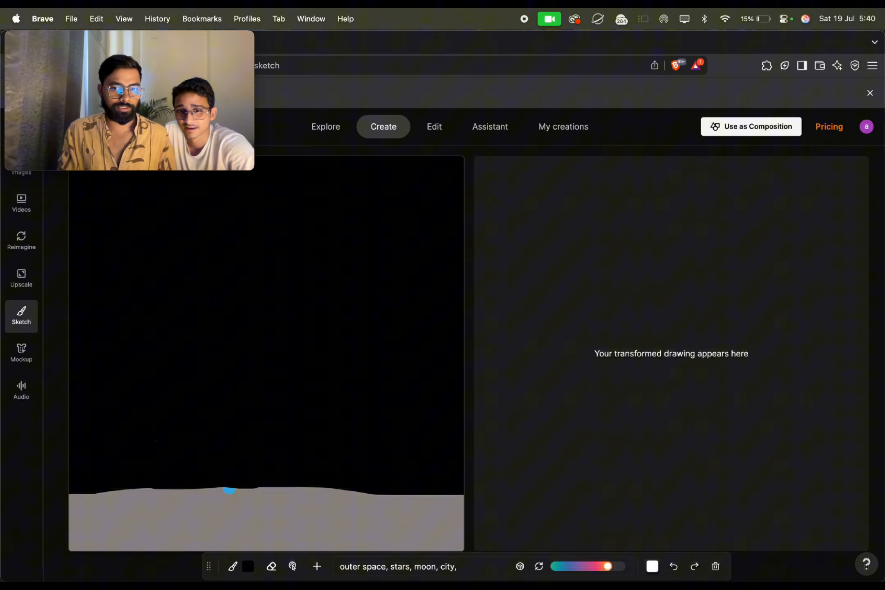
text(spacesh)
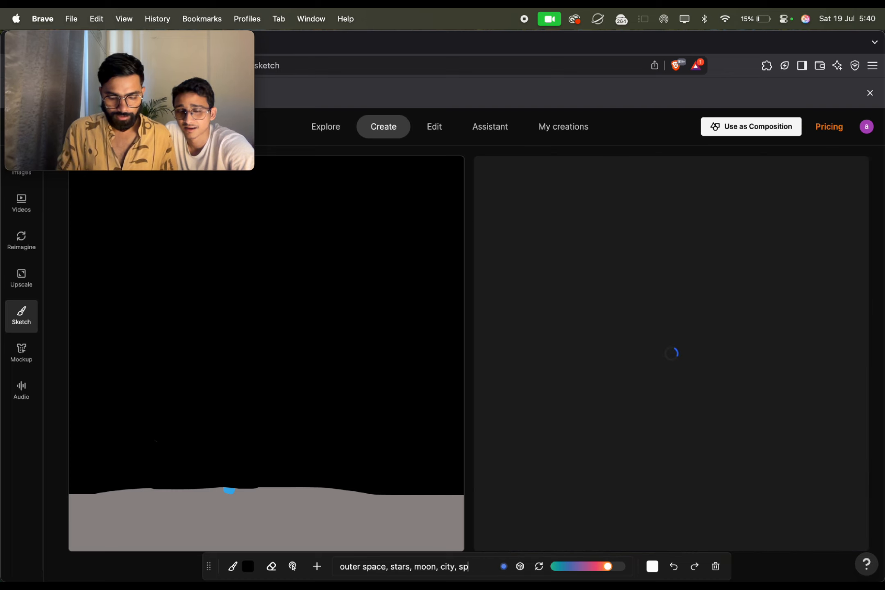
text(ip)
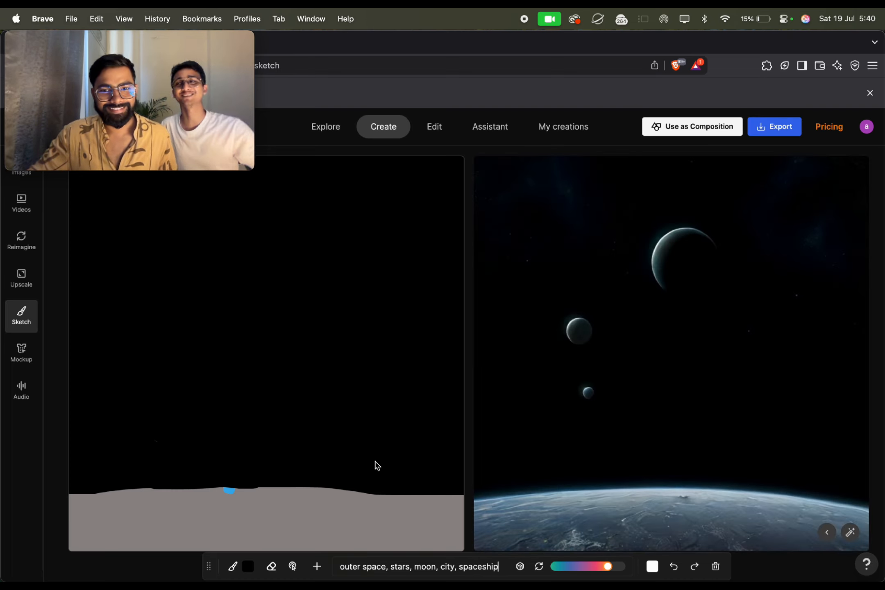
- Set the brush colour to pink #ED55C8 and paint a winged spaceship silhouette across the sky above the grey ground
click(248, 568)
click(262, 433)
drag(262, 433, 311, 424)
click(295, 497)
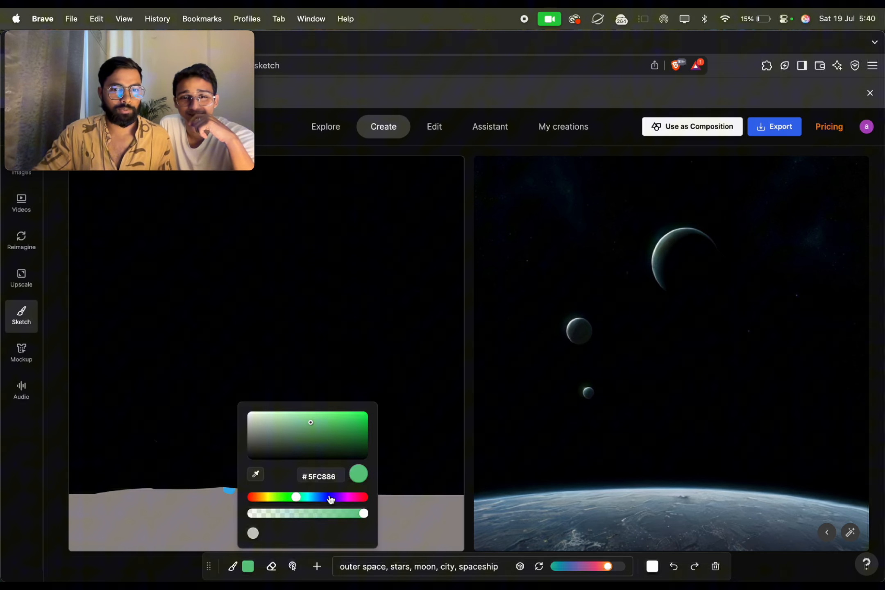
drag(330, 497, 348, 497)
click(325, 416)
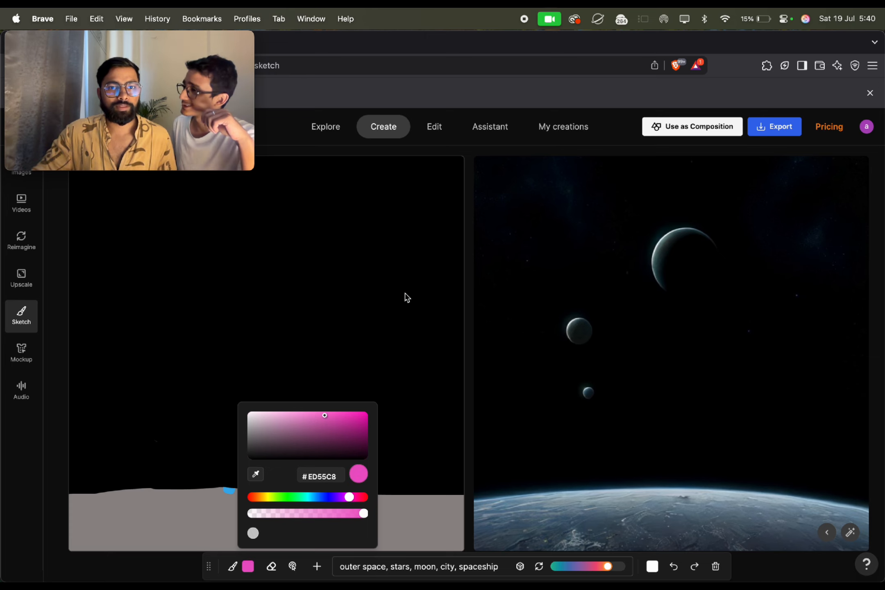
mouse_move(406, 297)
mouse_down()
mouse_move(310, 294)
mouse_move(291, 302)
mouse_move(460, 300)
mouse_move(451, 286)
mouse_move(206, 312)
mouse_move(439, 311)
mouse_move(456, 302)
mouse_move(451, 260)
mouse_move(385, 285)
mouse_move(340, 223)
mouse_move(306, 292)
mouse_move(286, 283)
mouse_move(340, 288)
mouse_move(311, 340)
mouse_move(341, 306)
mouse_move(361, 305)
mouse_up()
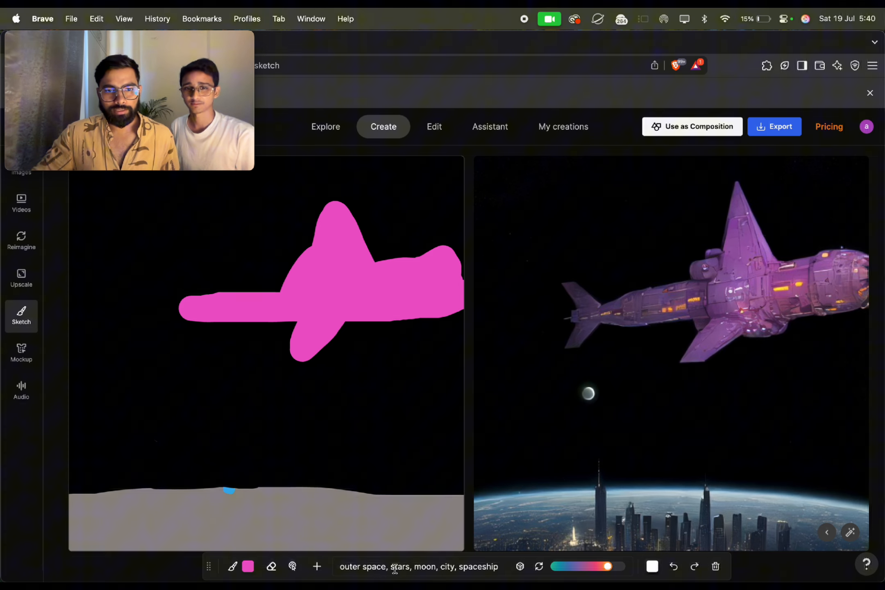
- Remove "city" from the image prompt, leaving "outer space, stars, moon, spaceship"
mouse_move(525, 581)
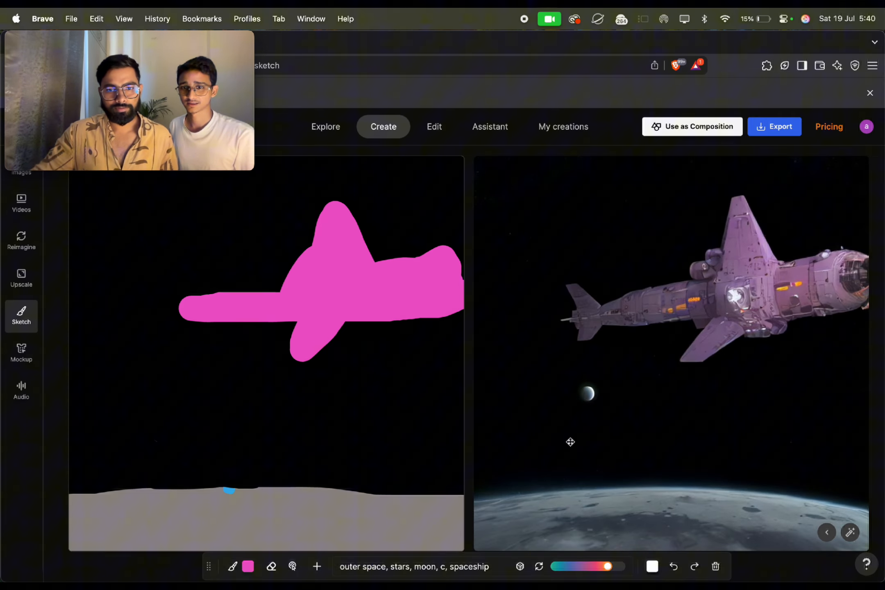
key(BackSpace)
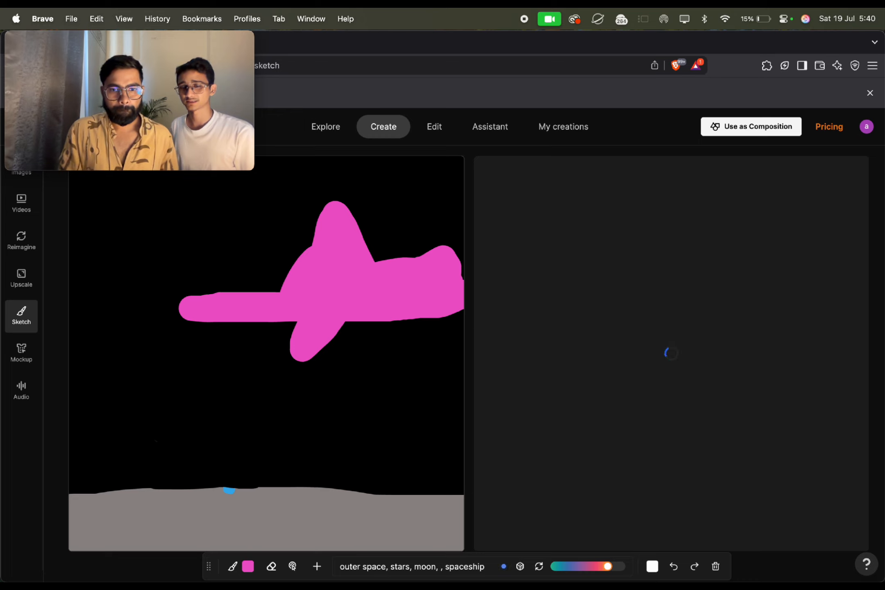
key(BackSpace)
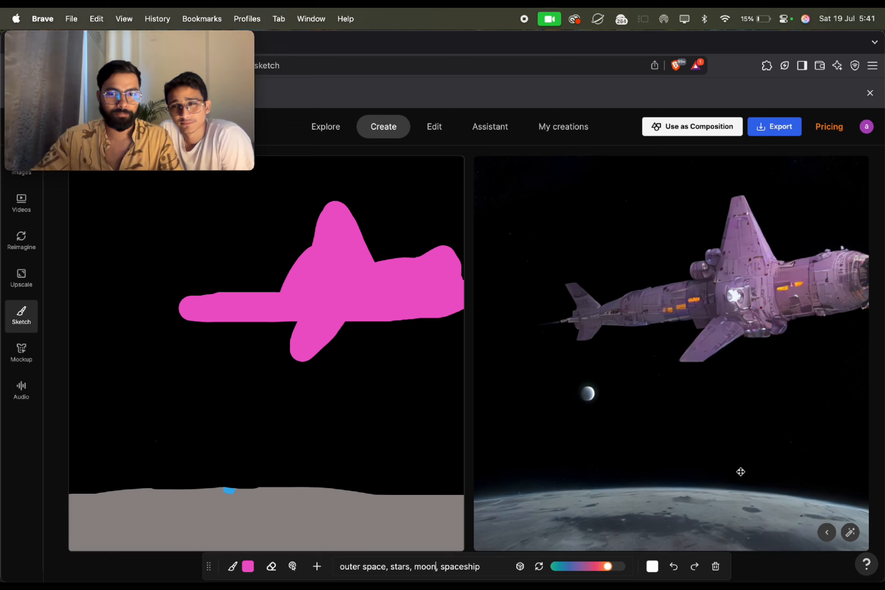
- Enhance the generated spaceship image with the Subtle option and transfer the result onto the sketch canvas
click(852, 533)
click(830, 471)
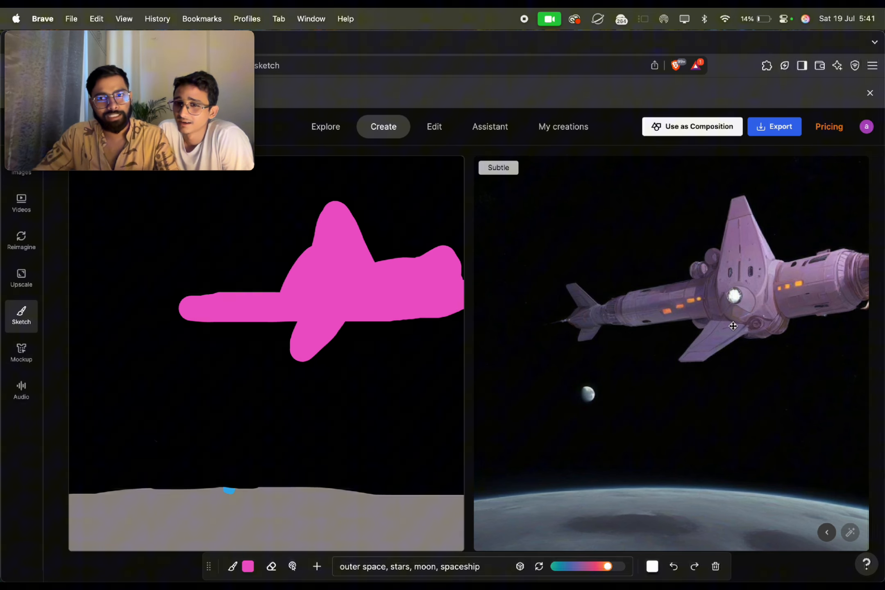
click(827, 533)
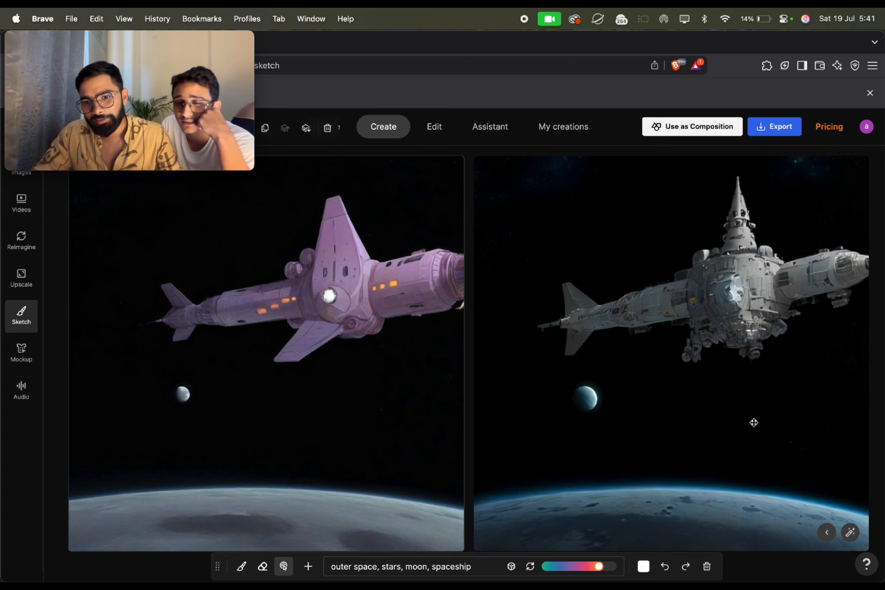
- Transfer the generated grey spaceship image onto the sketch canvas and enhance the output with the Wild option
click(830, 533)
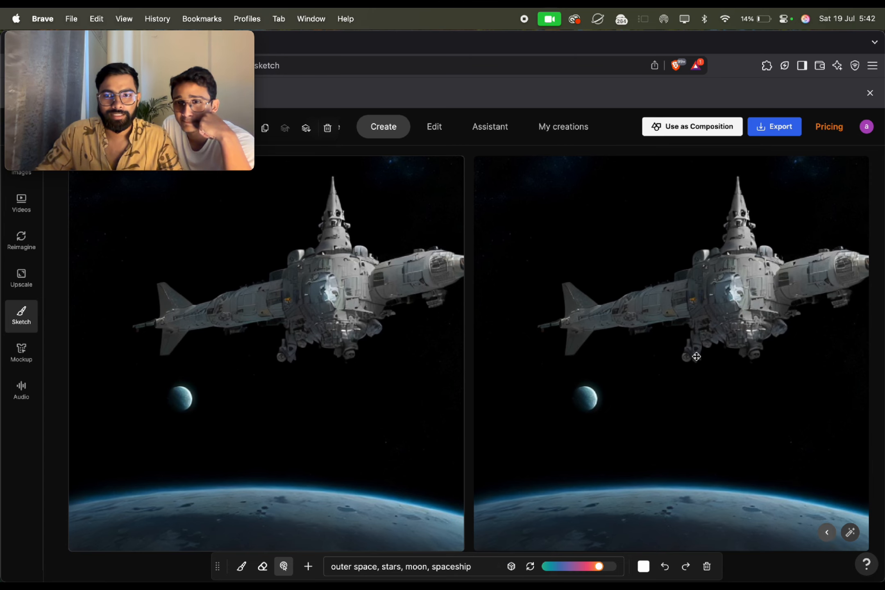
click(850, 532)
click(826, 505)
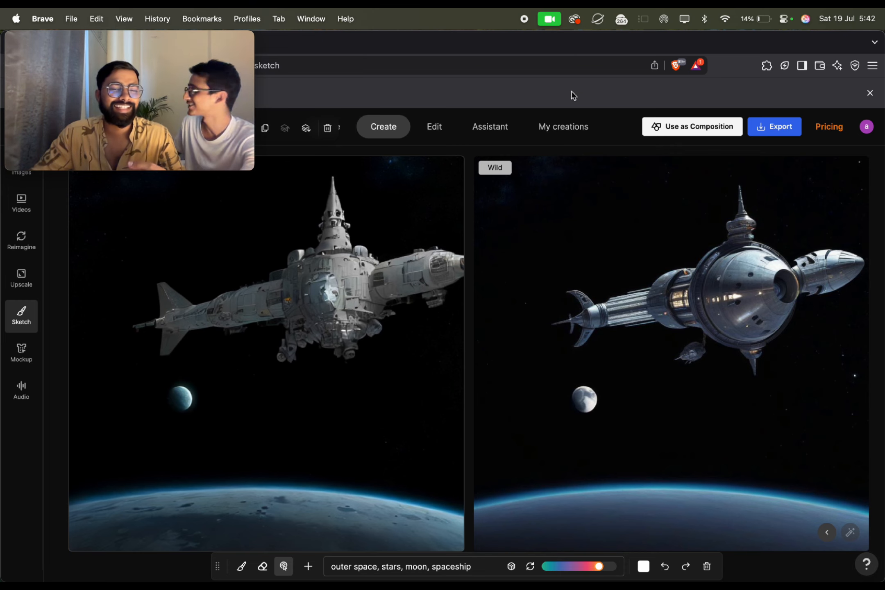
- Export the Wild spaceship image as a PNG and save it in the Downloads folder
mouse_move(233, 103)
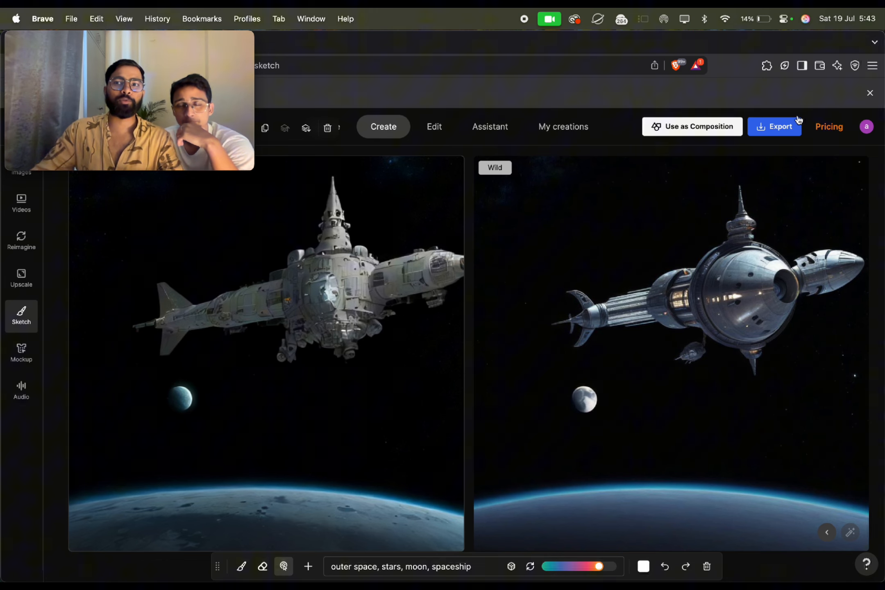
click(793, 130)
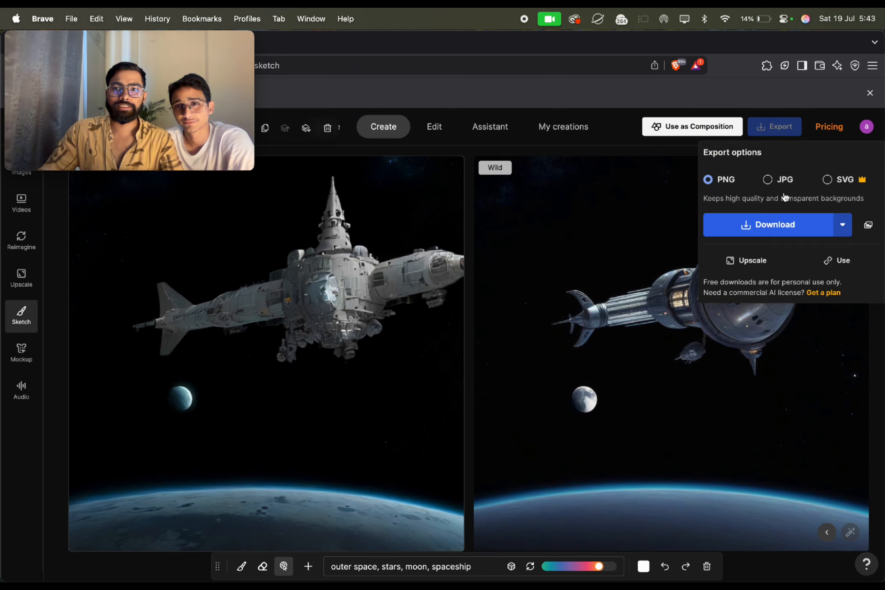
click(790, 231)
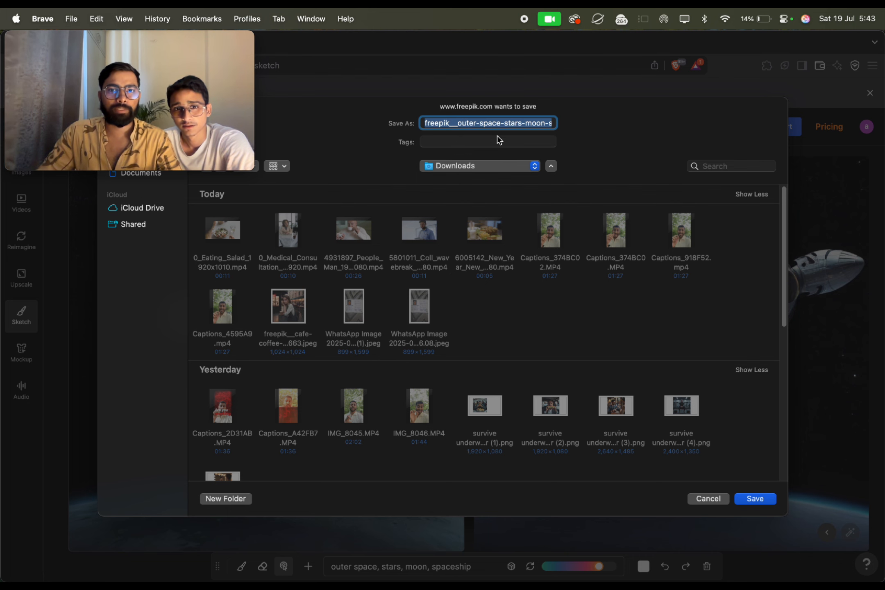
click(755, 499)
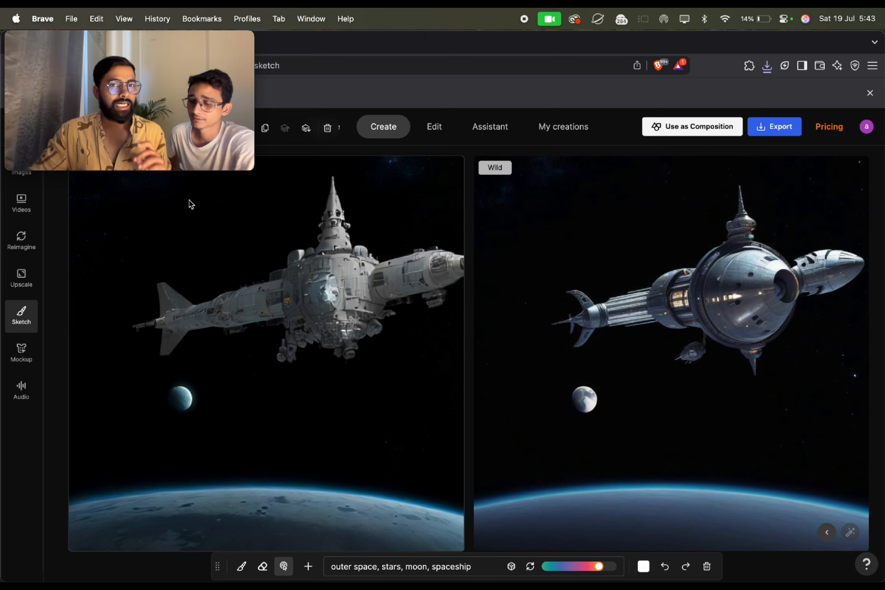
- Move the camera preview away from the browser tabs and open Pinterest in a new tab through a search for "pintrest"
mouse_move(229, 109)
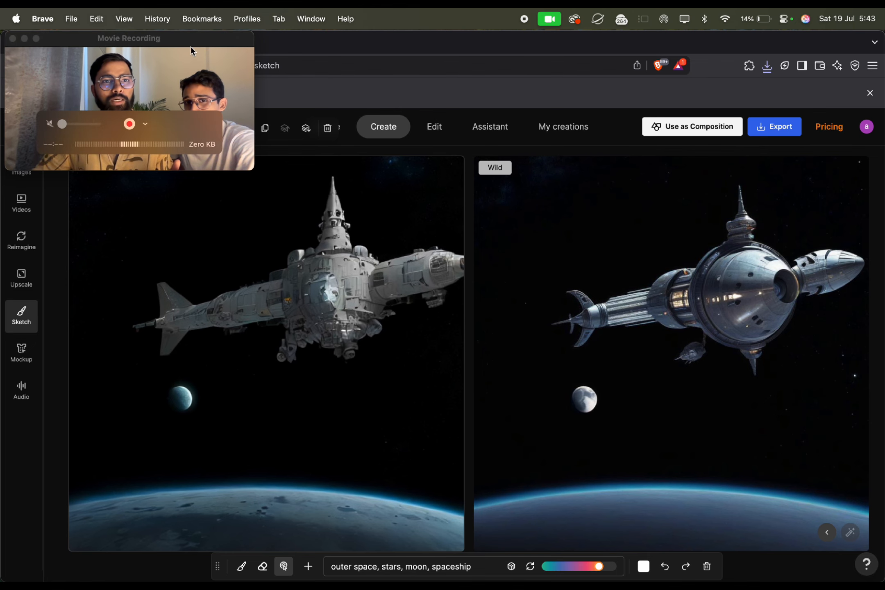
drag(191, 47, 191, 408)
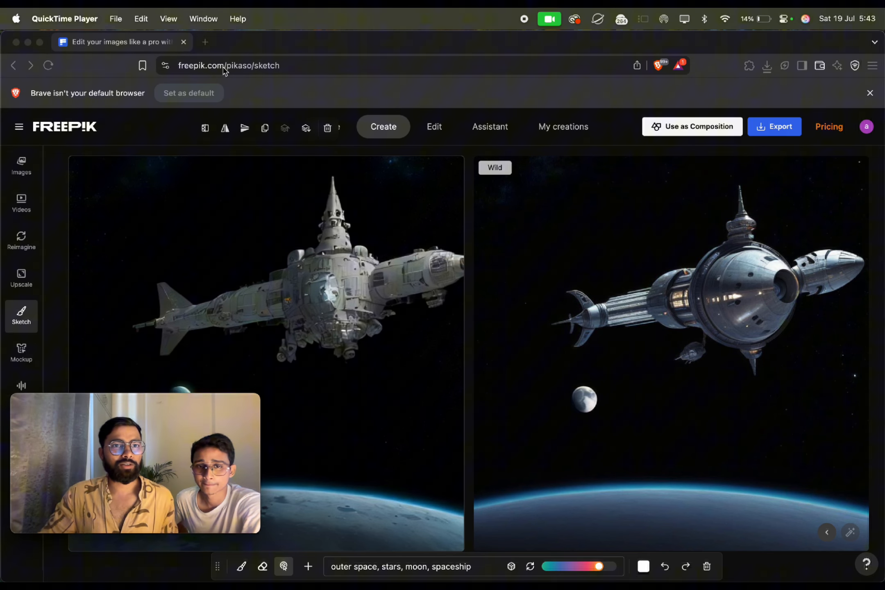
click(206, 42)
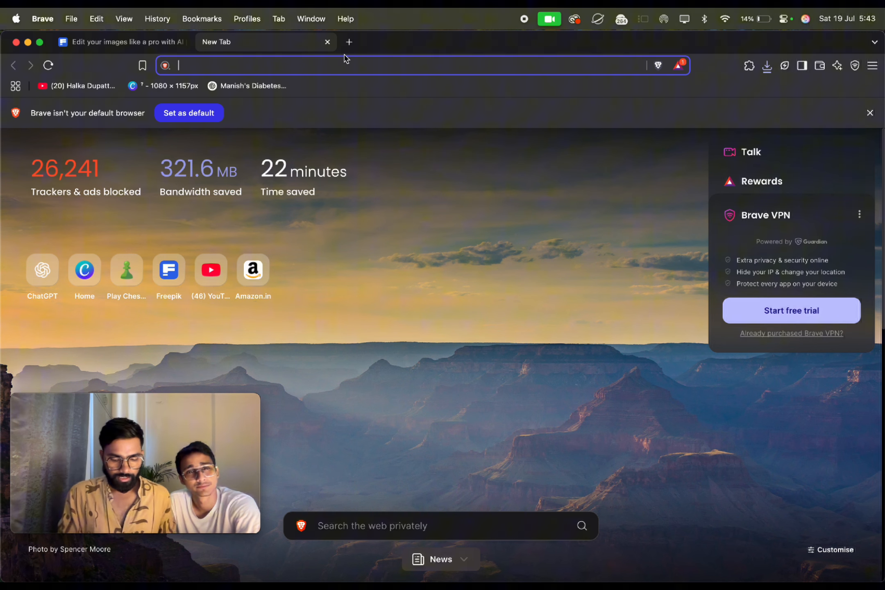
text(pintrest)
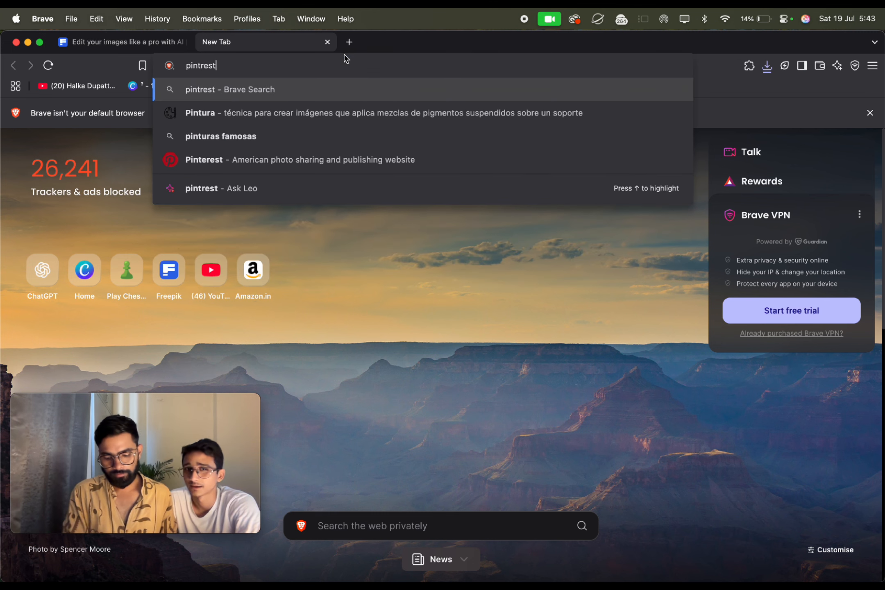
key(Return)
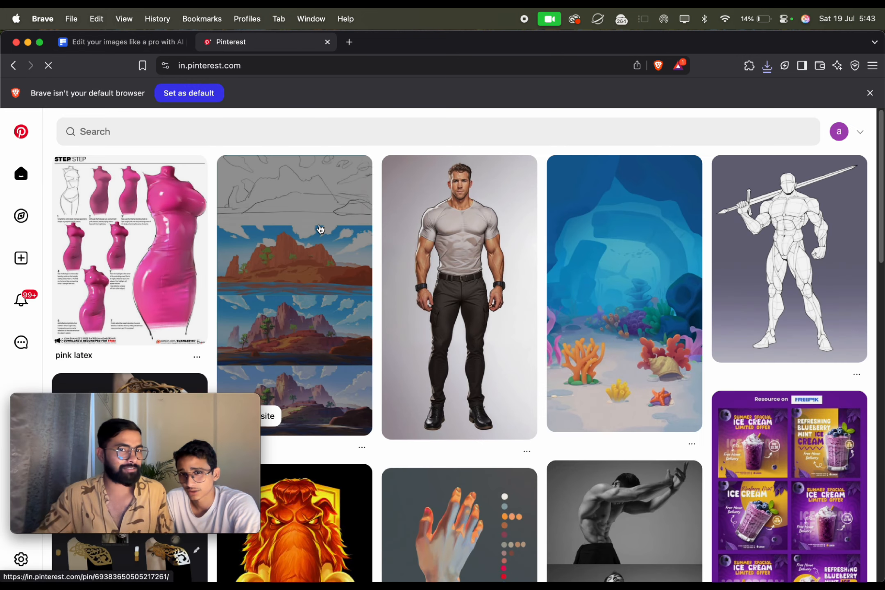
- Browse the Pinterest home feed for a reference image and open the pin of the shaded male torso with one raised arm
scroll(573, 292, down, 5)
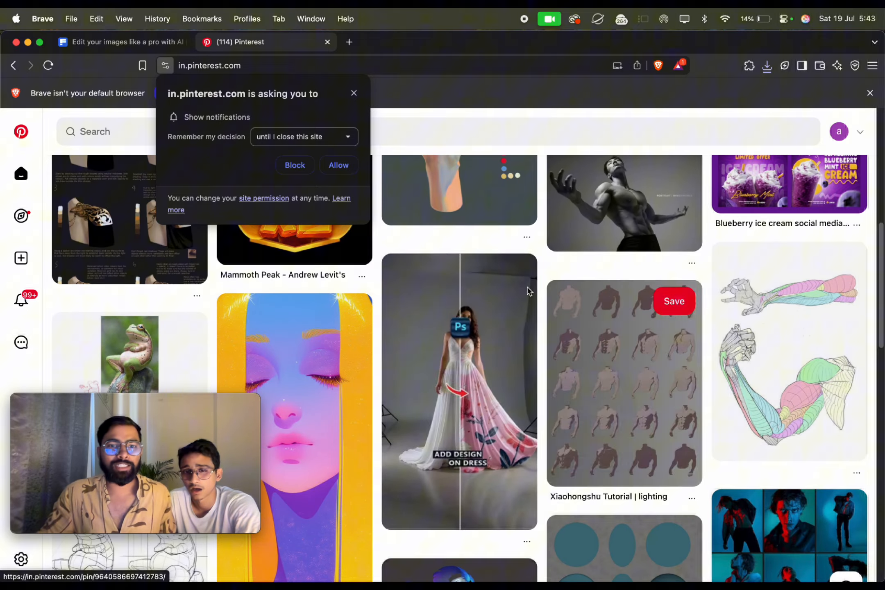
click(354, 93)
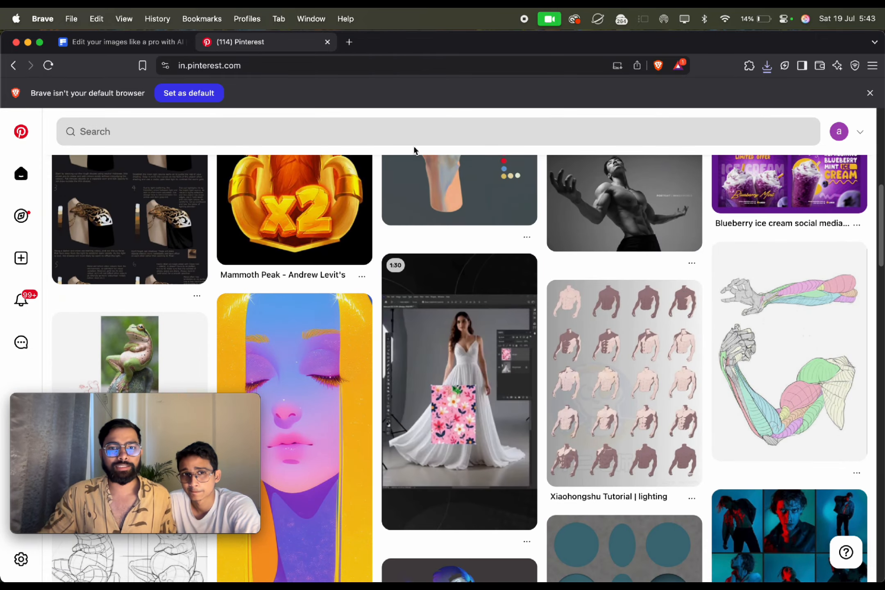
scroll(476, 242, down, 12)
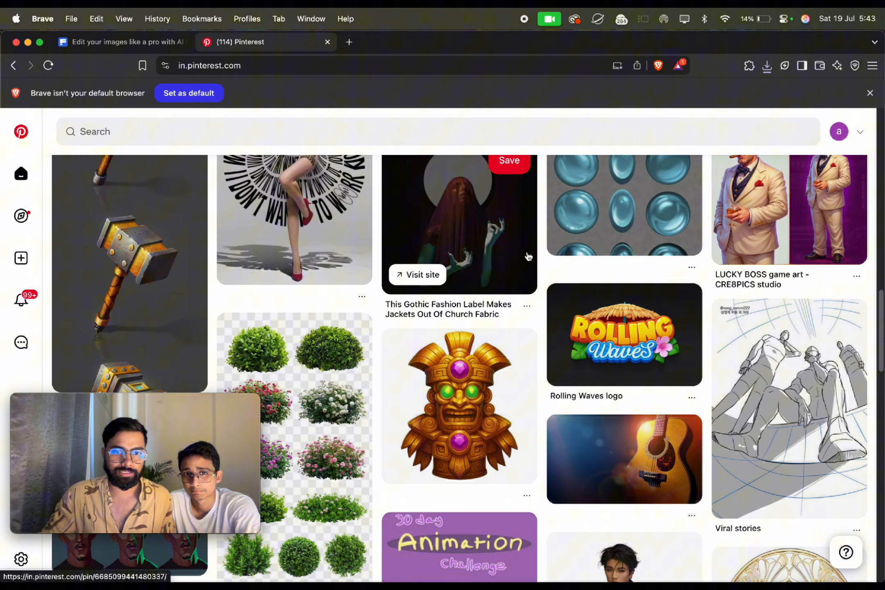
scroll(554, 291, down, 5)
scroll(585, 303, down, 20)
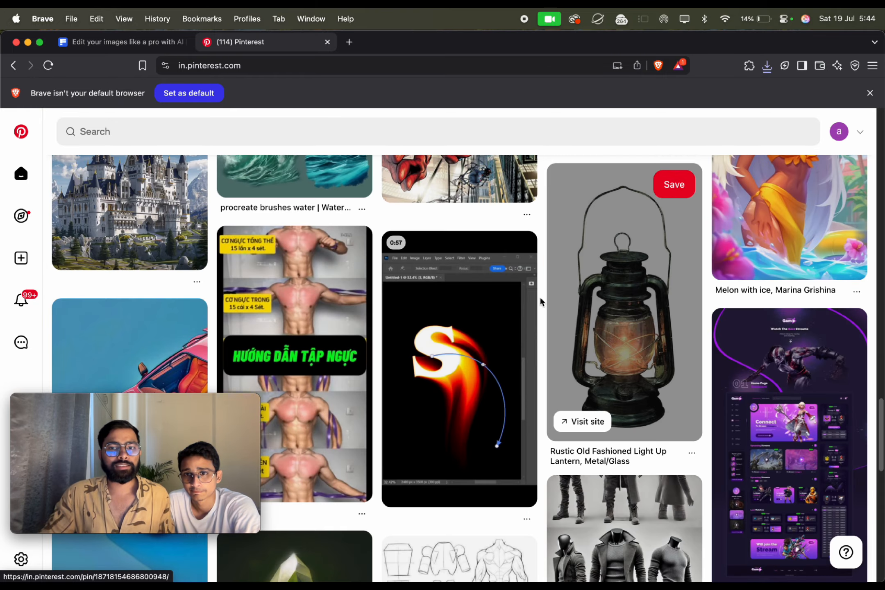
scroll(389, 303, down, 15)
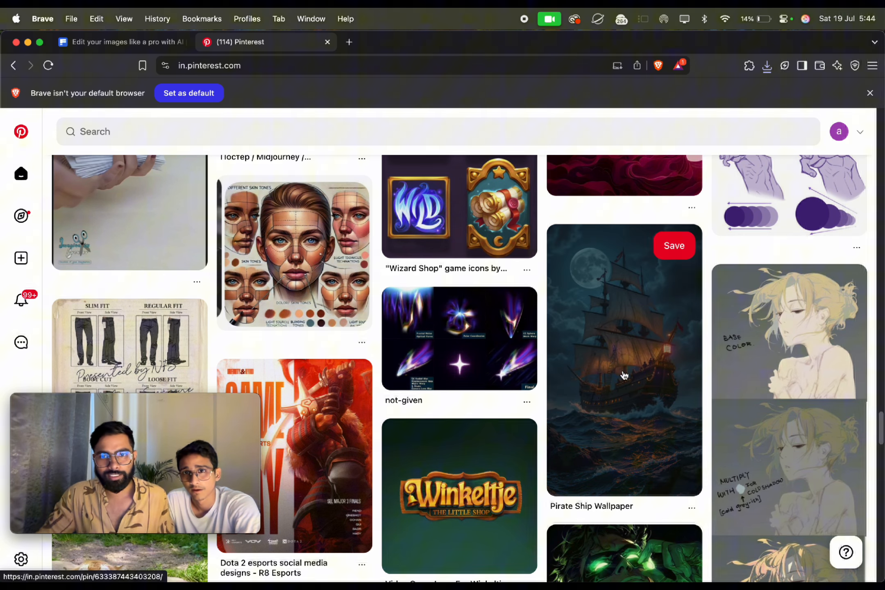
scroll(629, 375, down, 1)
scroll(629, 375, down, 2)
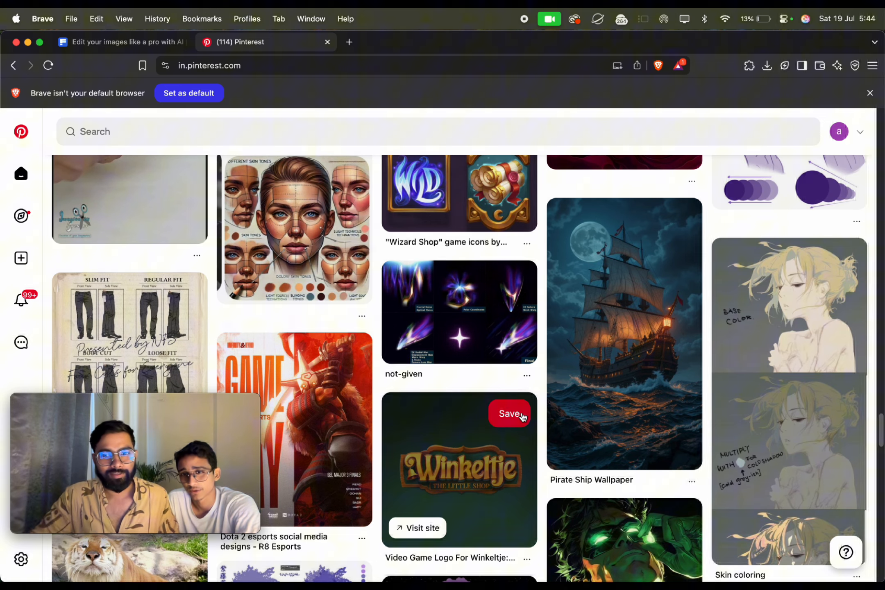
scroll(523, 417, down, 10)
scroll(529, 372, down, 8)
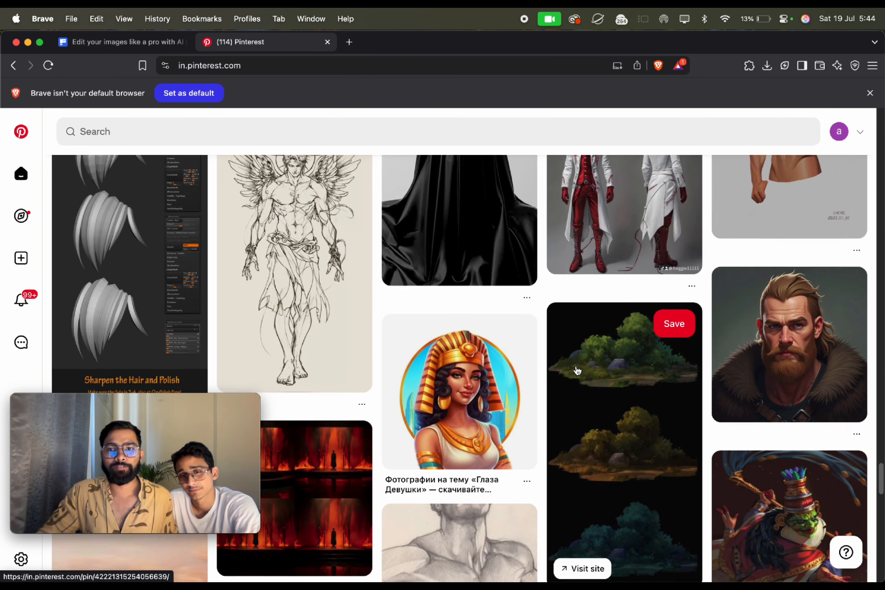
scroll(566, 382, up, 1)
scroll(566, 382, up, 3)
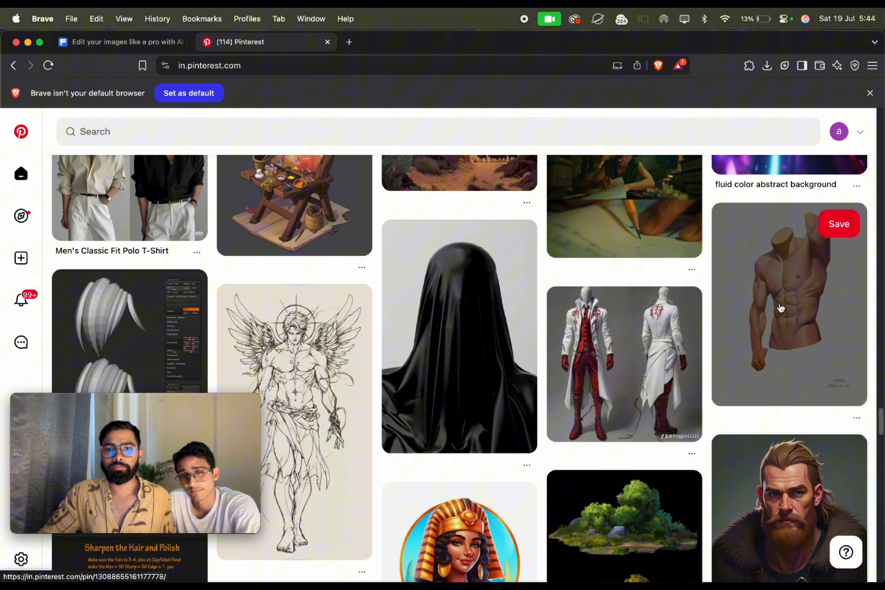
click(784, 308)
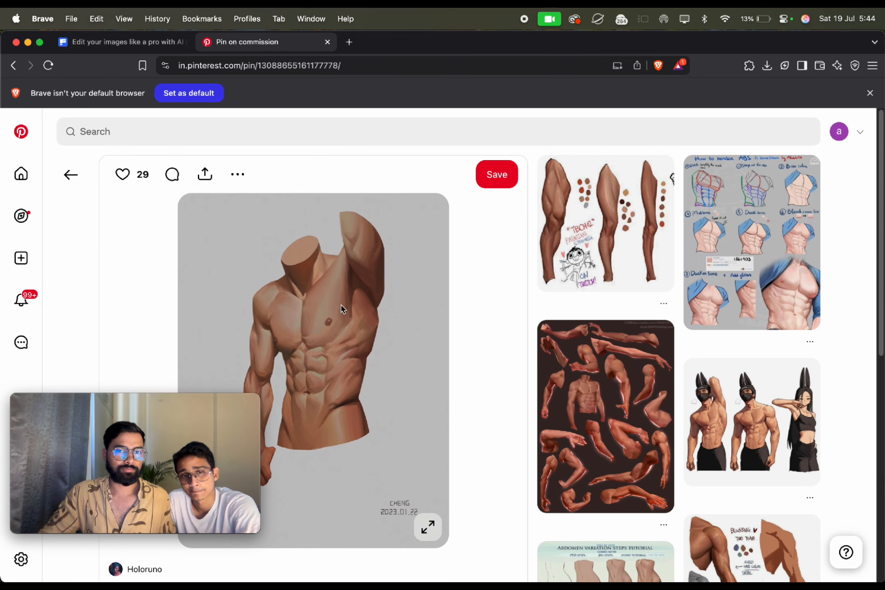
- Save the shaded male torso image from the Pinterest pin to the Downloads folder under its default name
right_click(328, 308)
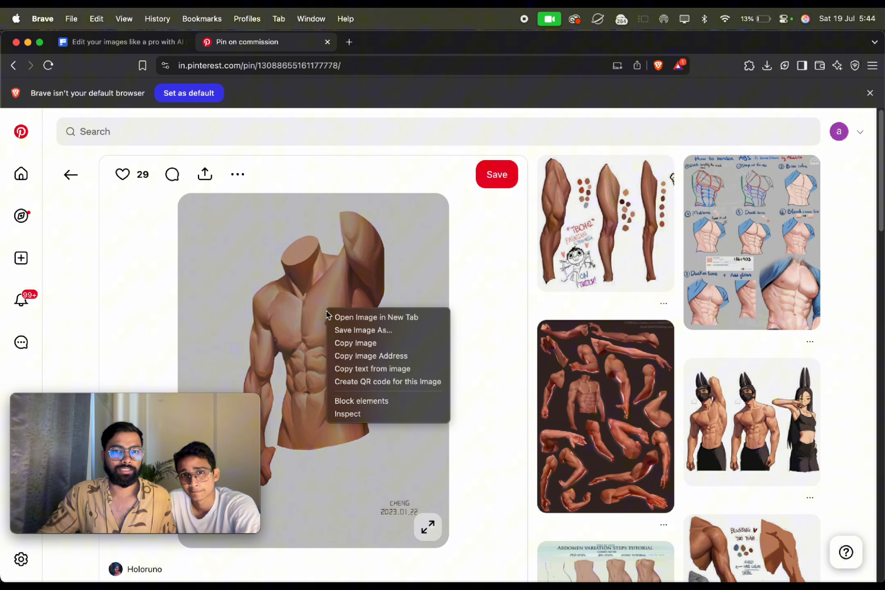
click(364, 343)
right_click(344, 298)
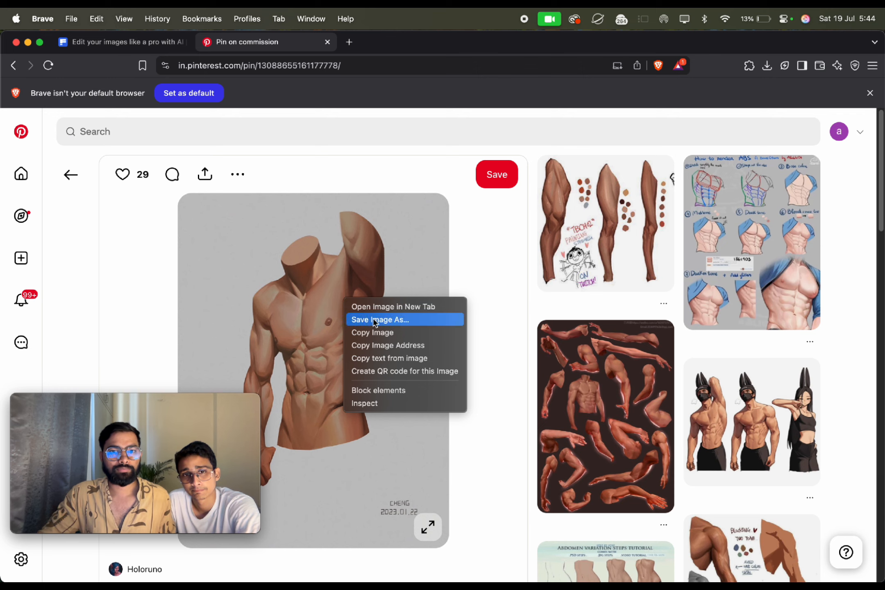
click(379, 322)
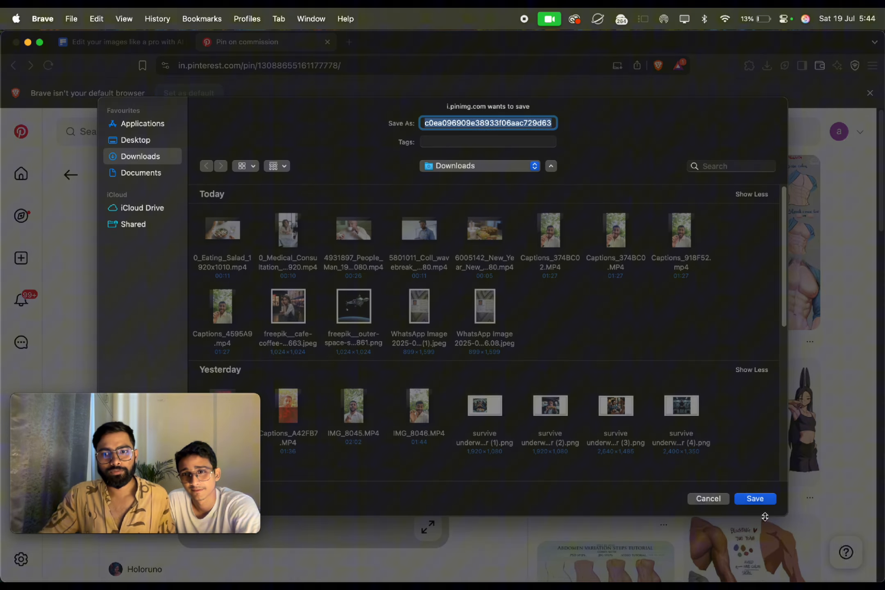
click(752, 500)
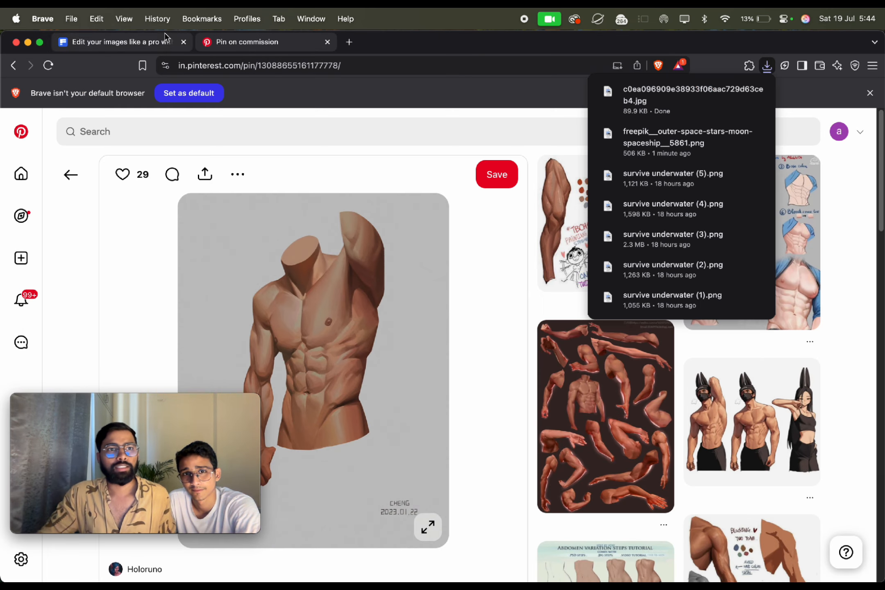
- Return to the Freepik sketch page, clear the spaceship drawing and start a blank canvas from scratch
click(140, 42)
click(373, 361)
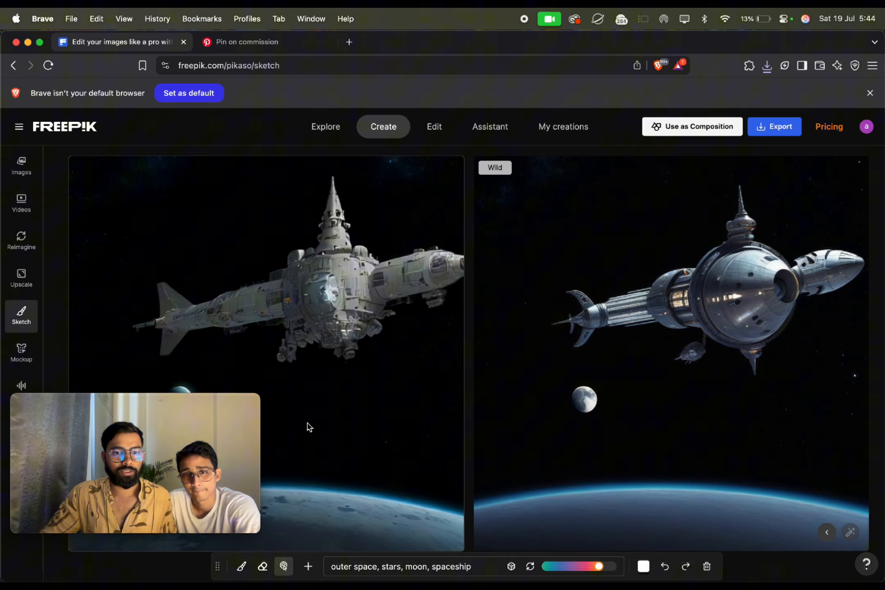
click(706, 567)
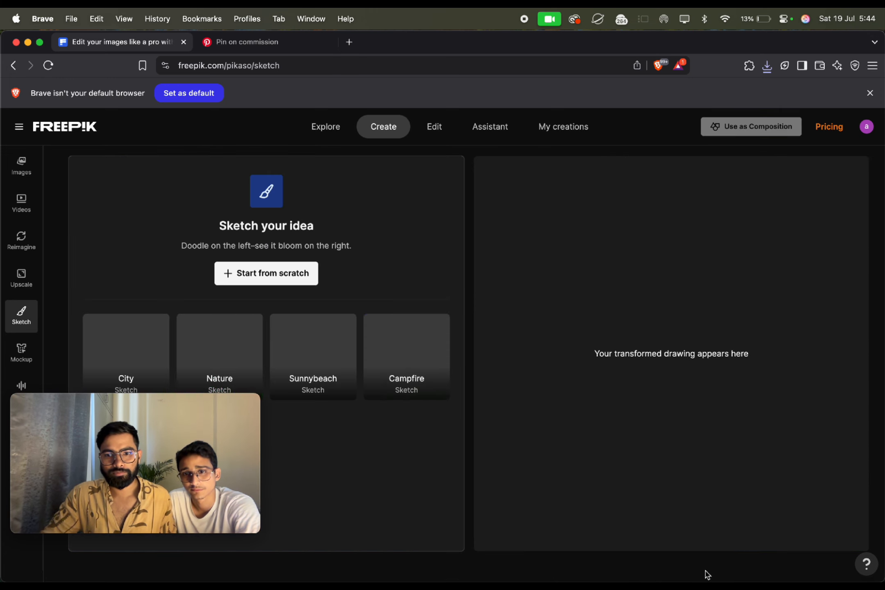
click(256, 277)
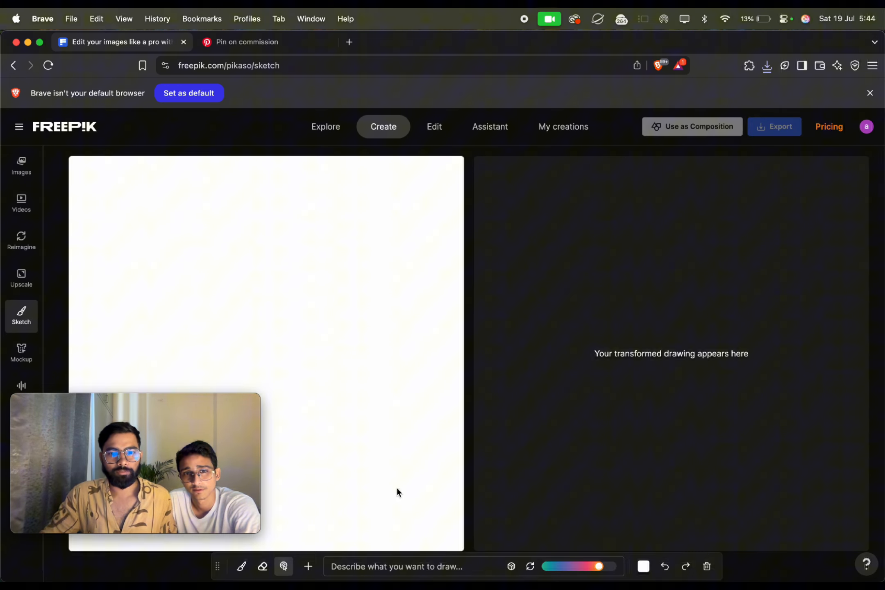
- Move the camera preview off the add-element options and open the image upload dialog for the sketch canvas
click(313, 567)
mouse_move(153, 406)
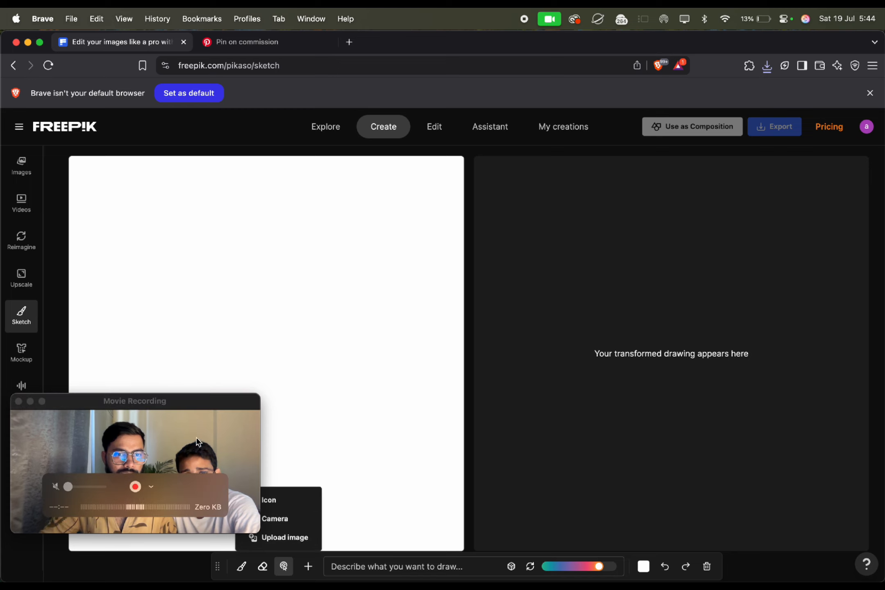
drag(152, 406, 149, 41)
click(291, 538)
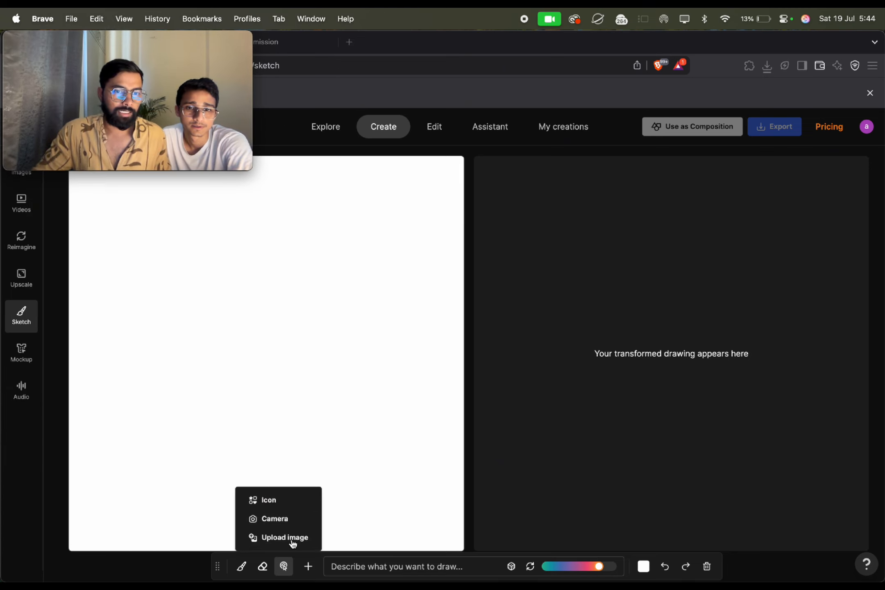
click(291, 539)
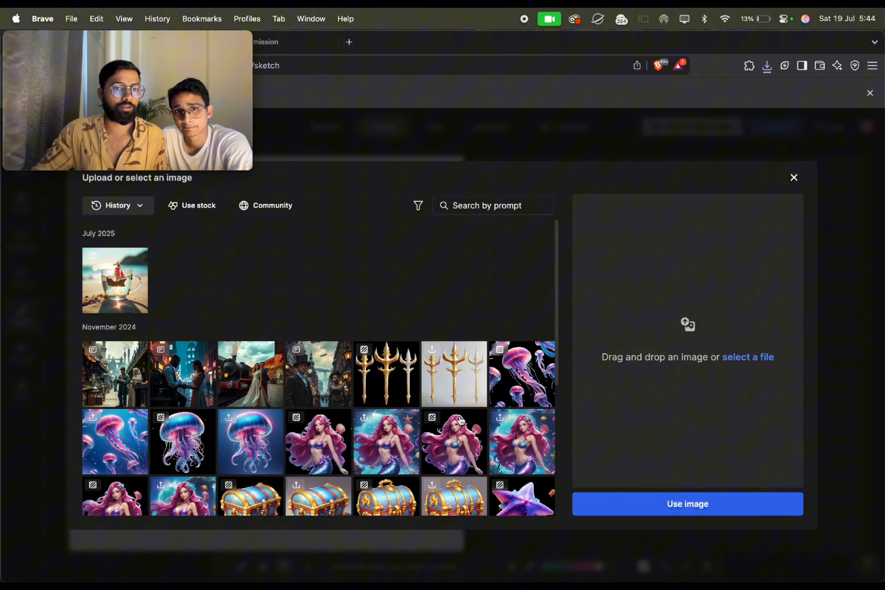
- Bring the torso JPG from the Downloads folder into the upload dialog and use it on the sketch canvas
mouse_move(409, 572)
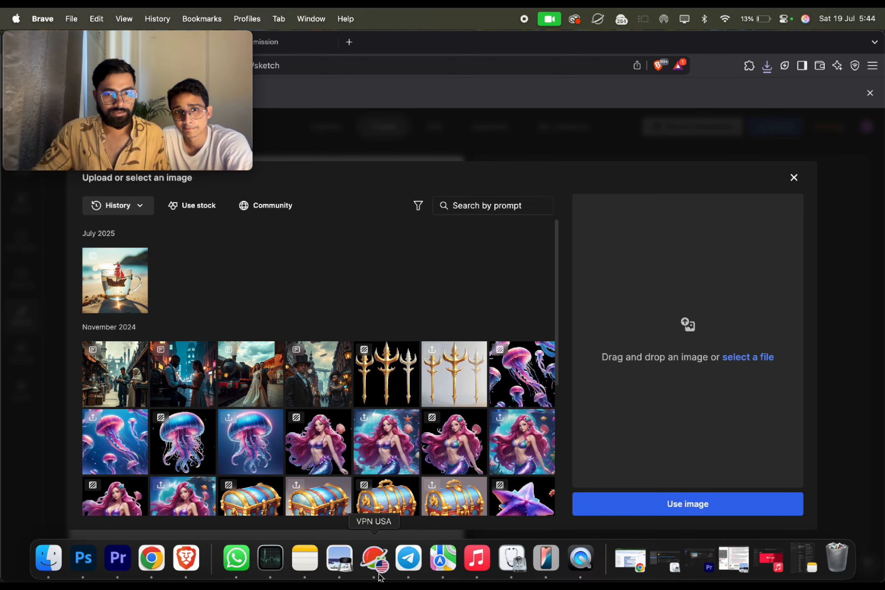
click(49, 558)
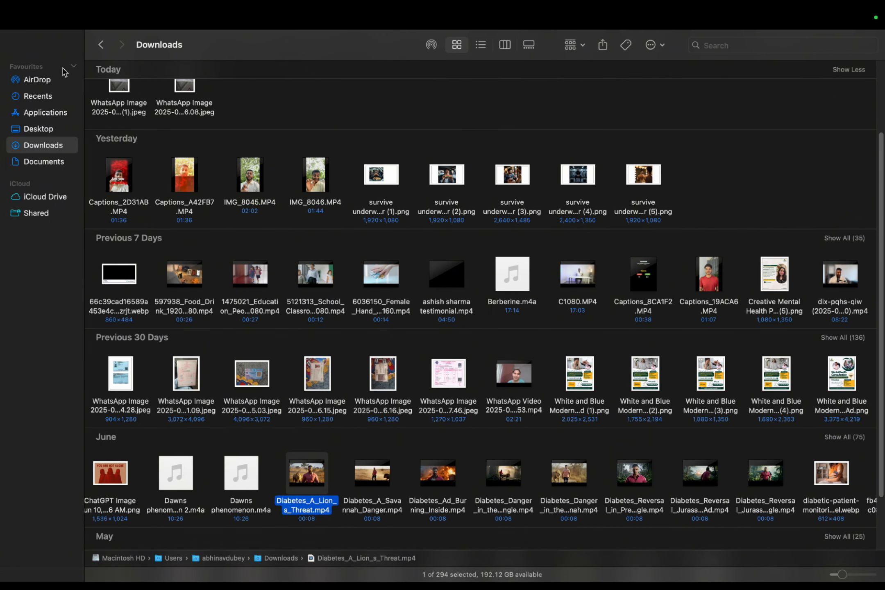
click(40, 45)
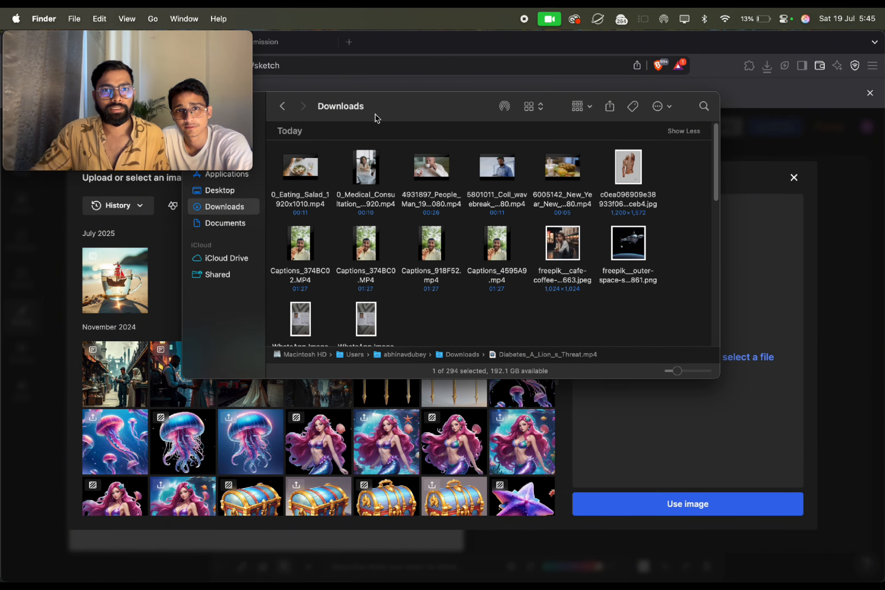
drag(376, 118, 575, 139)
drag(827, 203, 668, 430)
click(704, 506)
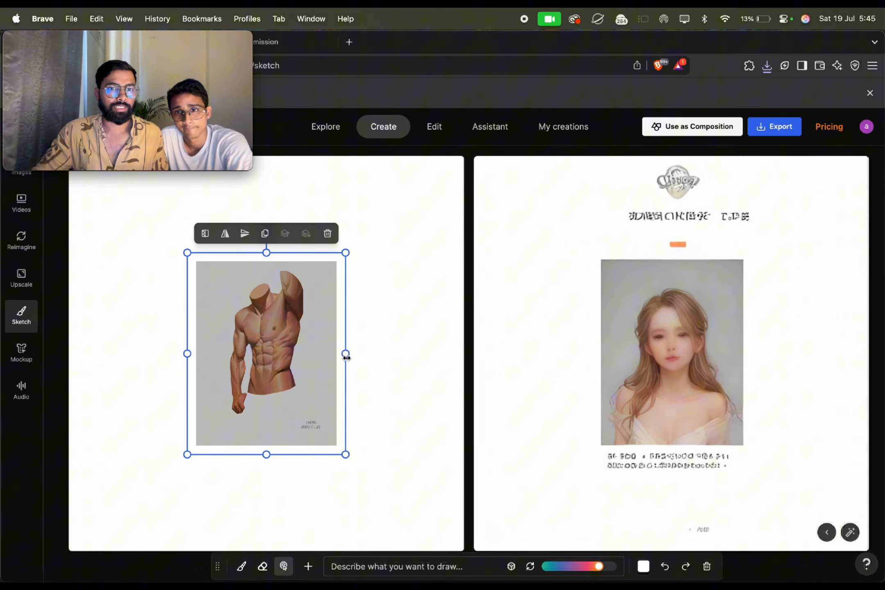
- Stretch the torso image horizontally to the canvas's right edge and try to reselect and adjust its other side
drag(345, 354, 467, 389)
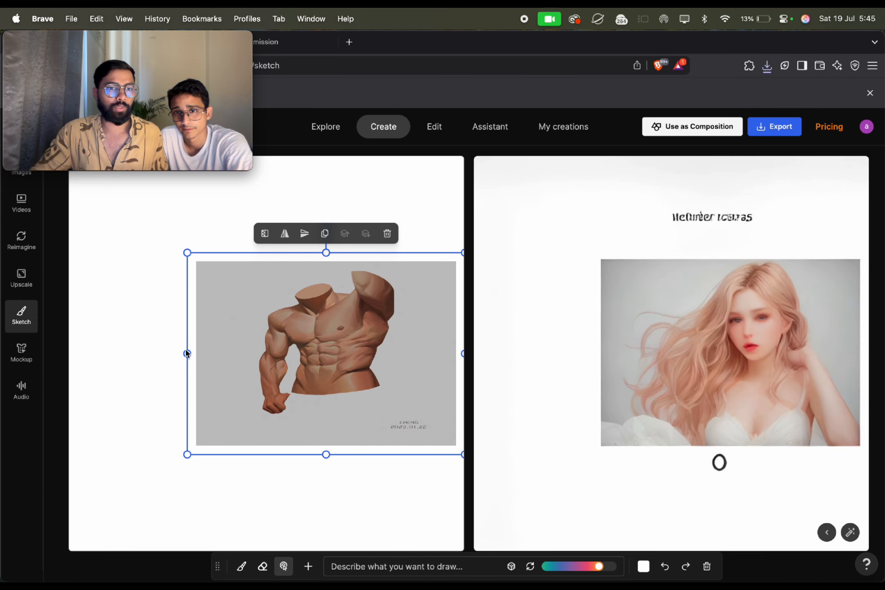
click(191, 360)
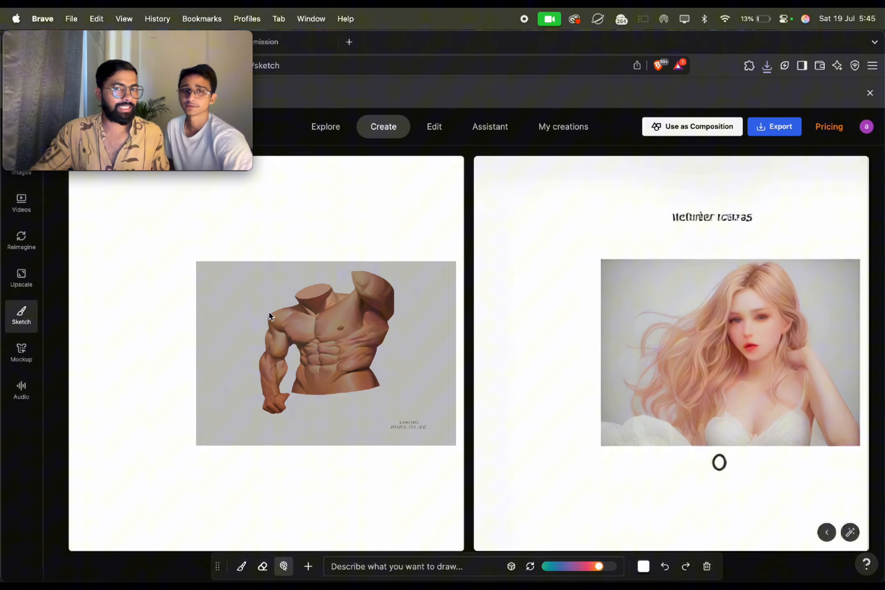
drag(236, 287, 282, 346)
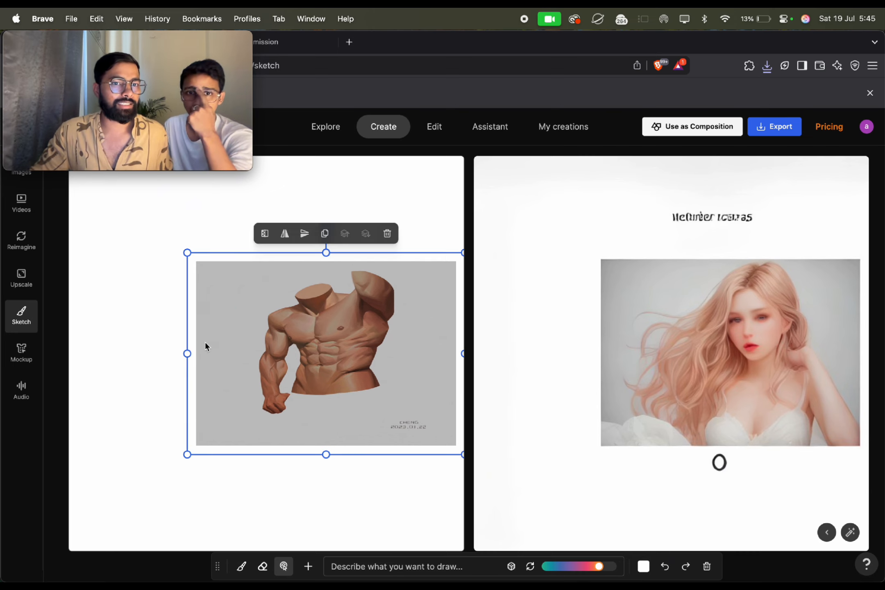
click(185, 357)
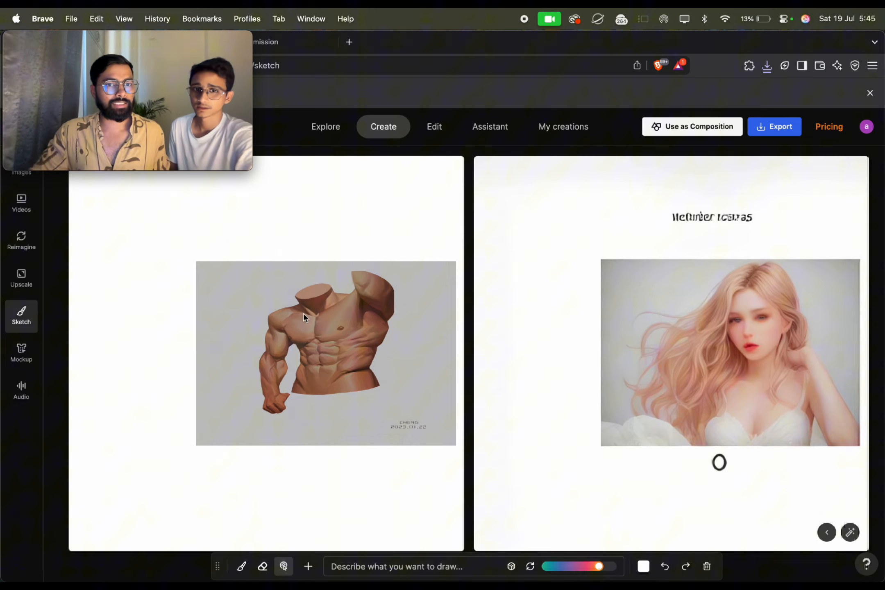
drag(203, 238, 265, 321)
click(185, 257)
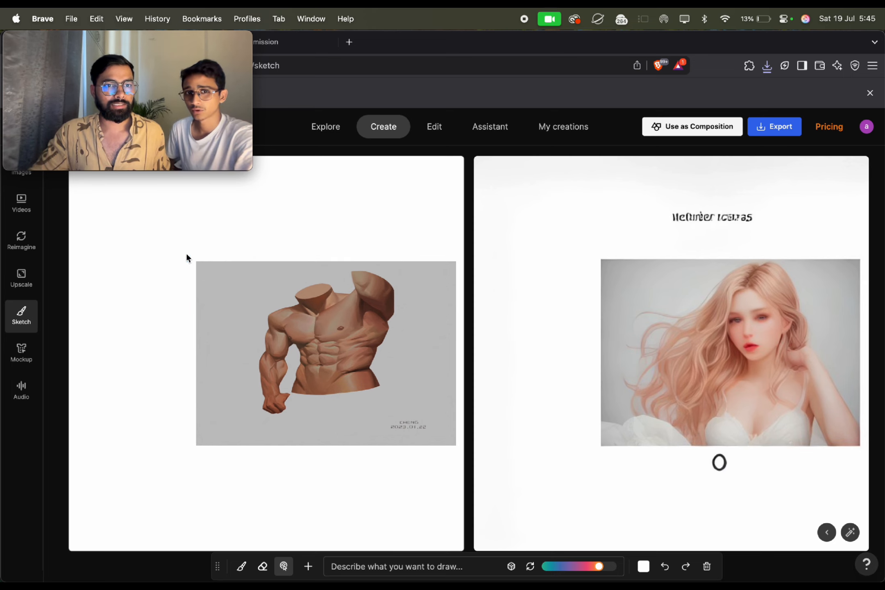
drag(207, 270, 270, 321)
drag(347, 356, 269, 371)
drag(325, 307, 486, 374)
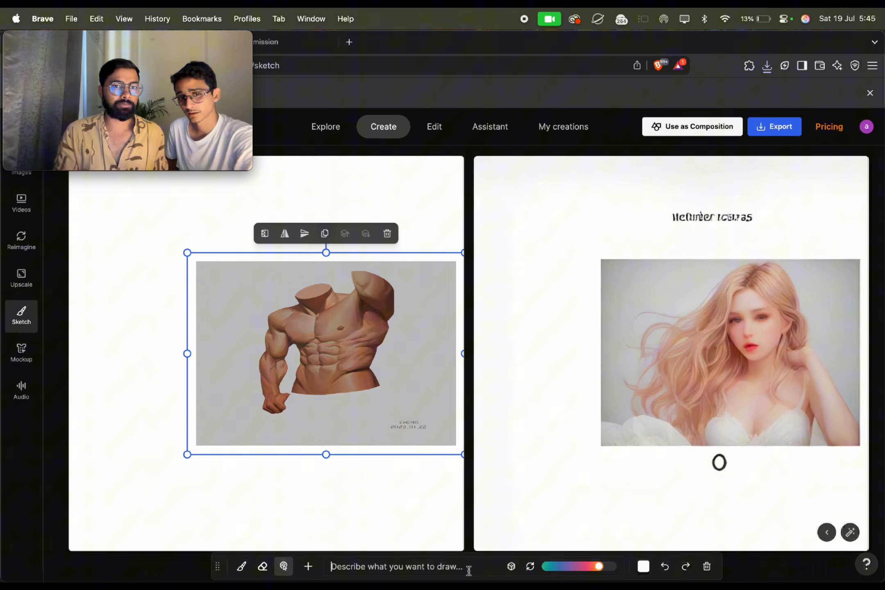
- Enter the prompt "male body, under water, fish" for the sketch generation
text(male)
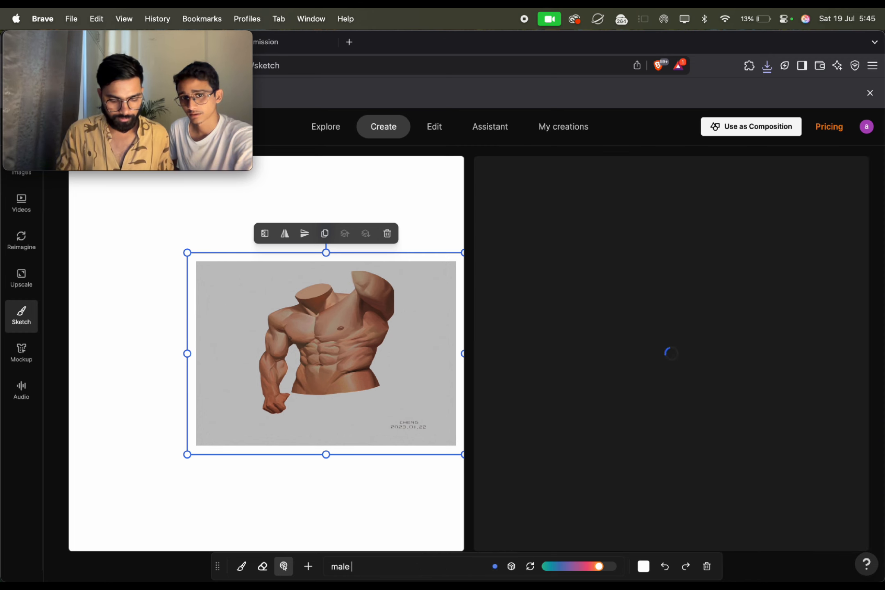
text( body)
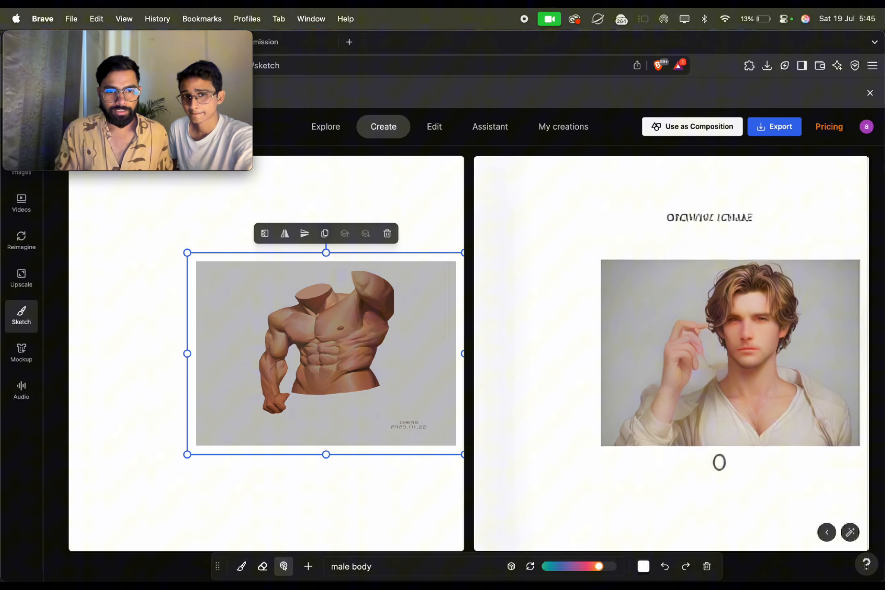
text(, )
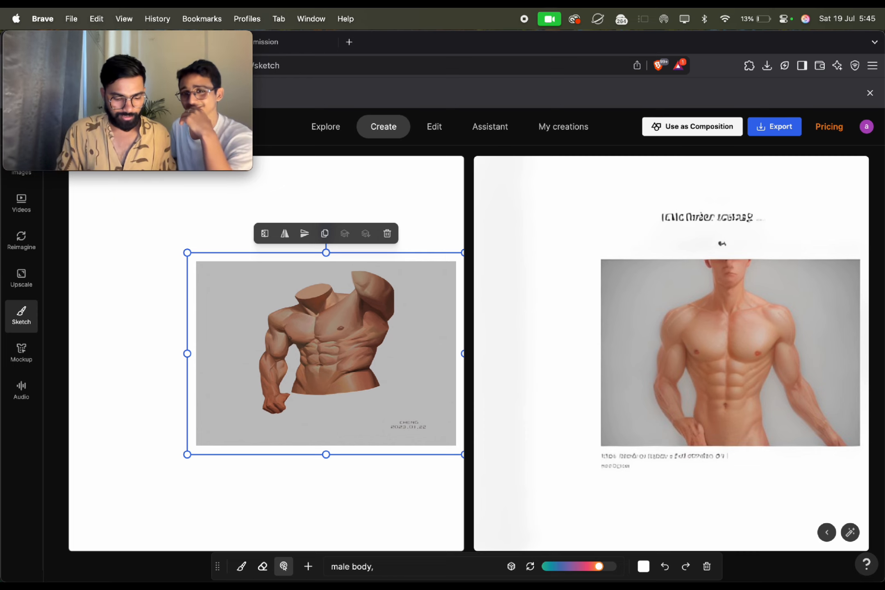
text(under)
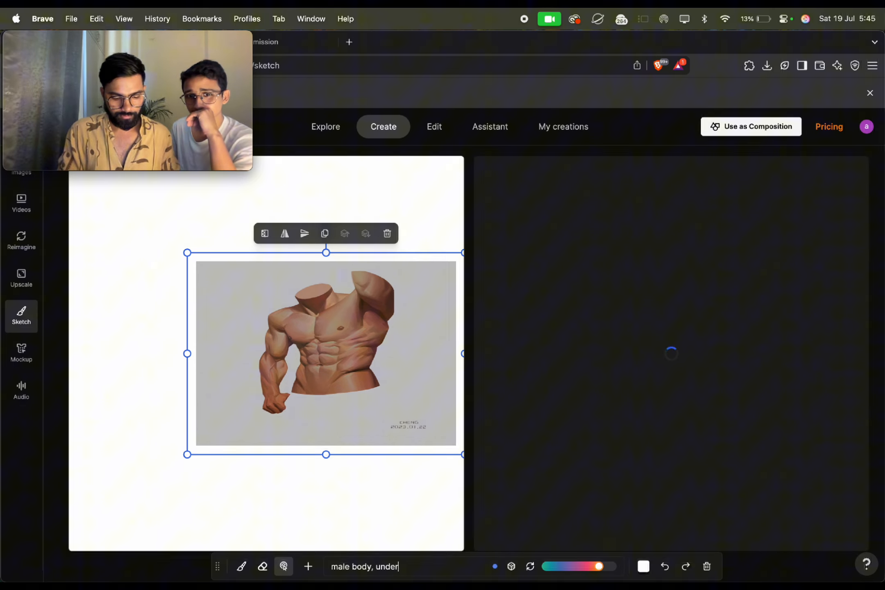
text( water)
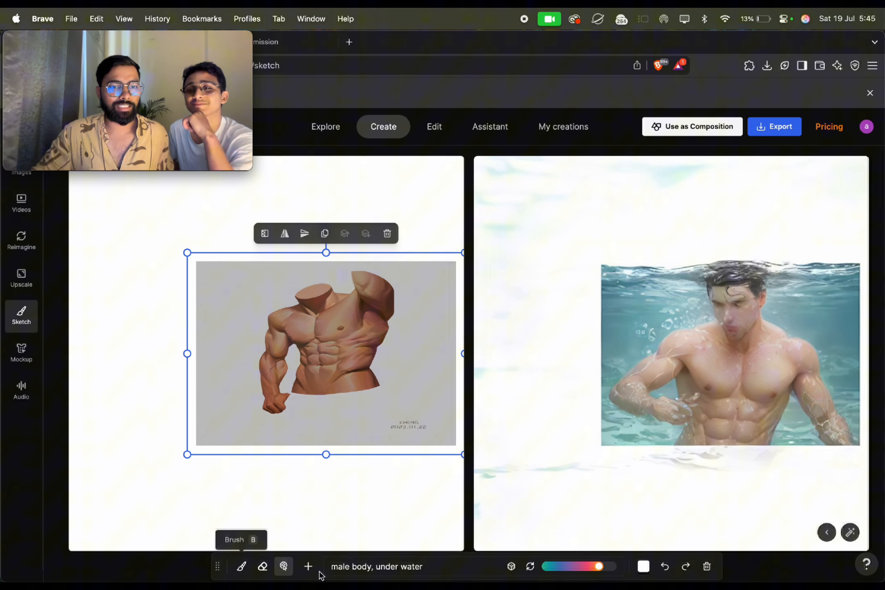
text(, fish)
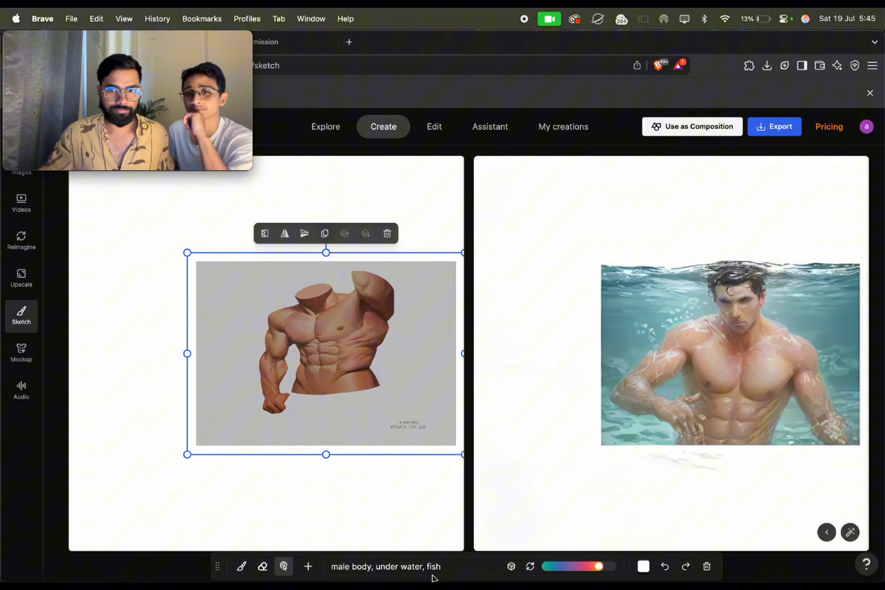
- Paint an upright fish shape beside the torso image with the pink #ED54C7 brush at size 43, and undo the last stroke
click(241, 566)
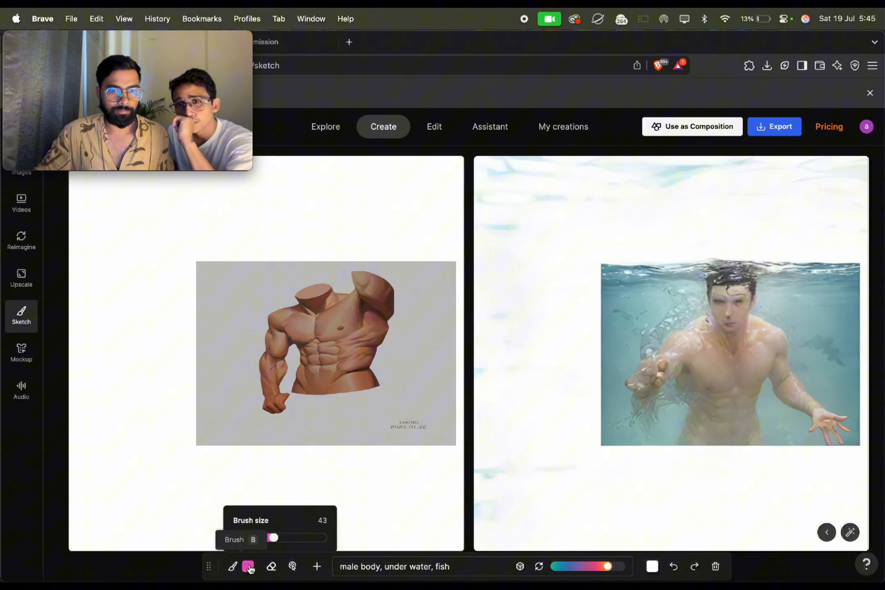
click(249, 567)
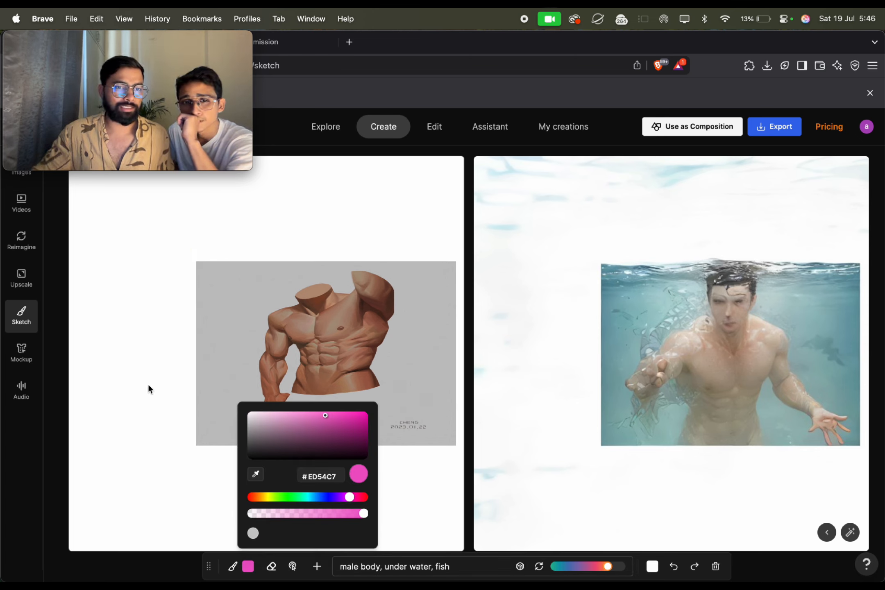
click(132, 378)
mouse_move(134, 376)
mouse_down()
mouse_move(132, 339)
mouse_move(166, 273)
mouse_move(166, 291)
mouse_move(117, 354)
mouse_up()
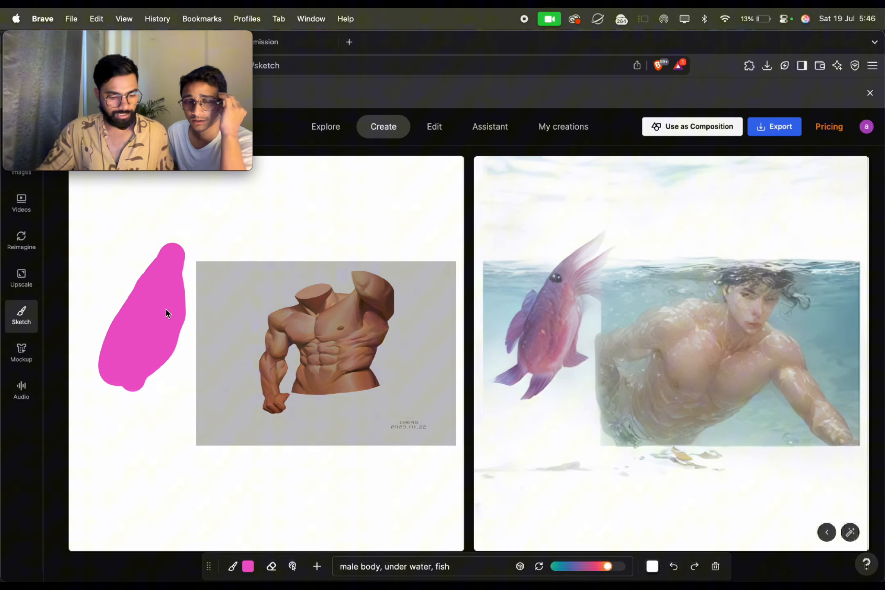
key(super+z)
- Paint a horizontal pink fish body with a forked tail reaching into the torso image, and transfer the generated result onto the sketch canvas
mouse_move(115, 371)
mouse_down()
mouse_move(131, 346)
mouse_move(203, 352)
mouse_move(135, 376)
mouse_move(119, 372)
mouse_move(127, 381)
mouse_move(175, 368)
mouse_move(211, 344)
mouse_up()
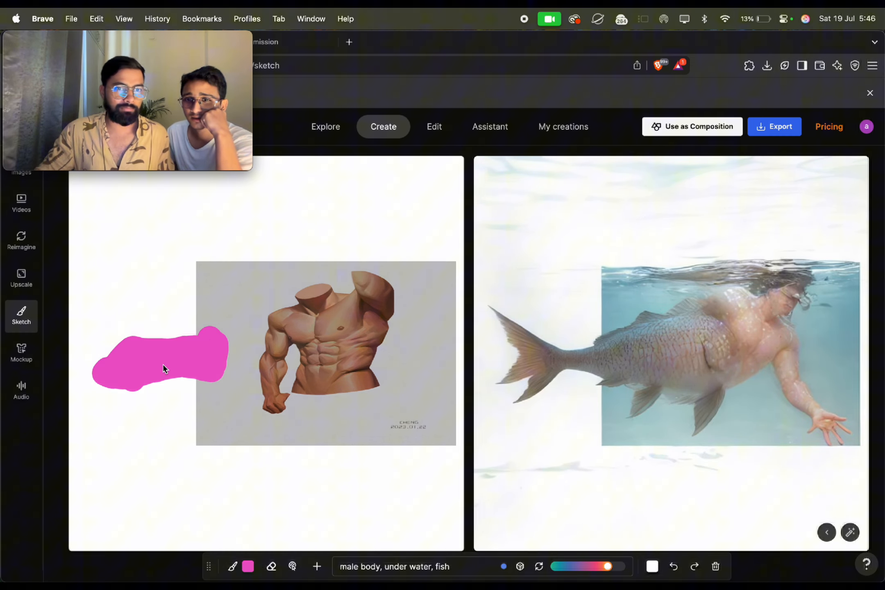
mouse_move(118, 367)
mouse_down()
mouse_move(110, 333)
mouse_move(94, 415)
mouse_move(136, 369)
mouse_up()
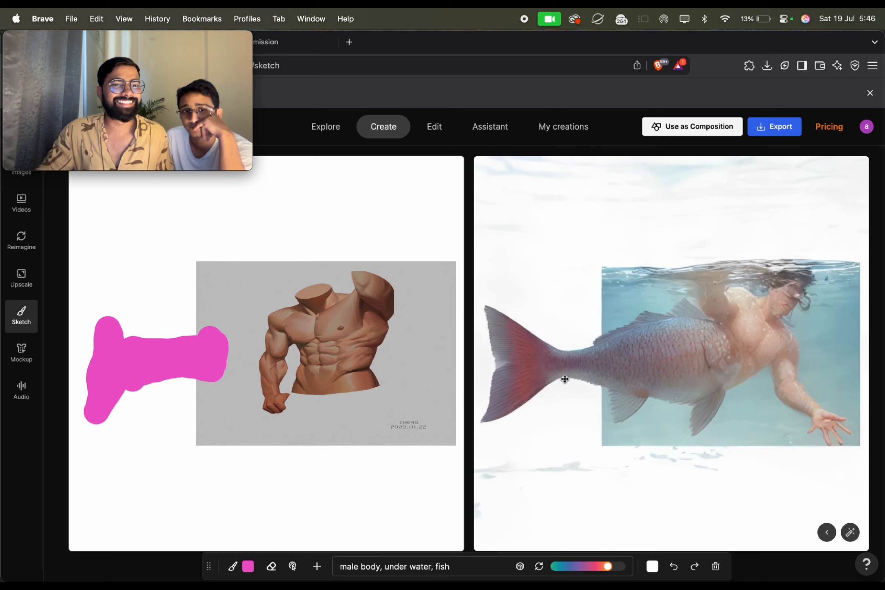
drag(85, 324, 107, 375)
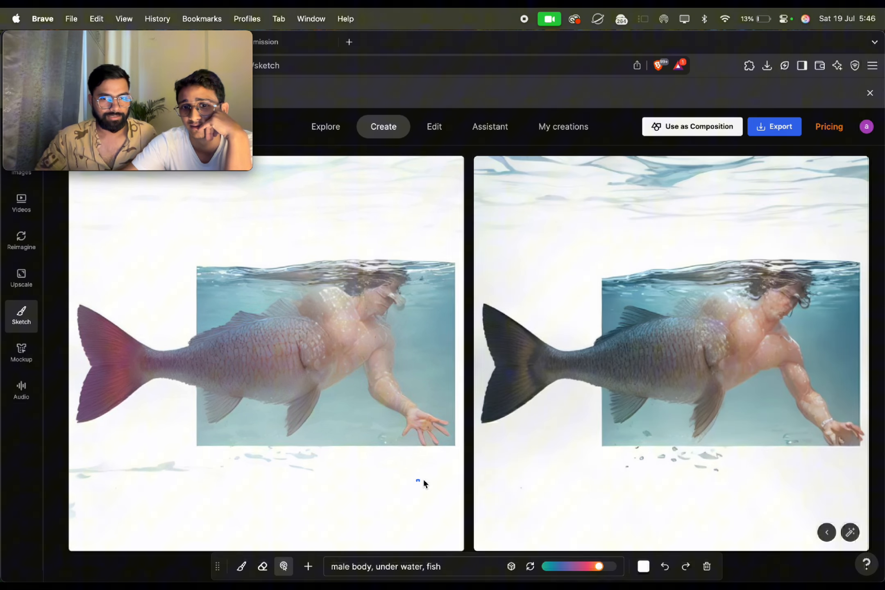
- Try a small pink brush blob at size 43 below the man's outstretched hand, and undo the stroke
click(242, 568)
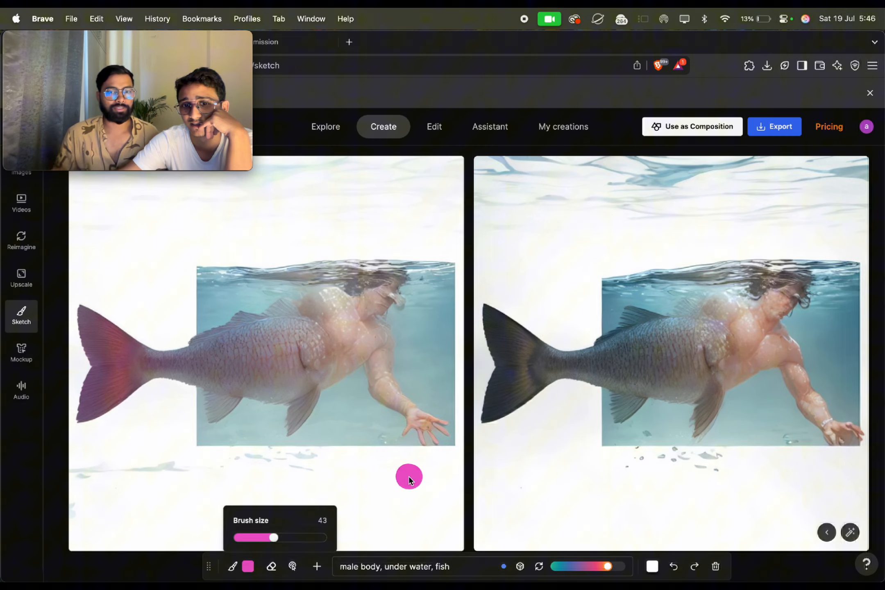
drag(410, 478, 403, 479)
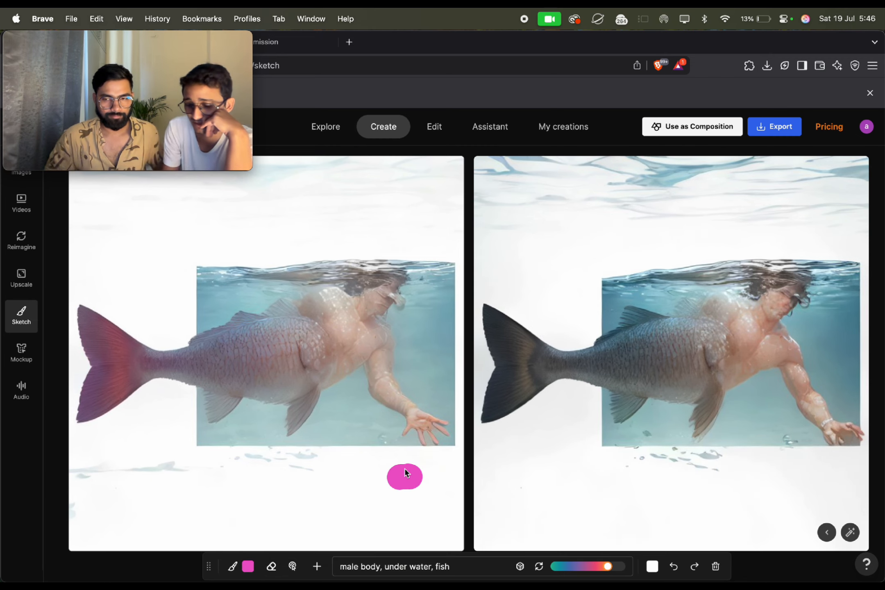
key(super+z)
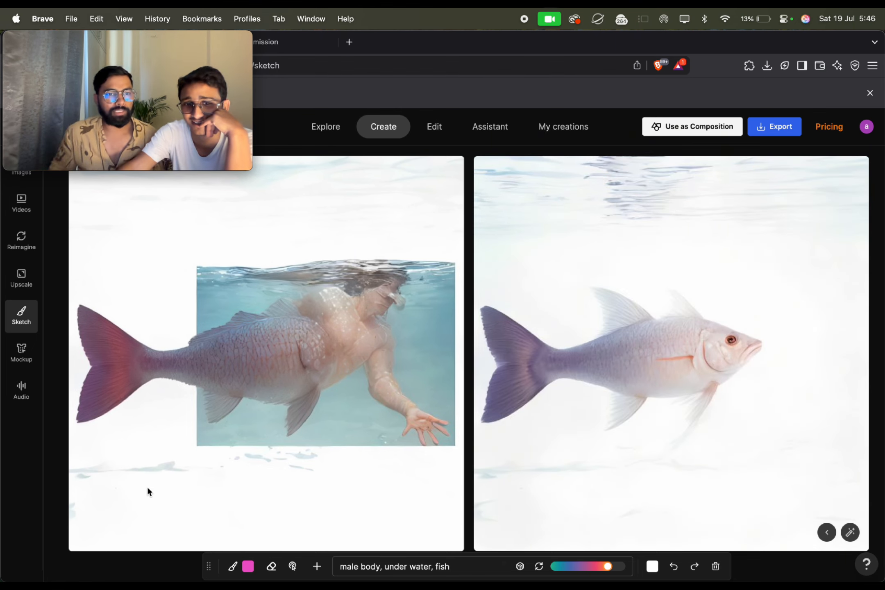
- Try a small pink fish shape below the man's outstretched hand with the size 12 brush, and erase it
click(230, 568)
drag(273, 538, 248, 537)
mouse_move(389, 477)
mouse_down()
mouse_move(407, 481)
mouse_move(369, 485)
mouse_move(379, 487)
mouse_move(375, 498)
mouse_move(413, 480)
mouse_up()
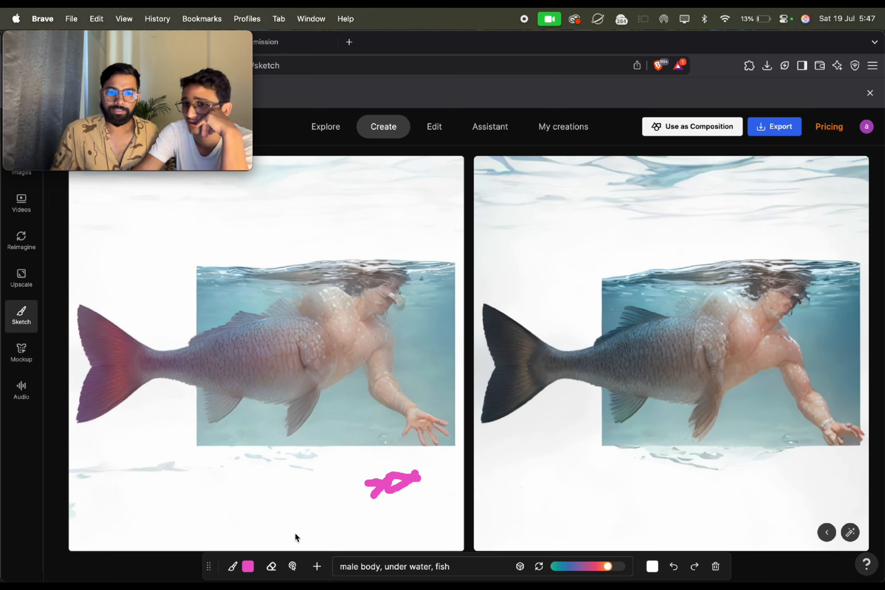
mouse_move(401, 475)
mouse_down()
mouse_move(396, 480)
mouse_move(405, 482)
mouse_up()
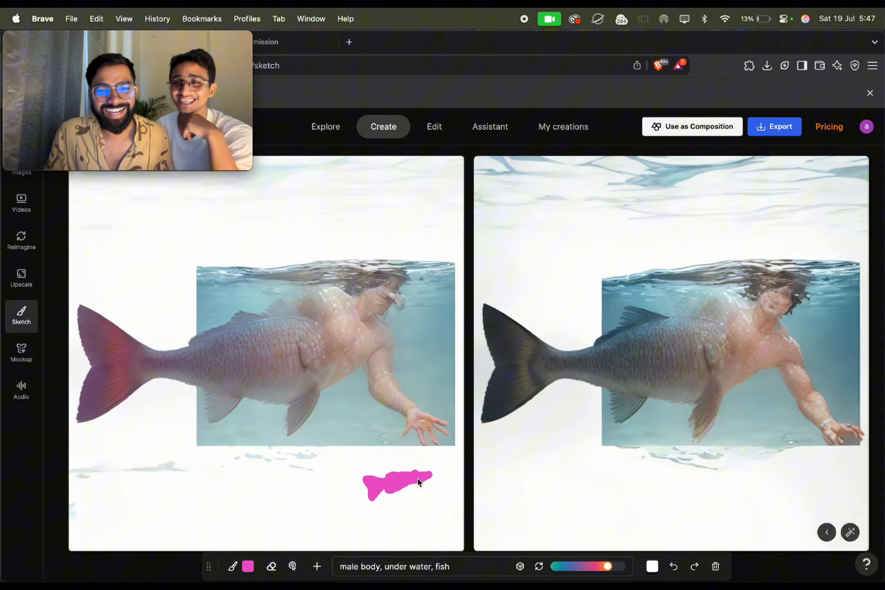
drag(418, 479, 414, 487)
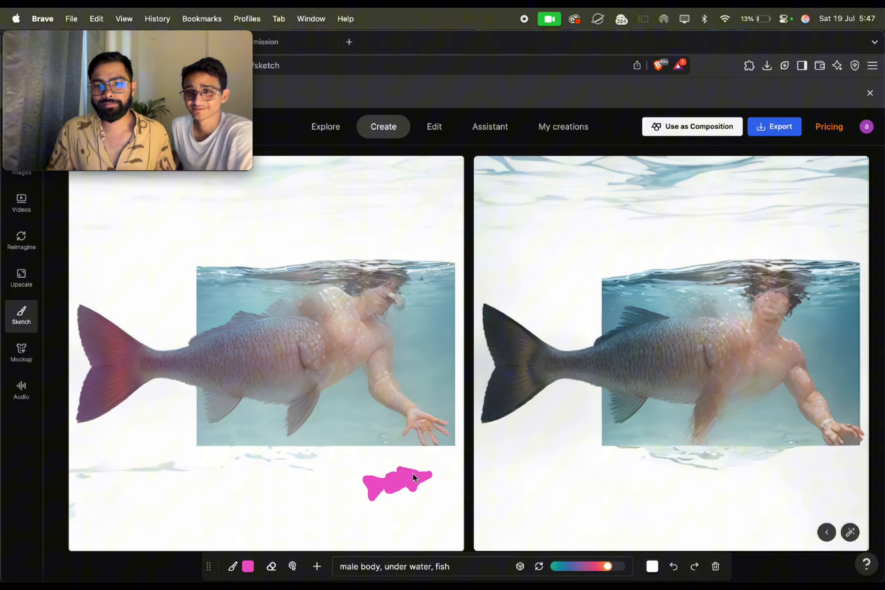
drag(413, 473, 379, 483)
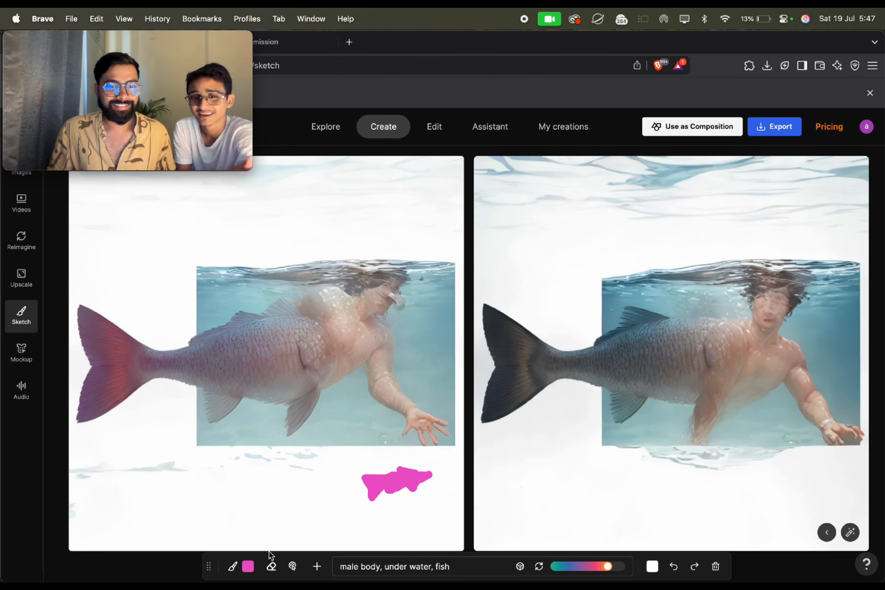
click(271, 566)
mouse_move(392, 490)
mouse_down()
mouse_move(370, 493)
mouse_move(410, 473)
mouse_move(419, 479)
mouse_move(366, 480)
mouse_up()
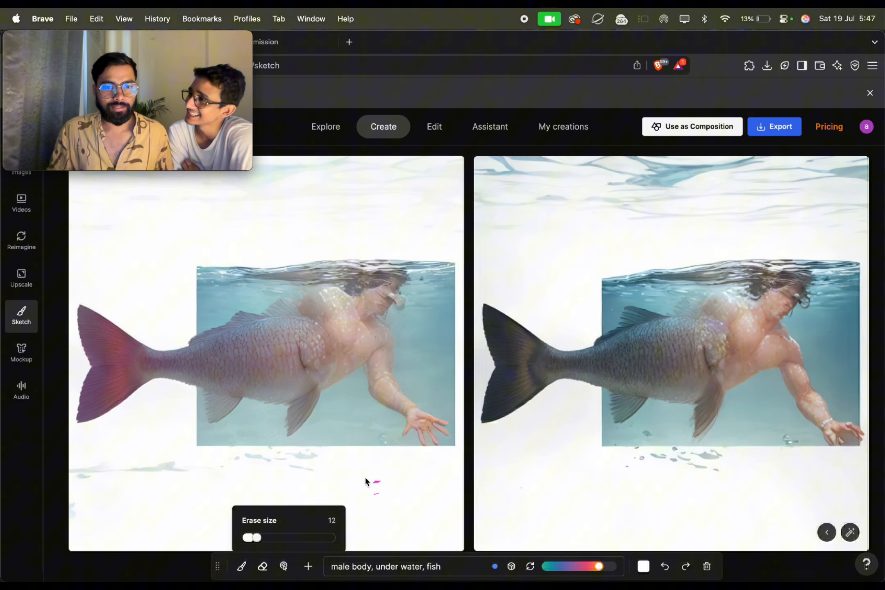
- Extend the generation prompt with "noodle in a cup" after "fish"
click(452, 566)
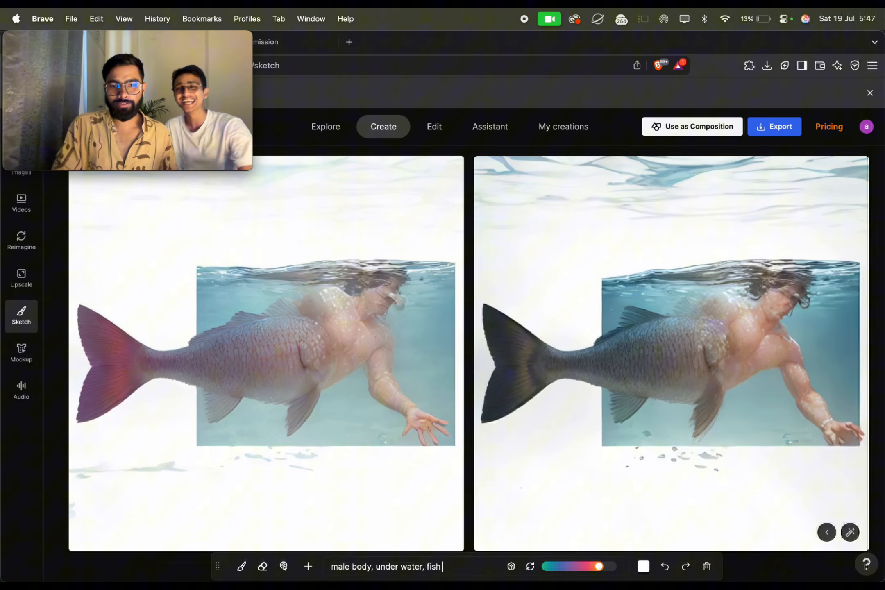
key(BackSpace)
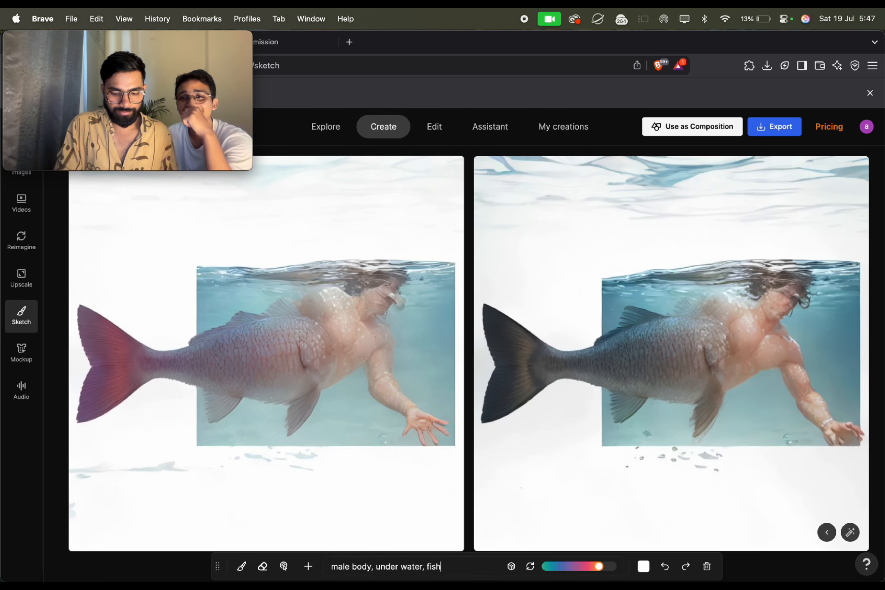
text(, noodle)
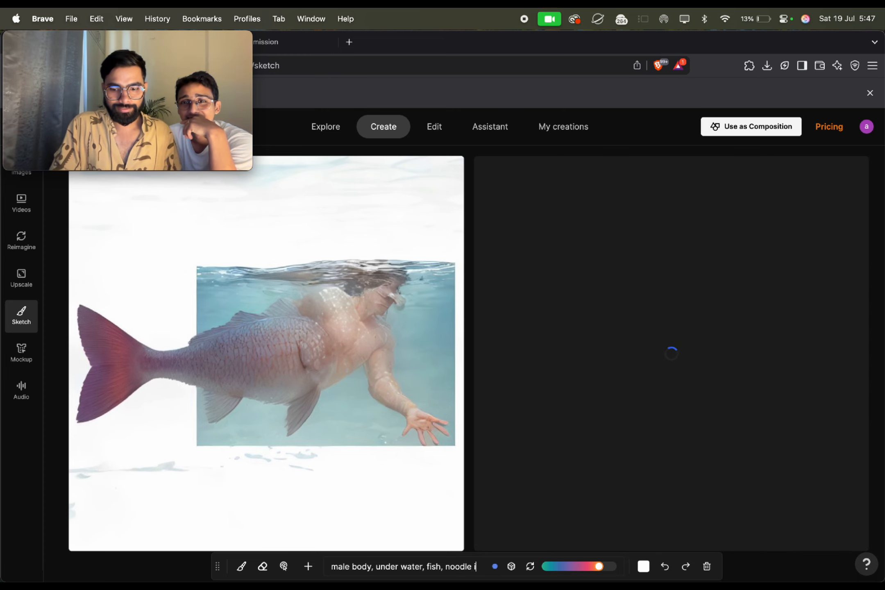
text( in a cup)
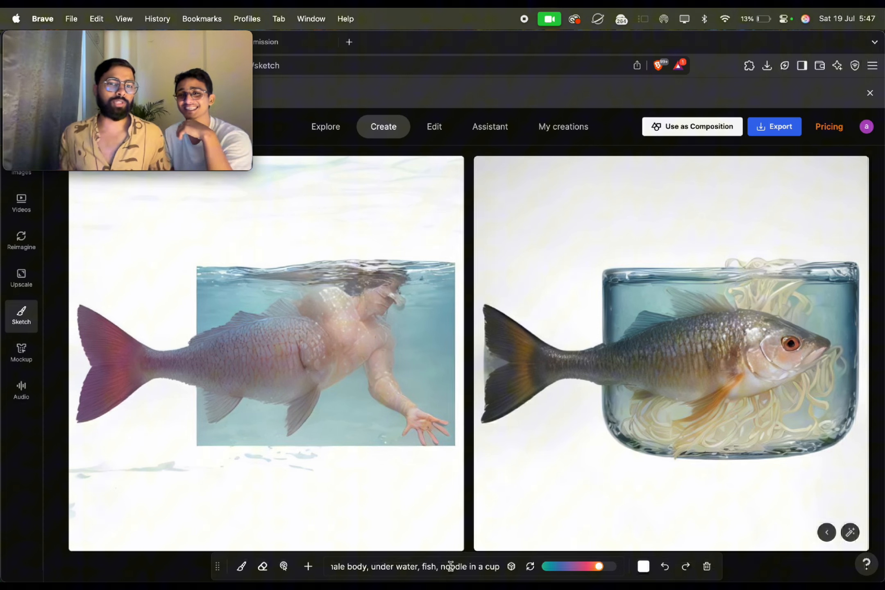
- Replace "noodle in a cup" with "boat" so the prompt reads "male body, under water, fish, boat"
key(BackSpace)
key(BackSpace)
key(BackSpace)
key(BackSpace)
key(BackSpace)
key(BackSpace)
key(BackSpace)
key(BackSpace)
key(BackSpace)
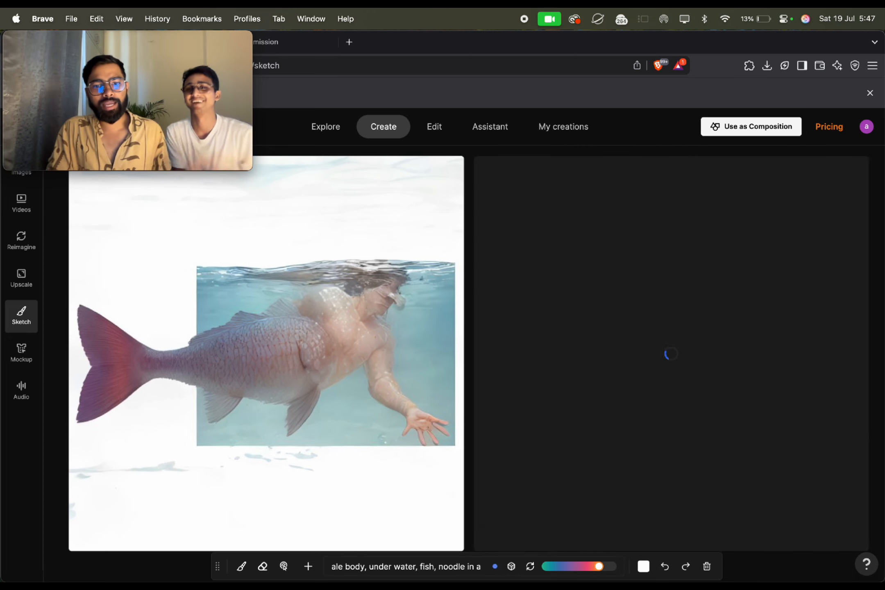
key(BackSpace)
key(BackSpace)
key(BackSpace)
key(BackSpace)
key(BackSpace)
key(BackSpace)
key(BackSpace)
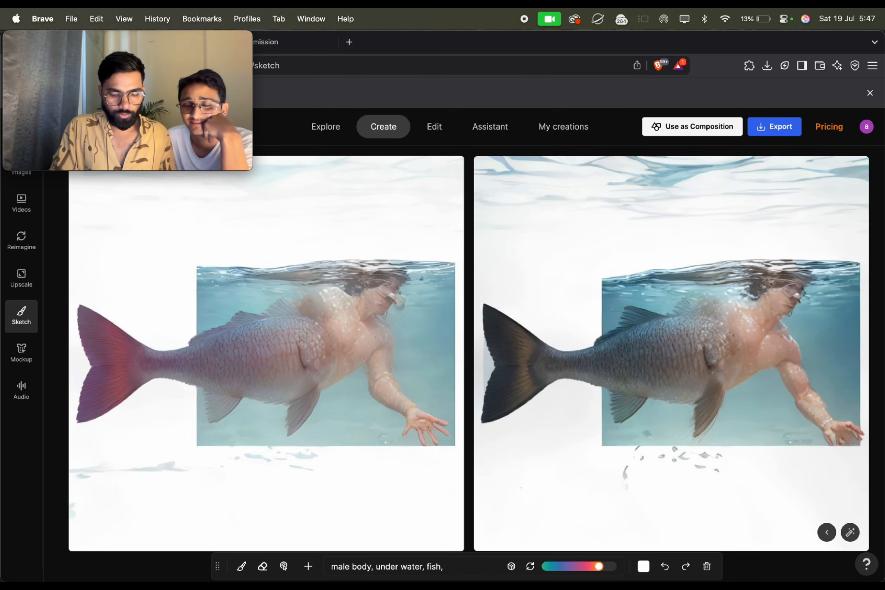
text(boat)
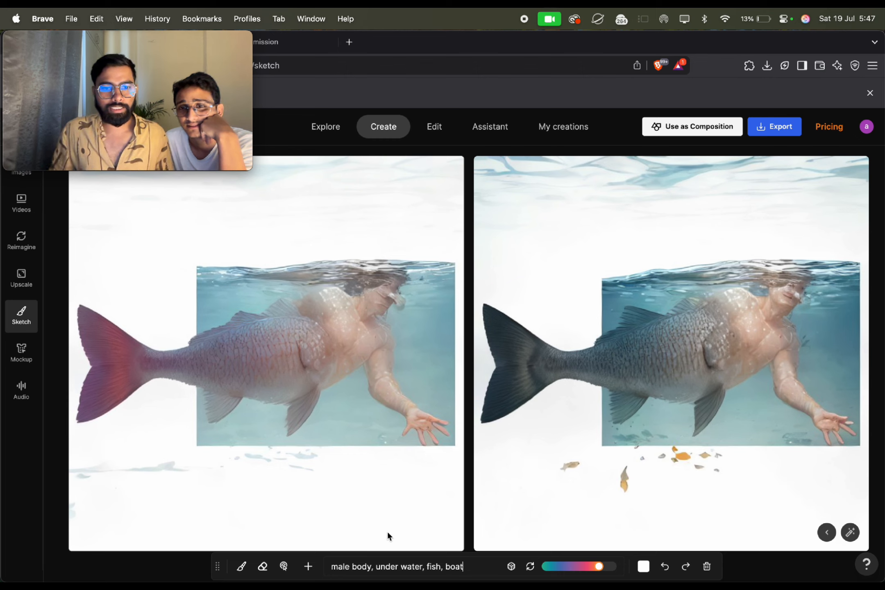
- Paint a boat with a mast and sail above the water image, using the size 12 brush in brown #77500D
click(236, 569)
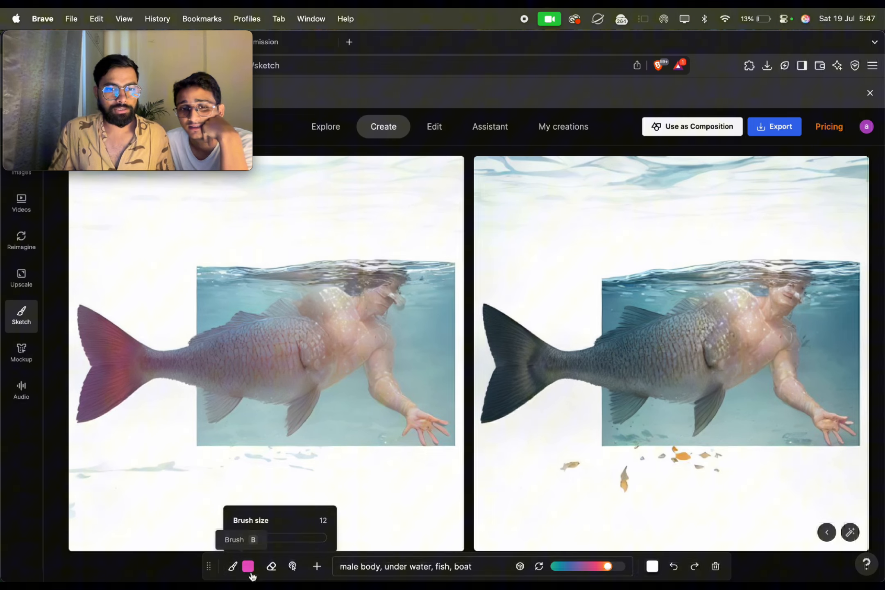
click(248, 566)
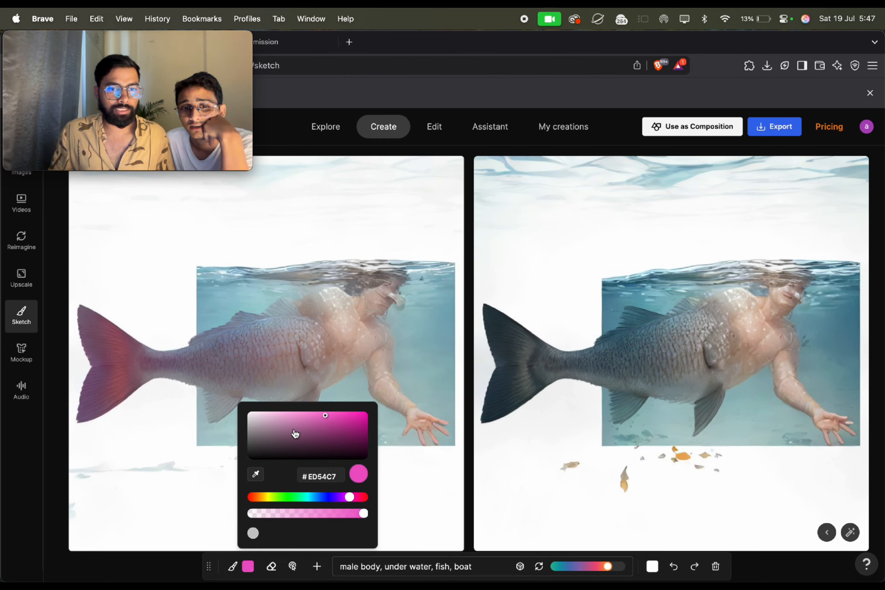
click(266, 497)
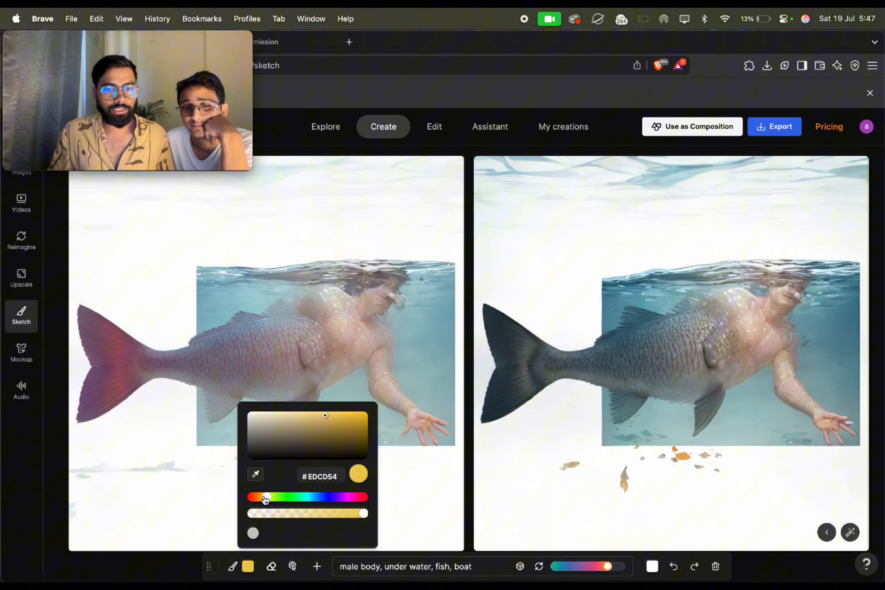
click(351, 431)
click(355, 438)
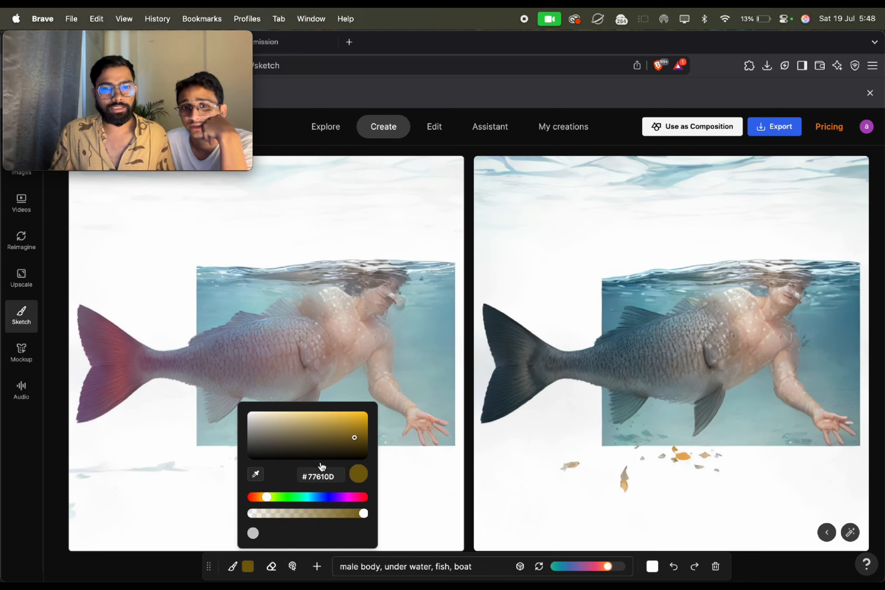
click(263, 497)
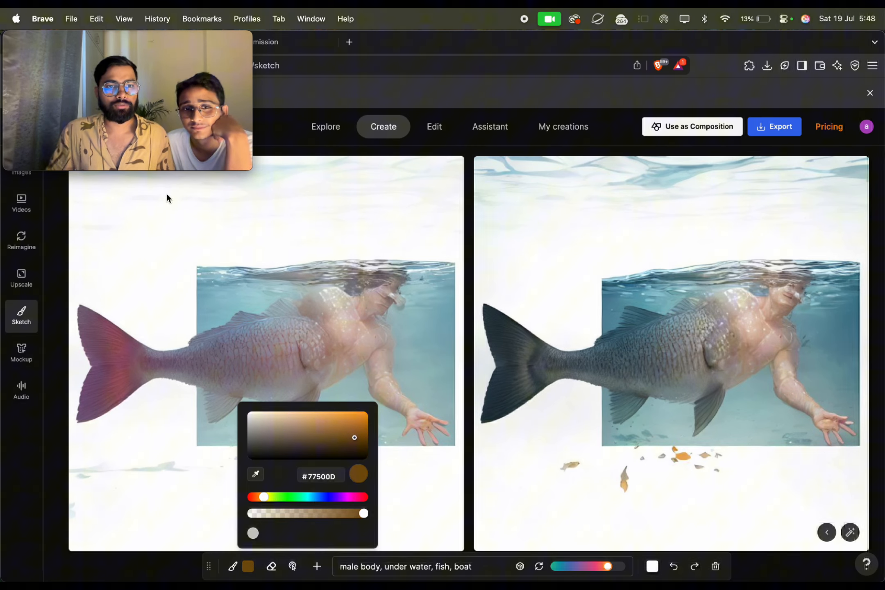
mouse_move(192, 210)
mouse_down()
mouse_move(207, 220)
mouse_move(361, 223)
mouse_move(203, 212)
mouse_move(291, 225)
mouse_move(392, 213)
mouse_move(307, 241)
mouse_move(271, 236)
mouse_move(316, 231)
mouse_move(230, 226)
mouse_move(254, 246)
mouse_move(250, 237)
mouse_move(281, 241)
mouse_move(237, 231)
mouse_move(333, 238)
mouse_move(401, 214)
mouse_move(362, 211)
mouse_move(389, 213)
mouse_move(345, 225)
mouse_move(328, 166)
mouse_move(291, 199)
mouse_move(330, 200)
mouse_up()
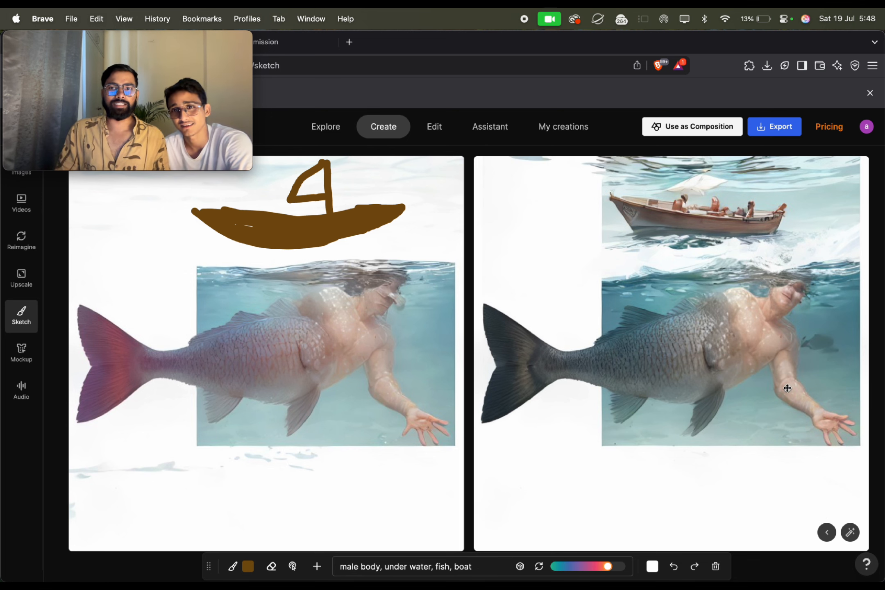
- Move the generated boat and merman image onto the sketch canvas three times in succession to refine it
click(830, 535)
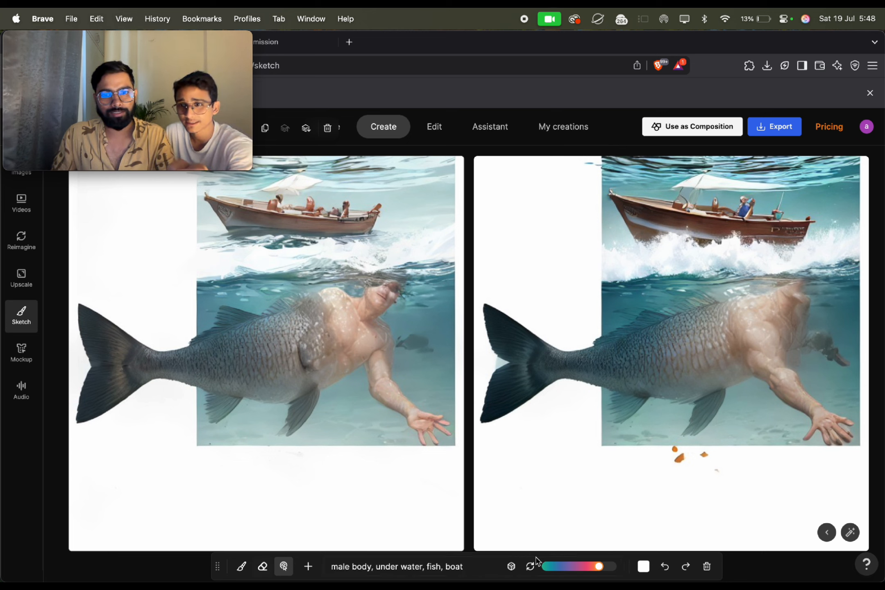
click(827, 534)
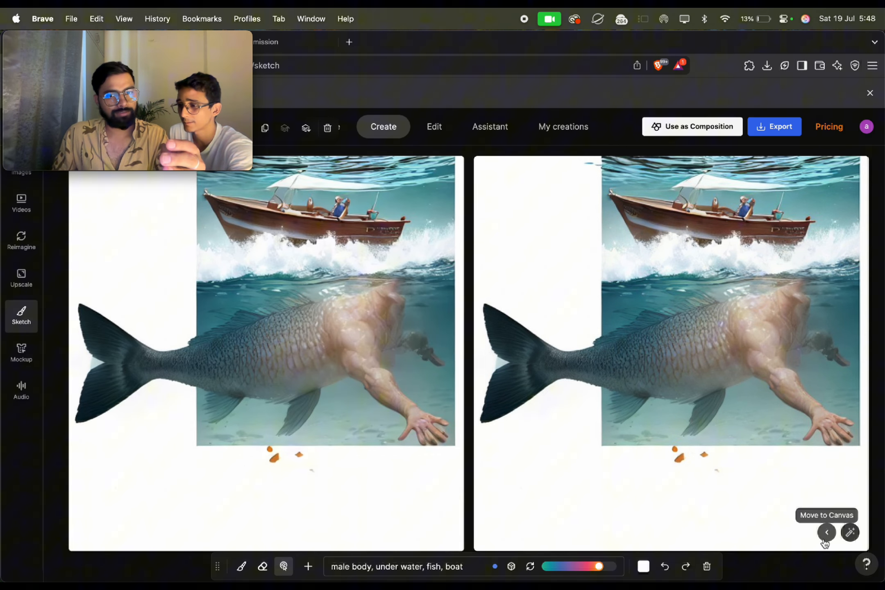
click(826, 534)
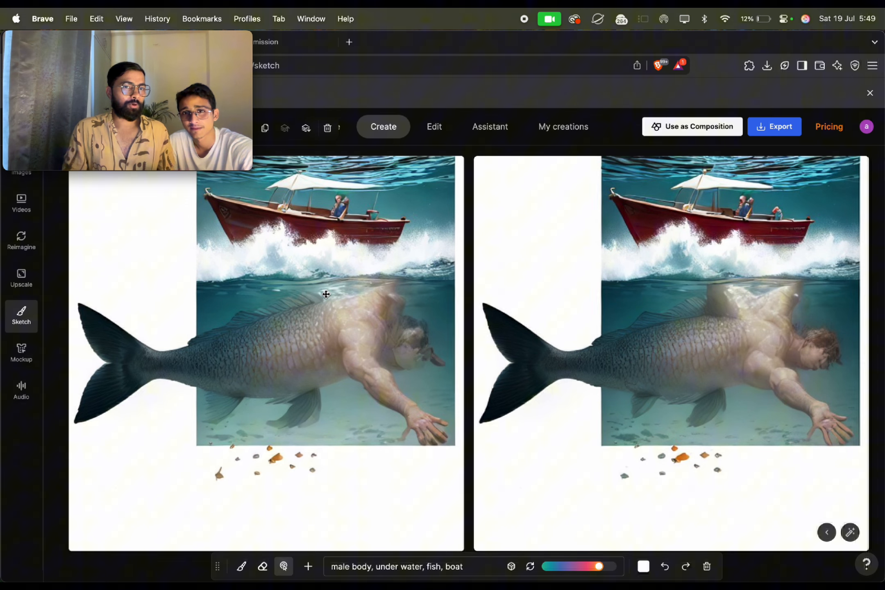
- Clear the canvas, start a new sketch from scratch and enter the prompt "dog"
click(707, 570)
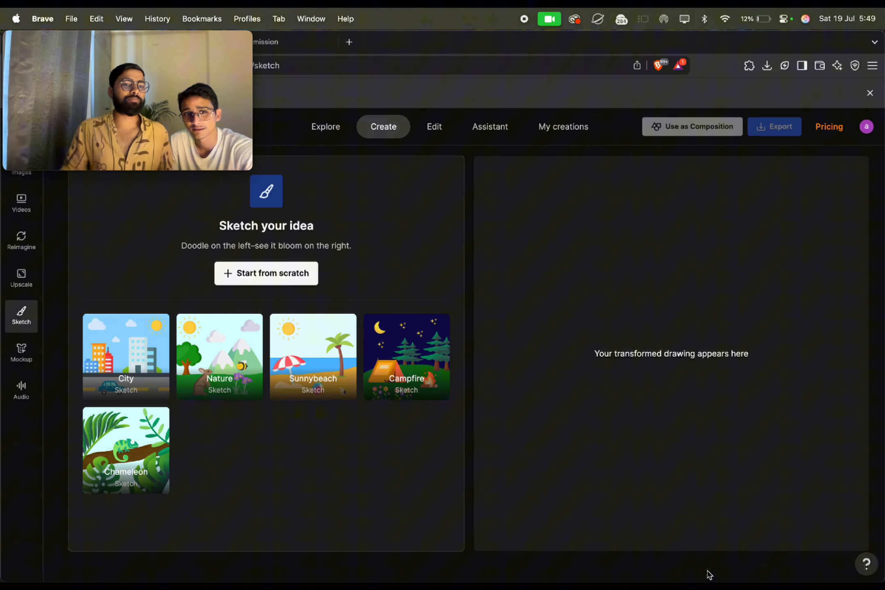
click(302, 270)
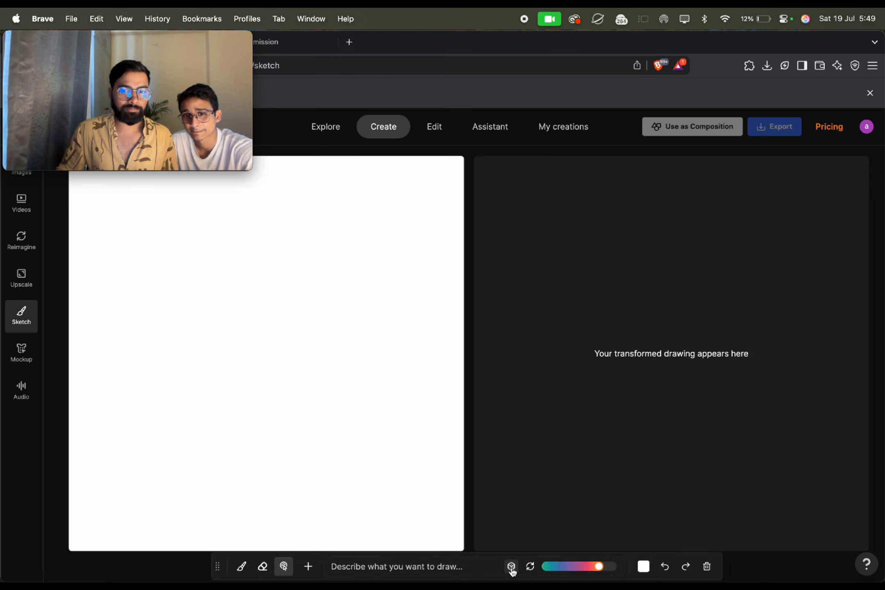
click(462, 566)
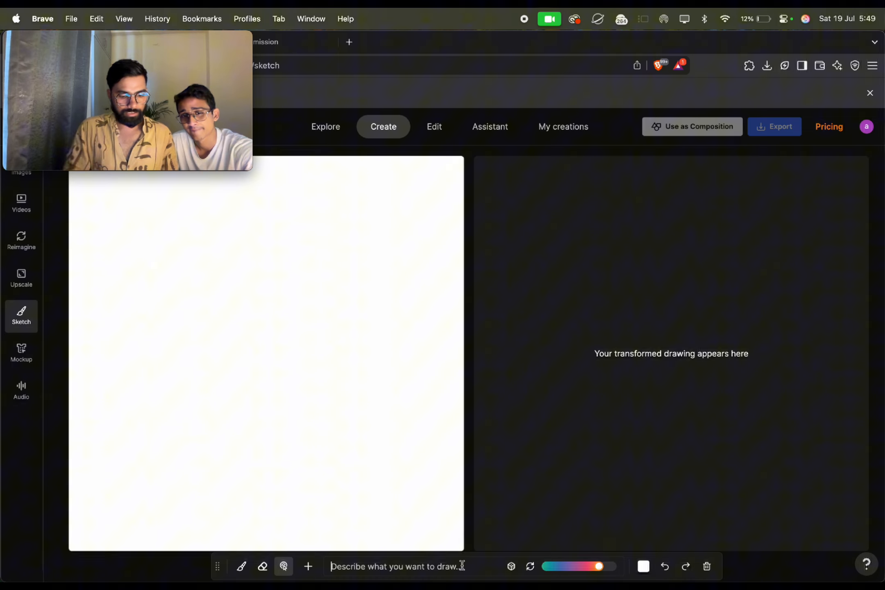
text(dog)
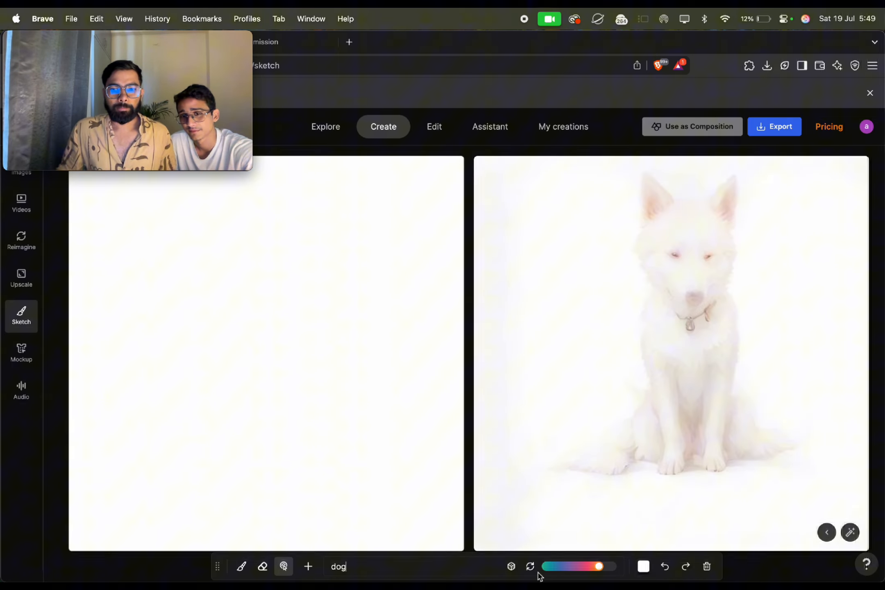
- Open the image upload dialog for the dog sketch and switch to Finder's Downloads folder
click(309, 566)
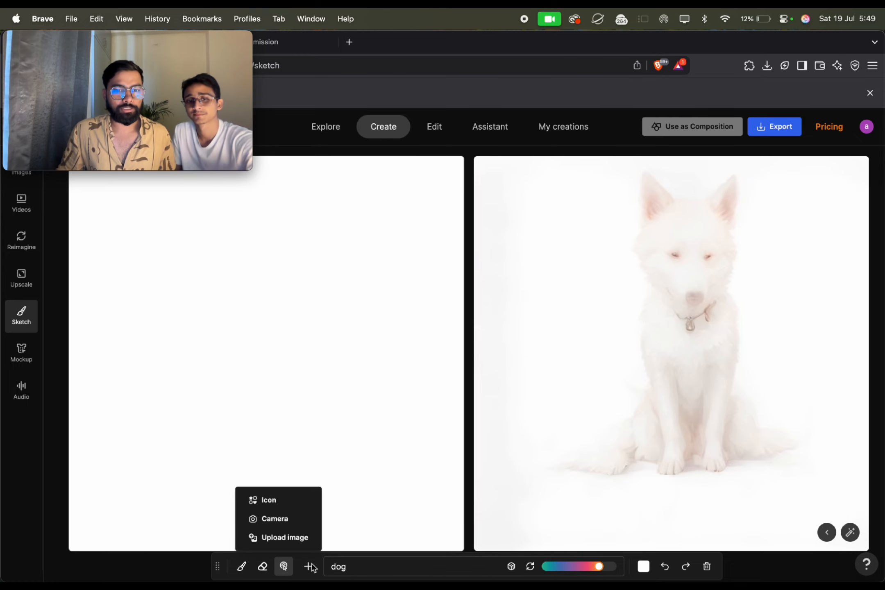
click(286, 539)
mouse_move(614, 581)
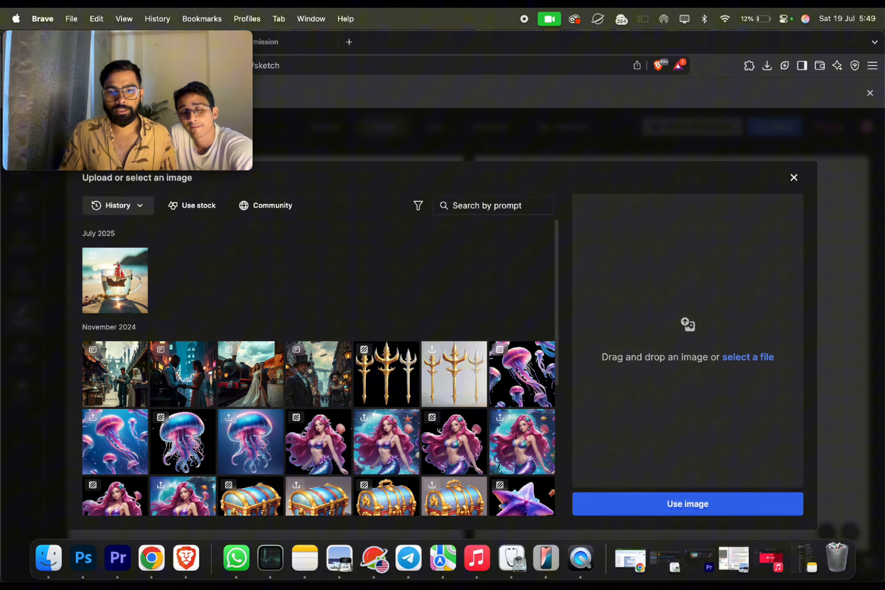
click(49, 557)
- Look through the Downloads folder in Finder for a reference image for the dog sketch
scroll(742, 267, down, 10)
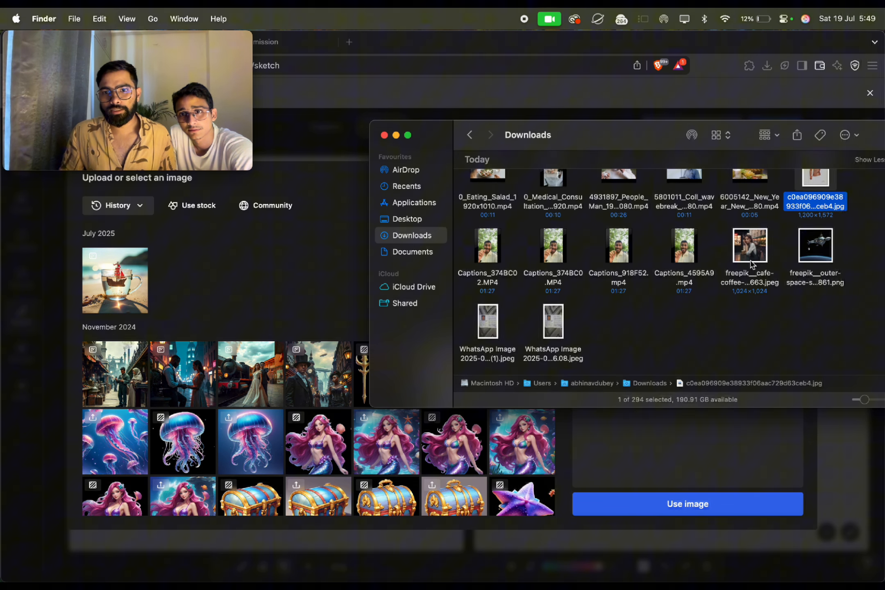
scroll(751, 265, up, 5)
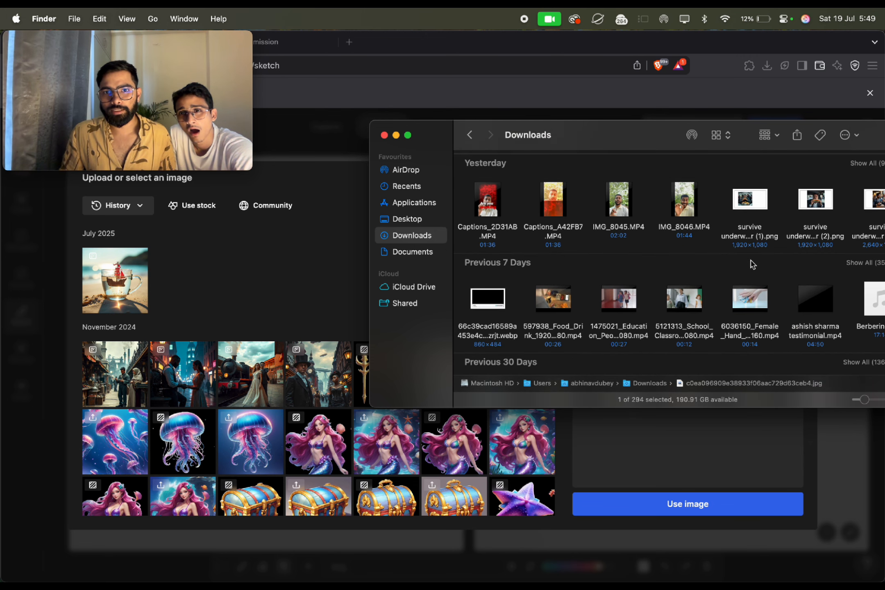
scroll(752, 264, down, 15)
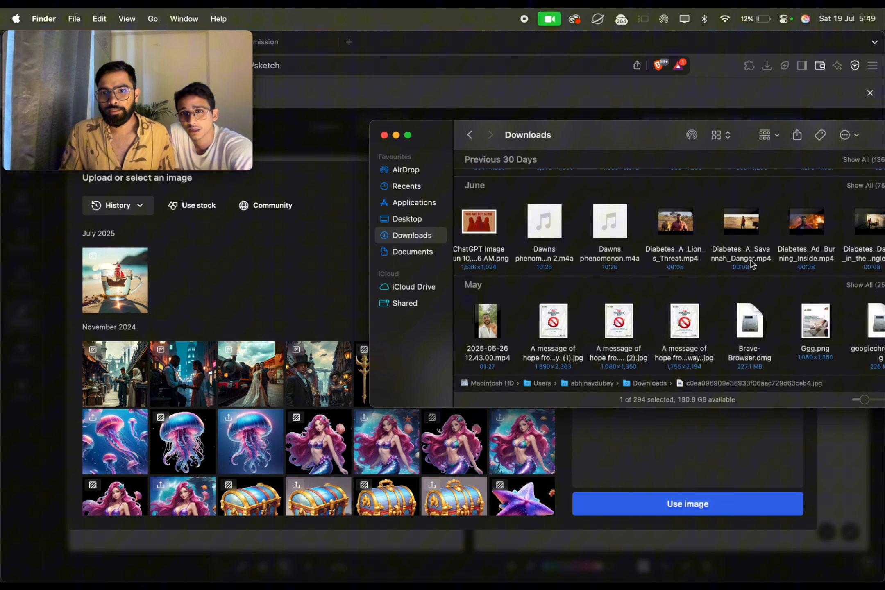
scroll(752, 264, up, 8)
scroll(753, 264, up, 5)
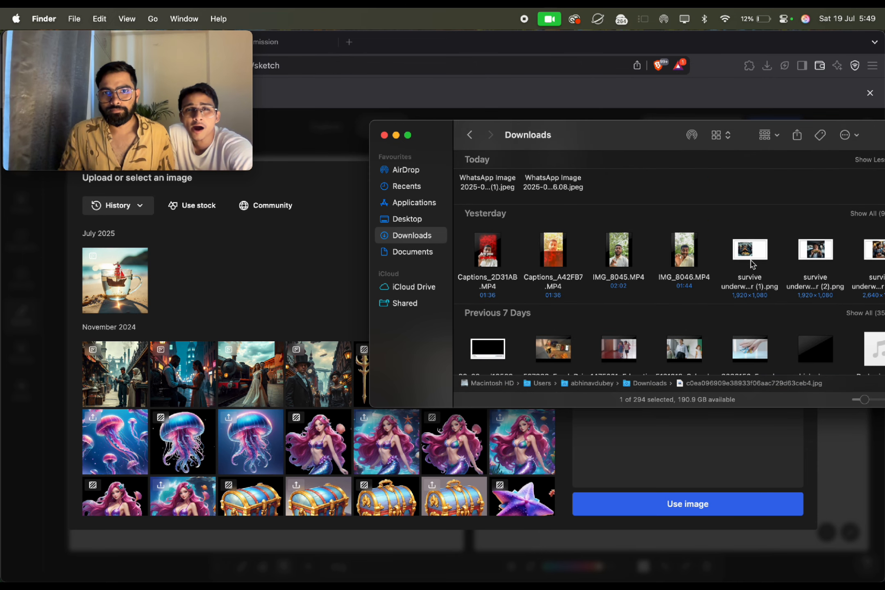
drag(629, 139, 565, 176)
scroll(635, 246, down, 3)
scroll(692, 286, down, 15)
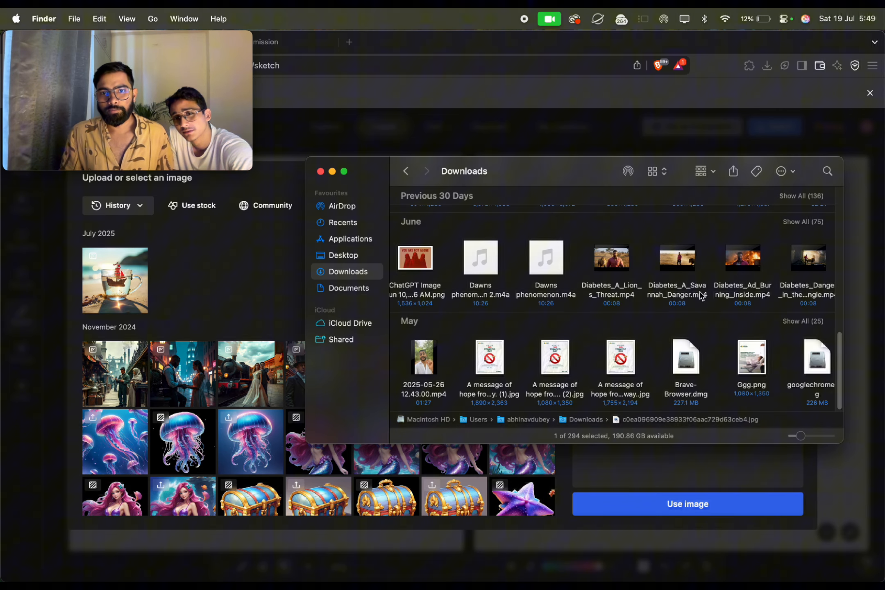
scroll(701, 295, up, 15)
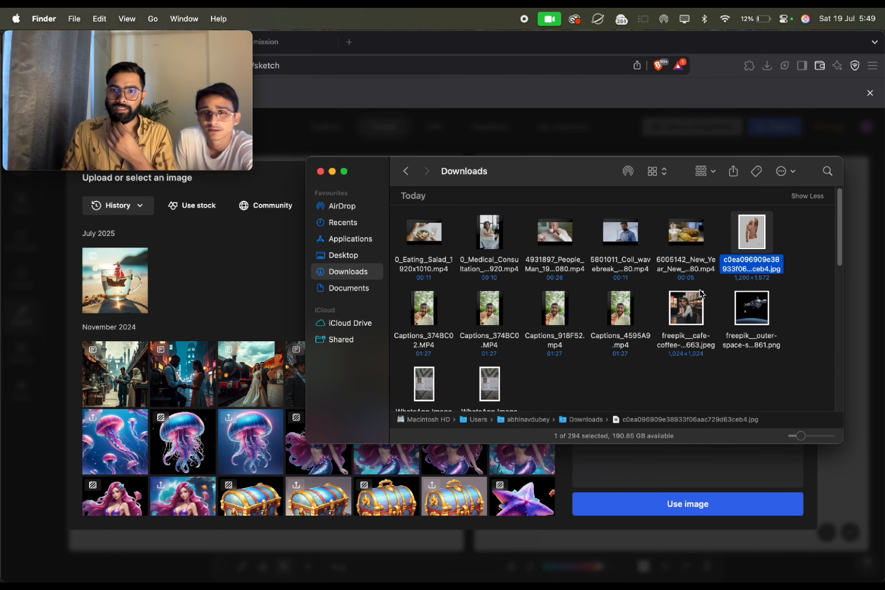
scroll(658, 354, down, 1)
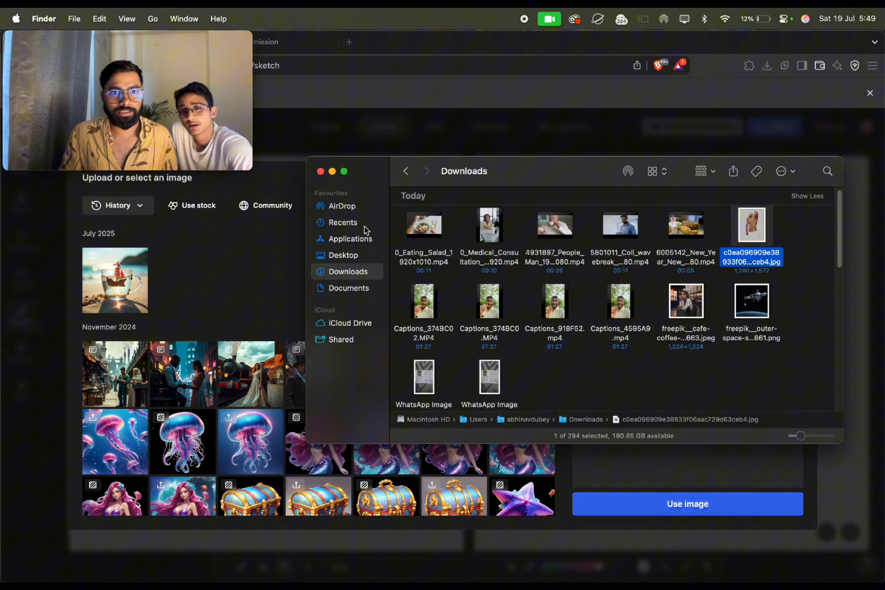
- Open Finder's Recents and try to upload the baby podcast video to the image upload dialog
click(339, 239)
click(336, 223)
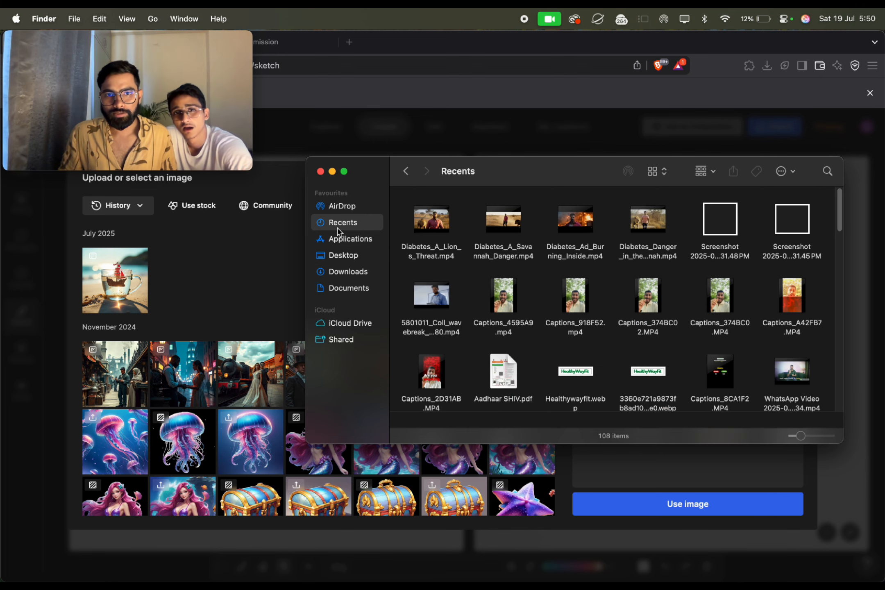
scroll(650, 315, down, 10)
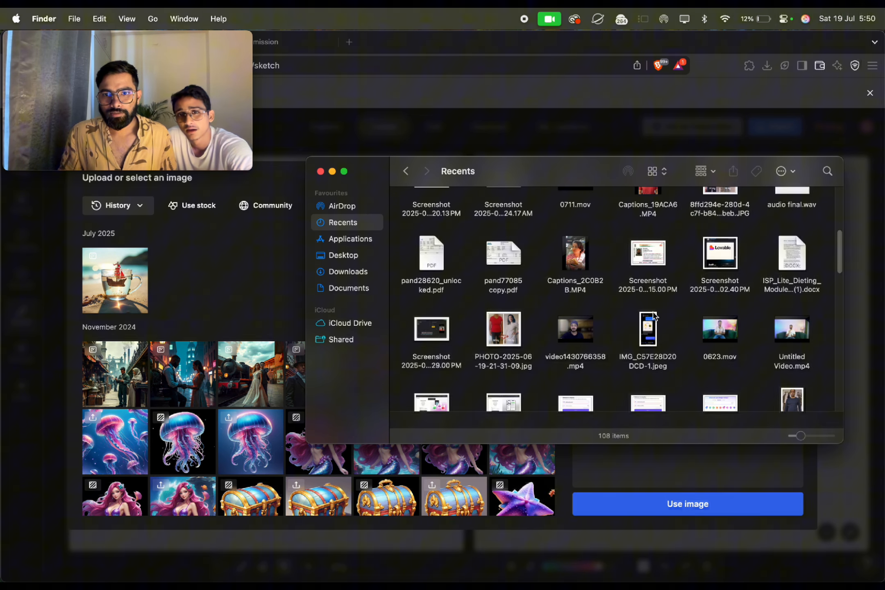
scroll(654, 315, down, 10)
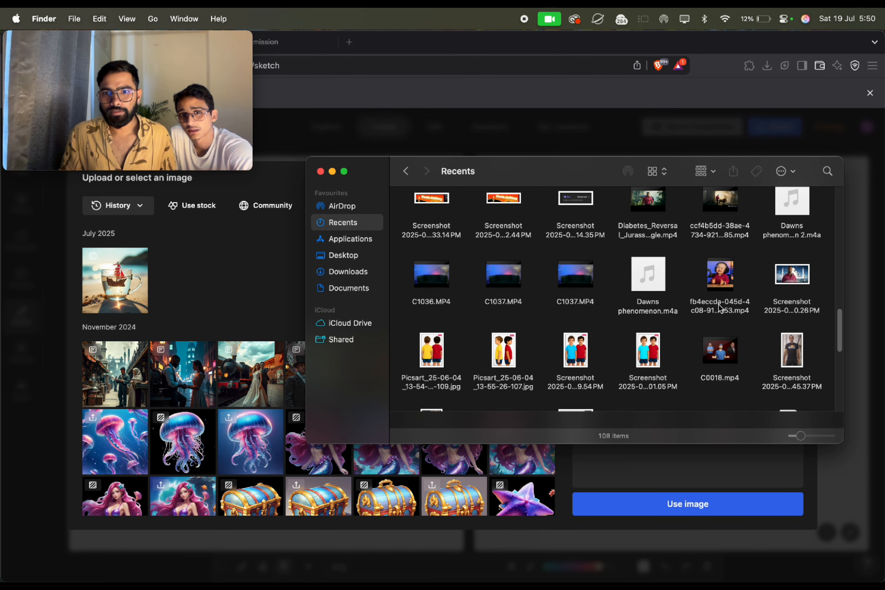
drag(722, 278, 696, 475)
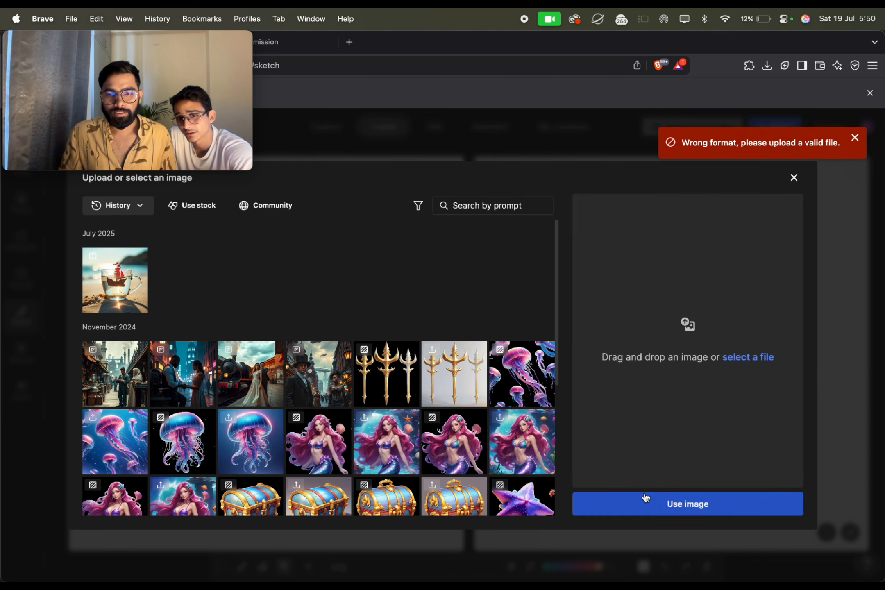
- Switch back to Finder, preview the selected baby podcast video and capture a screenshot of its picture area
mouse_move(269, 571)
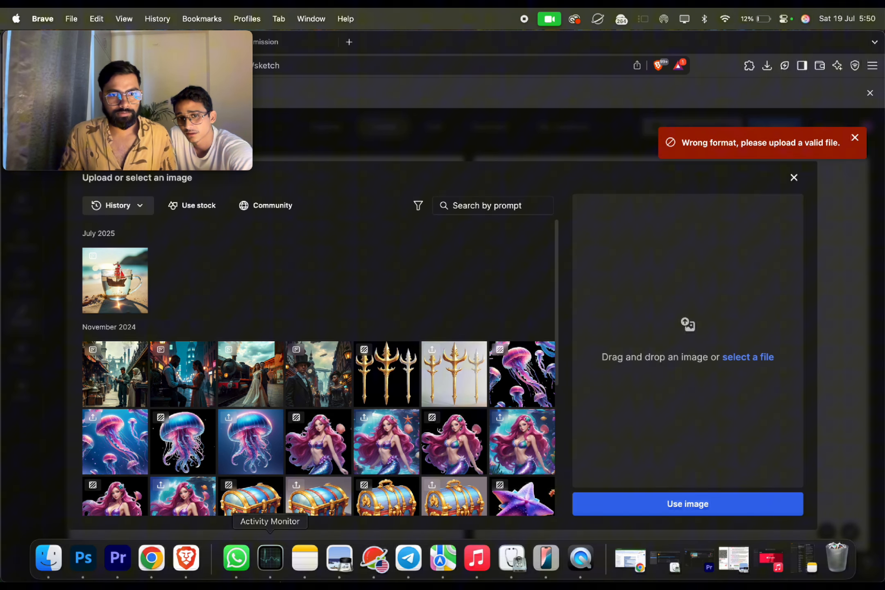
click(34, 566)
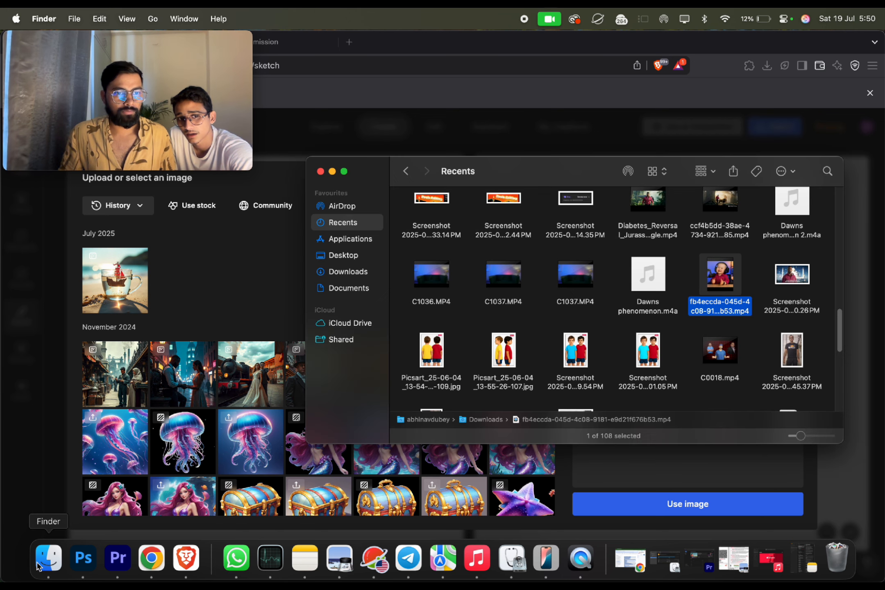
scroll(755, 312, down, 10)
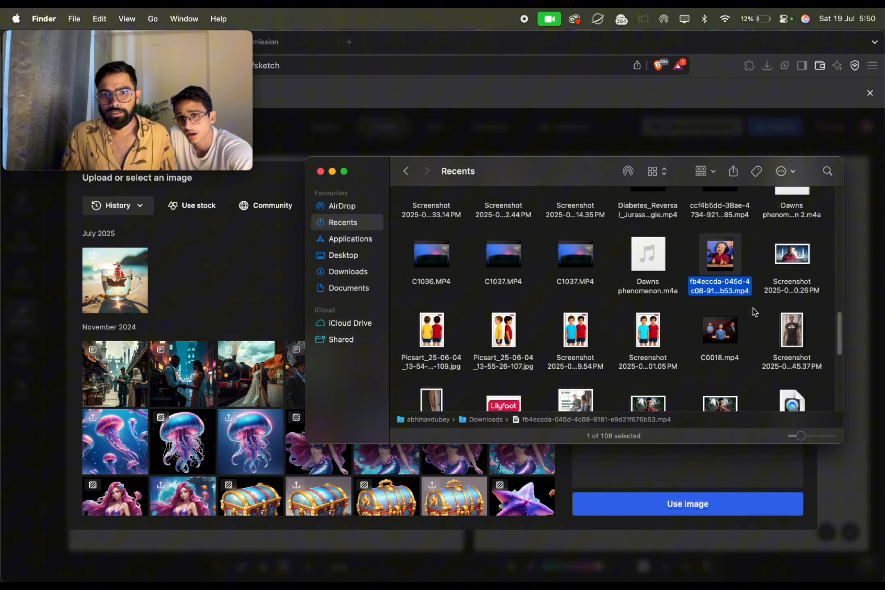
scroll(755, 312, down, 5)
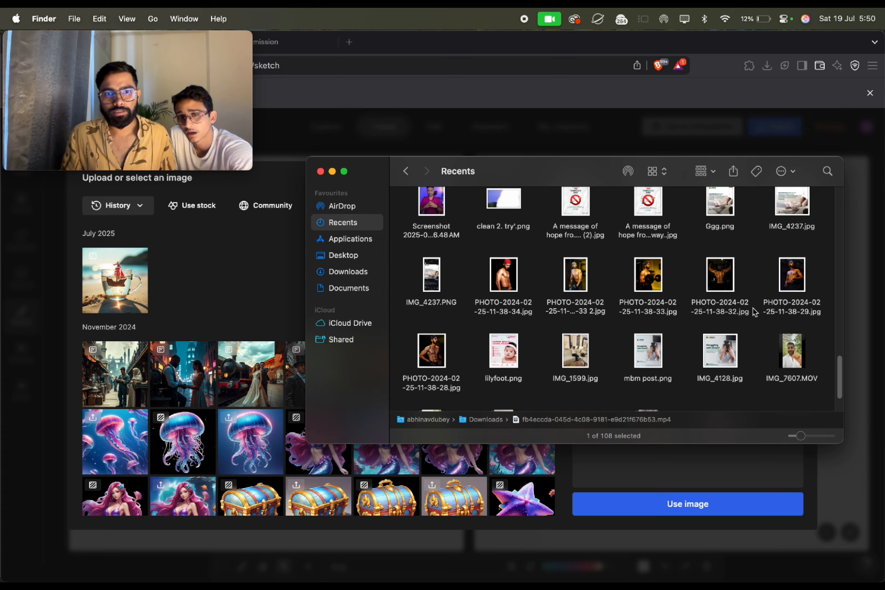
key(space)
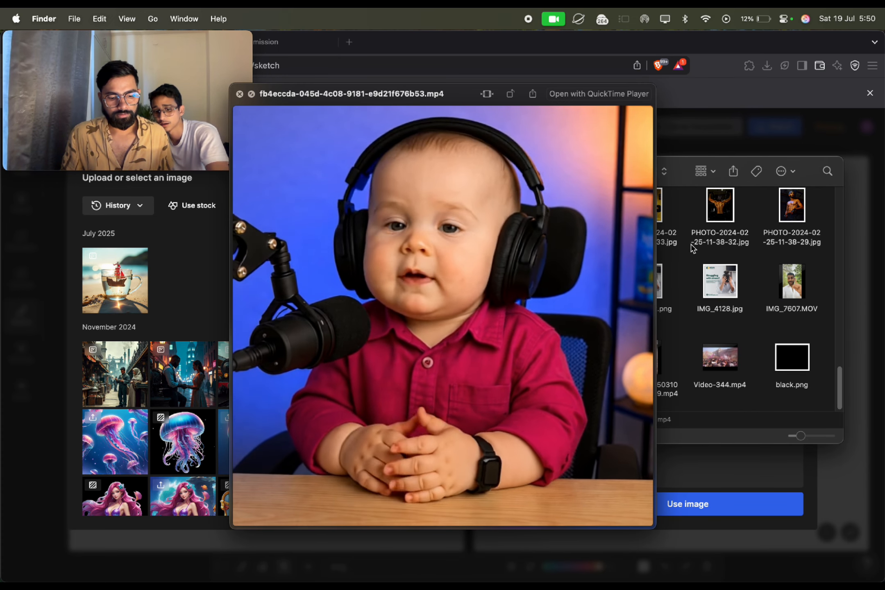
key(super+shift+4)
drag(238, 109, 638, 515)
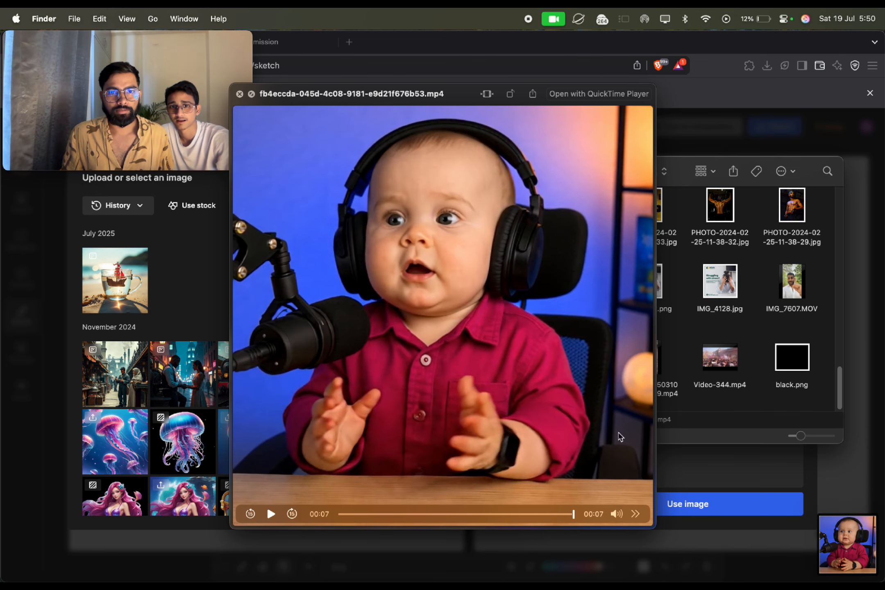
click(240, 94)
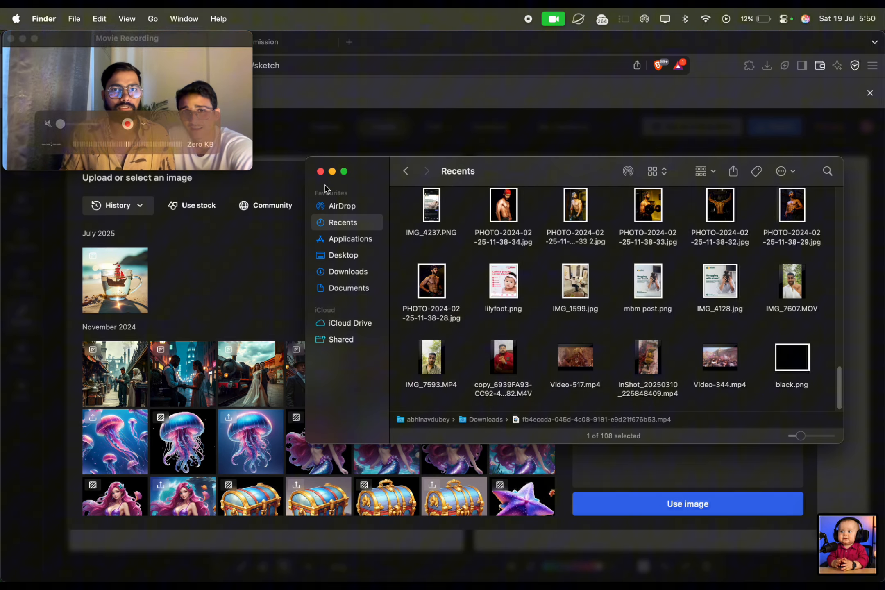
- Open the captured baby screenshot, check its sharing options and save it
click(852, 551)
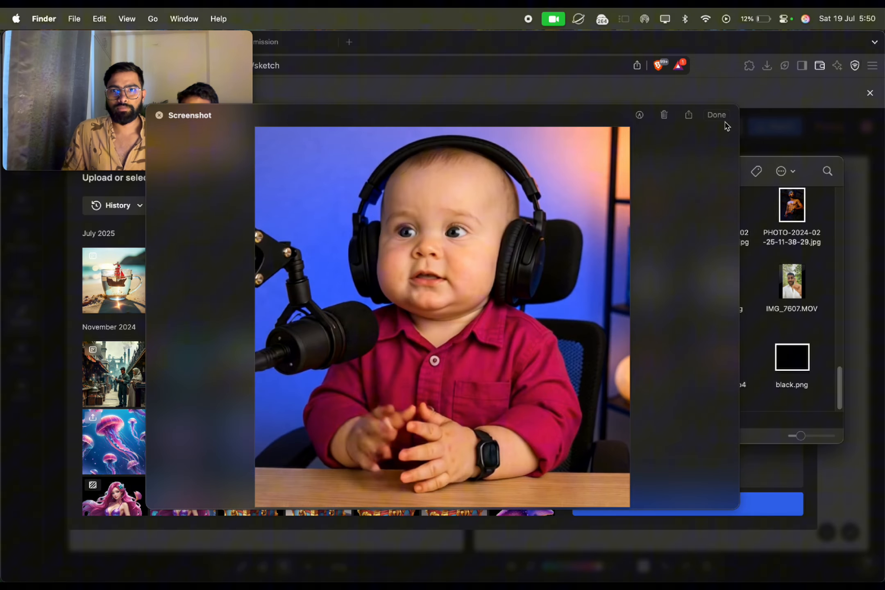
click(689, 115)
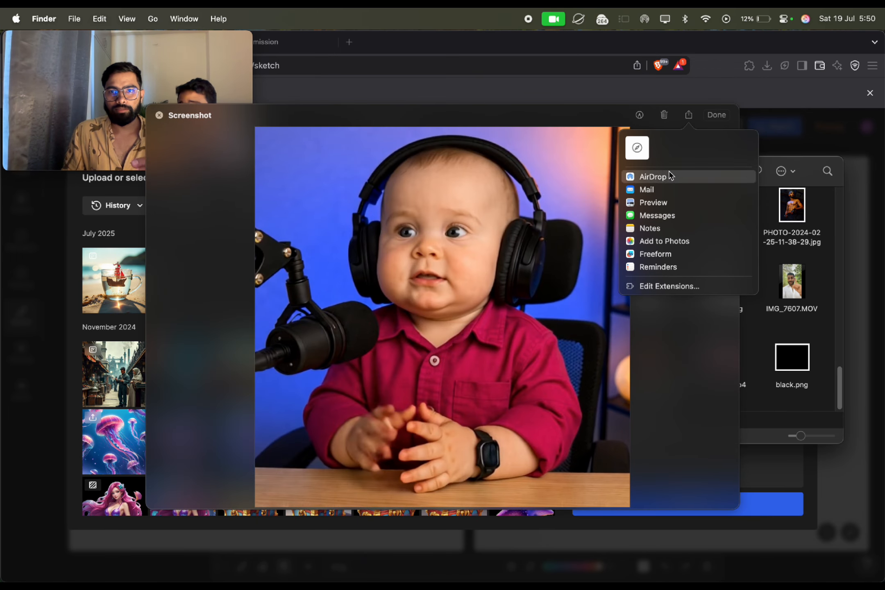
click(547, 125)
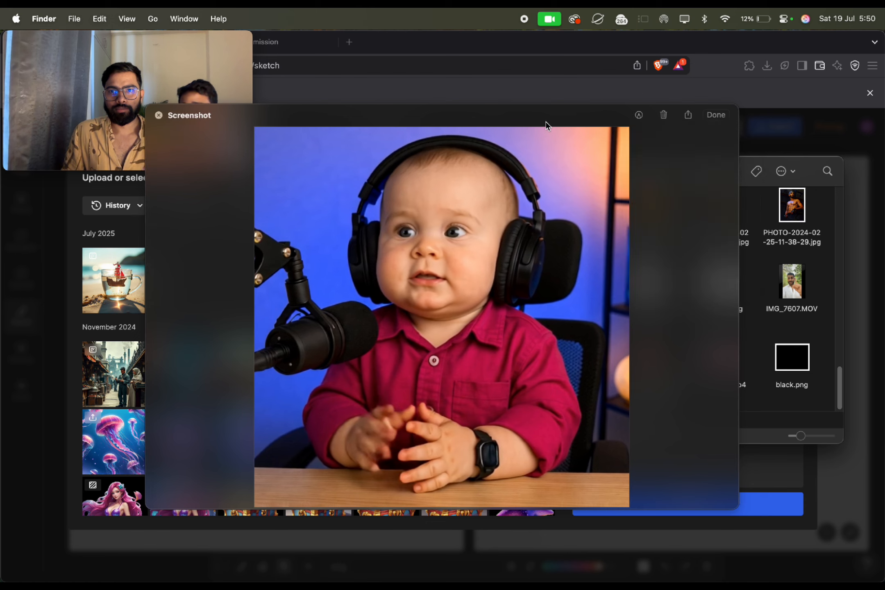
click(688, 116)
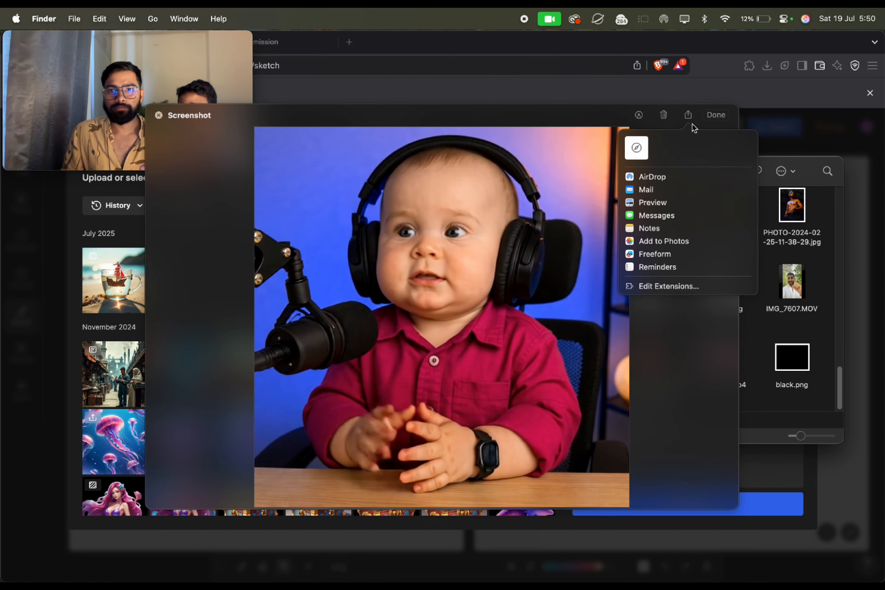
click(715, 115)
- Upload the new baby screenshot from Finder's Recents and place it on the sketch canvas
scroll(607, 266, up, 10)
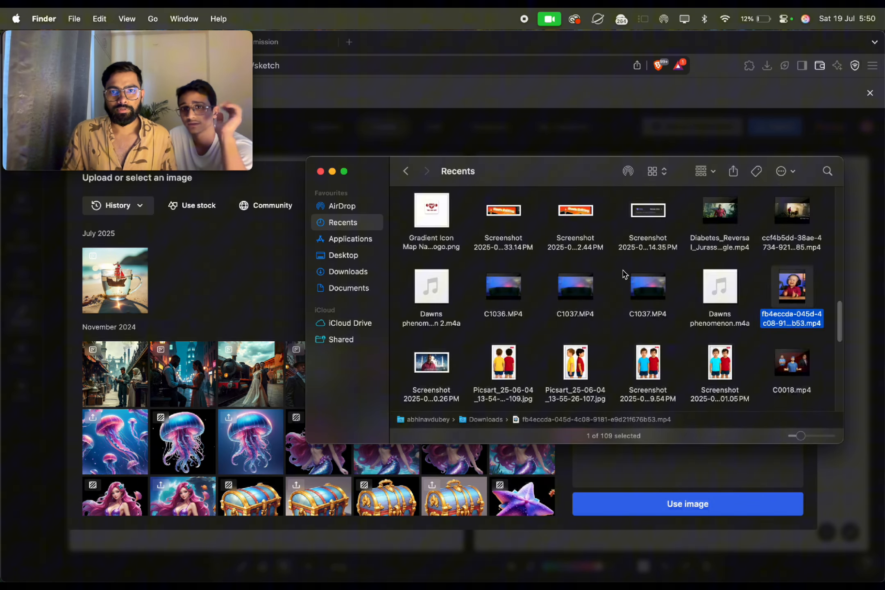
scroll(623, 273, up, 3)
drag(424, 203, 677, 472)
click(732, 504)
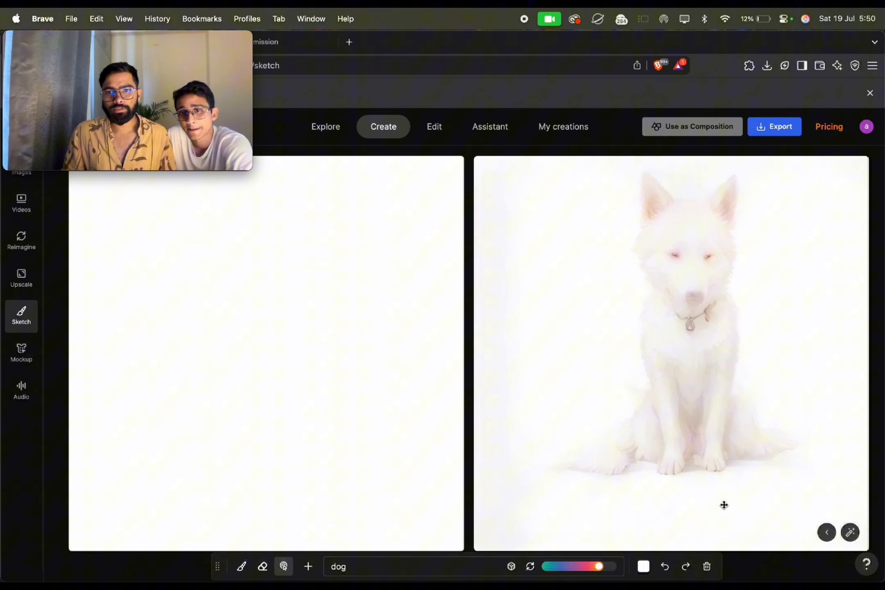
- Try to enlarge and reposition the baby image on the sketch canvas, then deselect it
drag(368, 453, 400, 502)
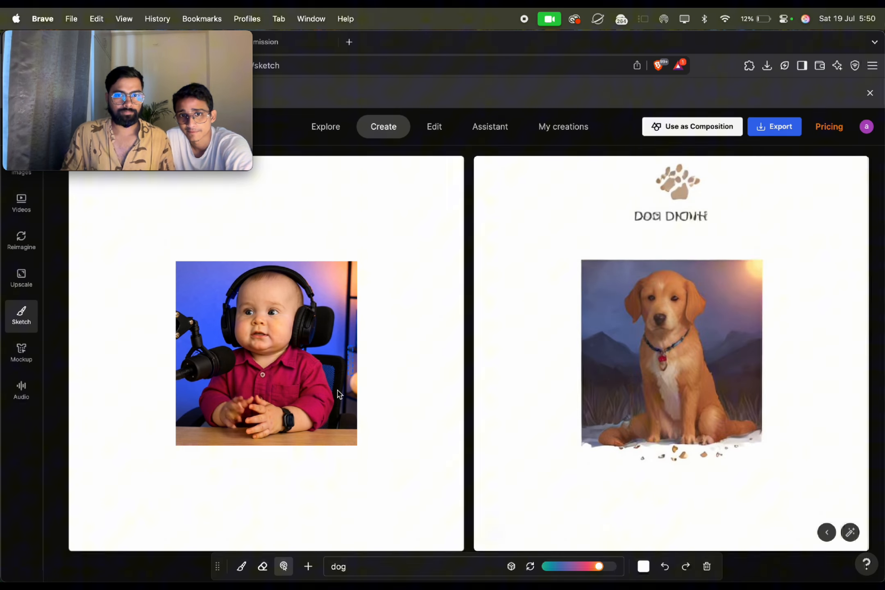
click(349, 357)
click(366, 457)
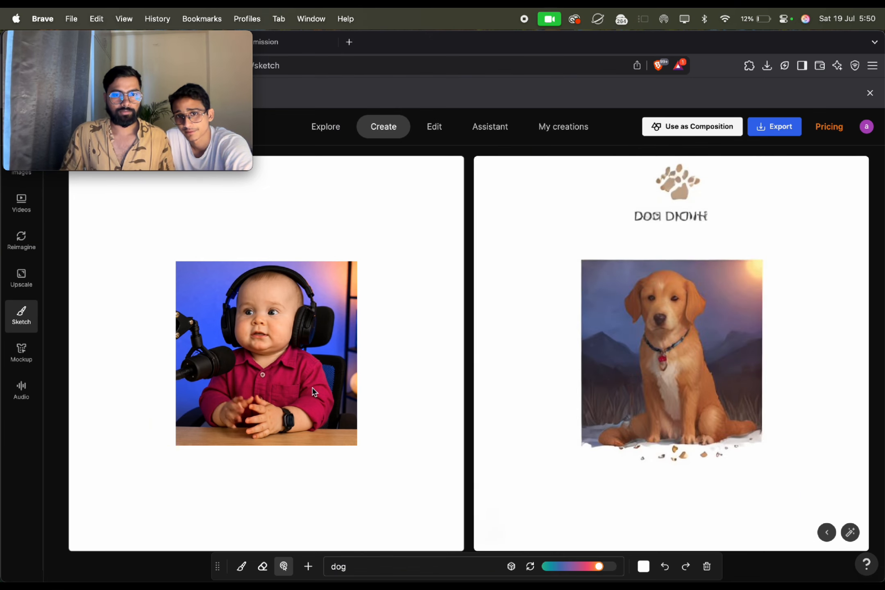
click(301, 327)
drag(264, 311, 209, 269)
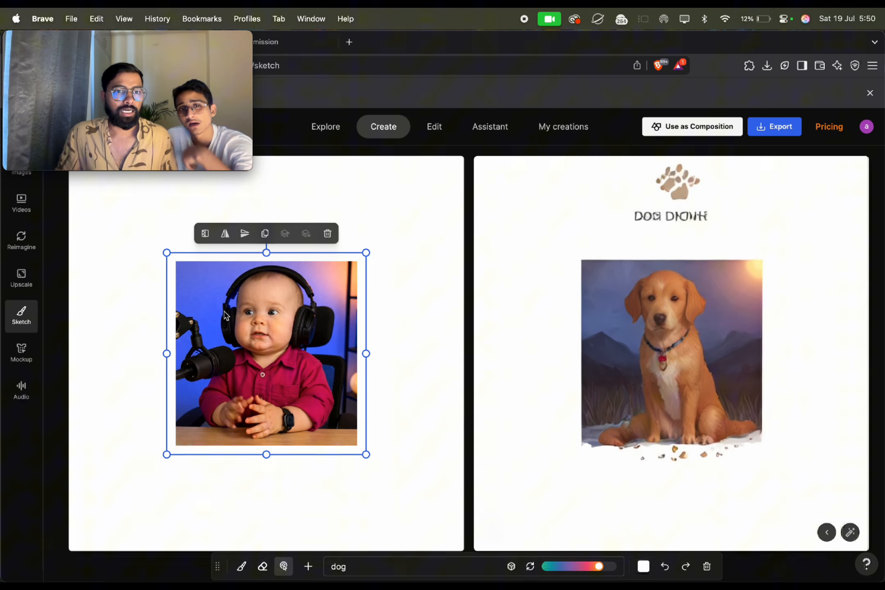
click(169, 359)
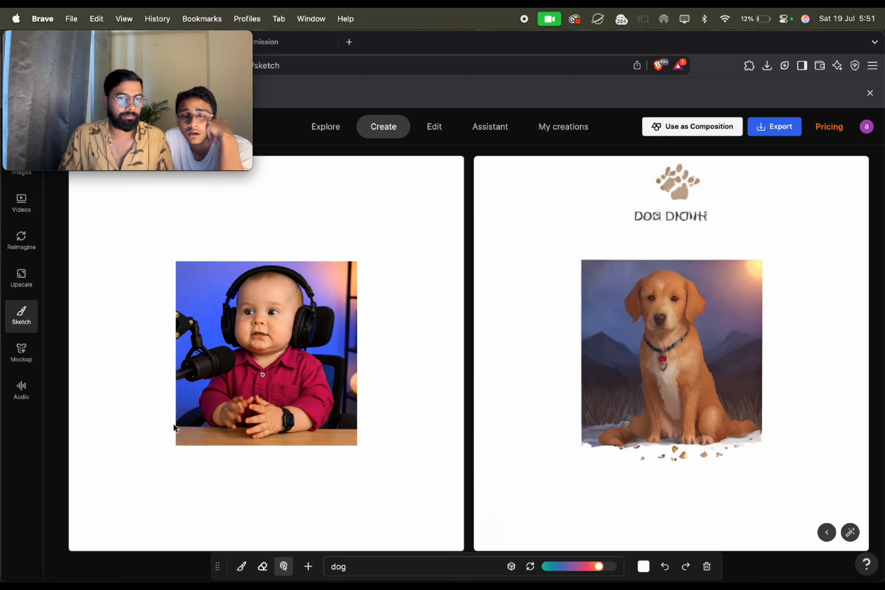
- Paint the lower third of the canvas dark blue beneath the baby image, enlarging the brush to its maximum size
click(241, 566)
click(248, 567)
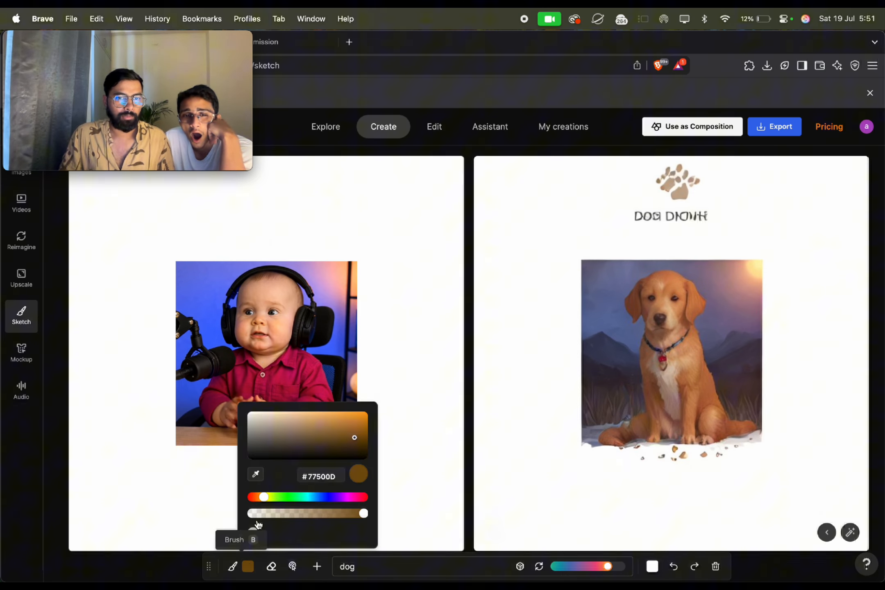
click(317, 497)
drag(342, 433, 347, 431)
drag(106, 456, 146, 462)
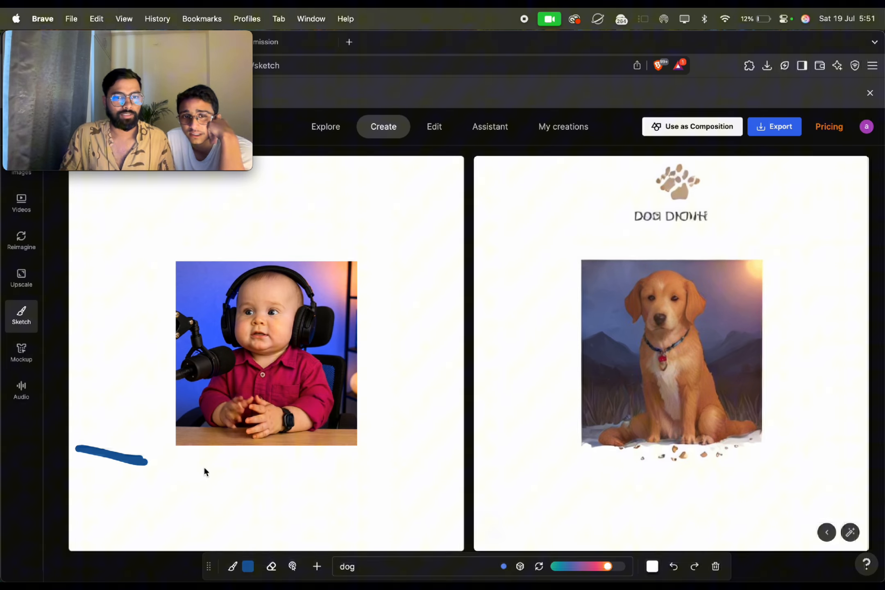
click(232, 568)
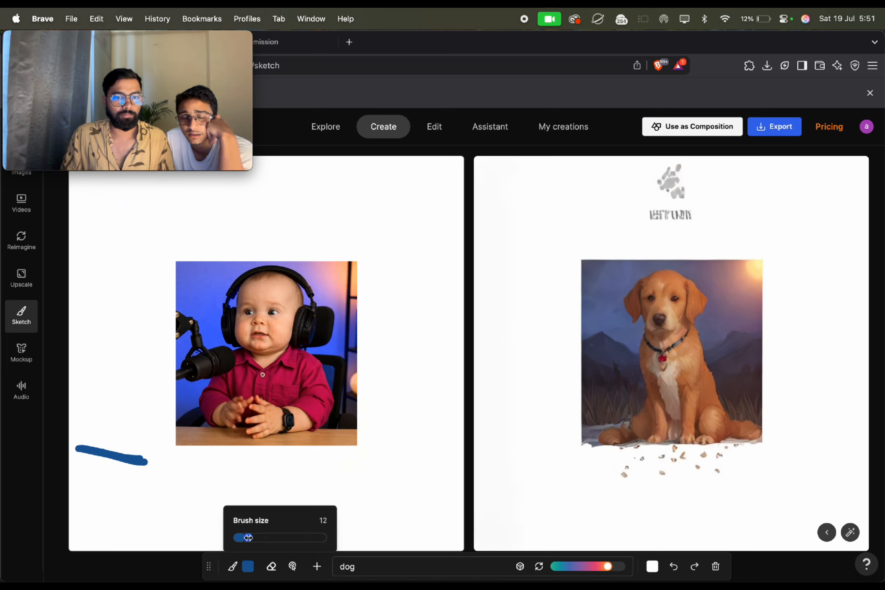
drag(246, 537, 352, 542)
mouse_move(123, 455)
mouse_down()
mouse_move(241, 459)
mouse_move(171, 474)
mouse_move(462, 483)
mouse_move(439, 529)
mouse_move(87, 509)
mouse_move(198, 540)
mouse_up()
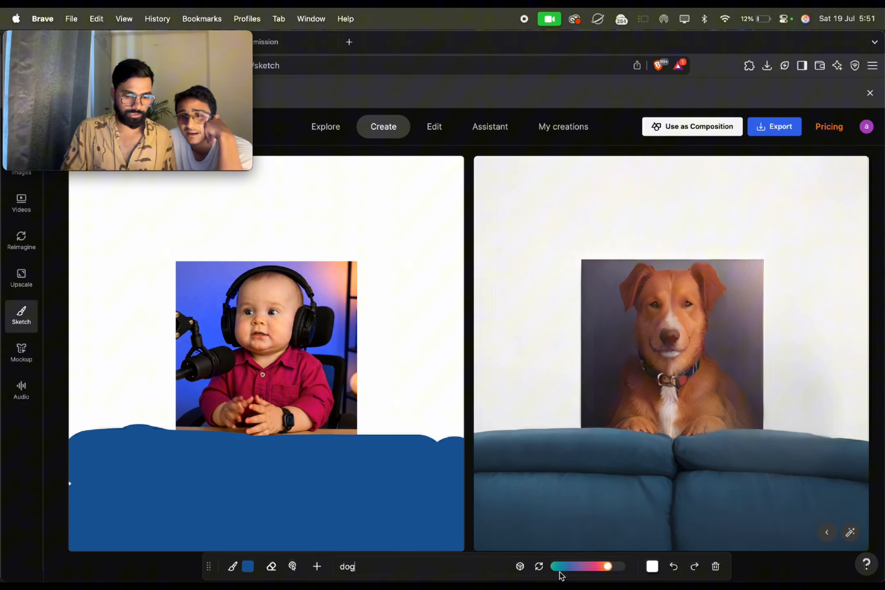
- Extend the sketch prompt so it reads "dog, water, podcast, mic"
text(,)
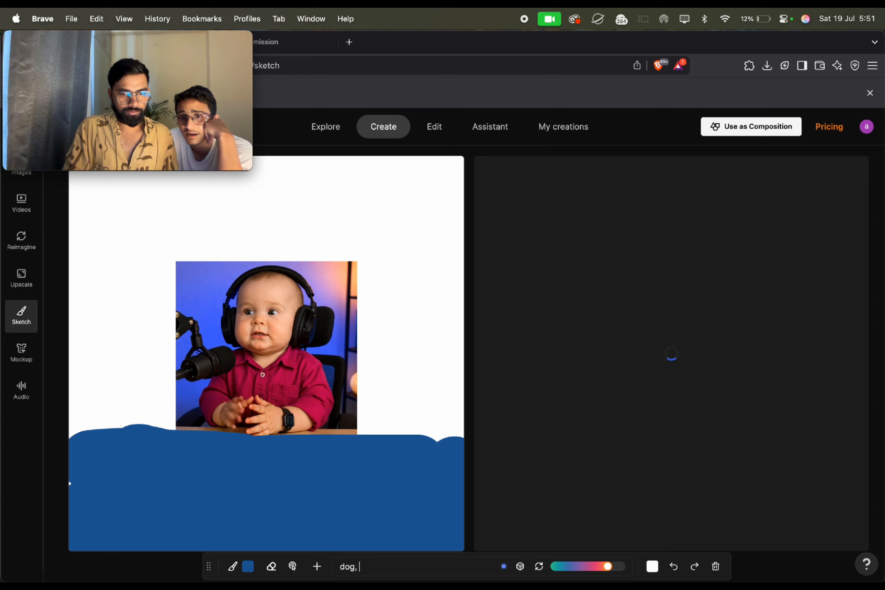
text( water)
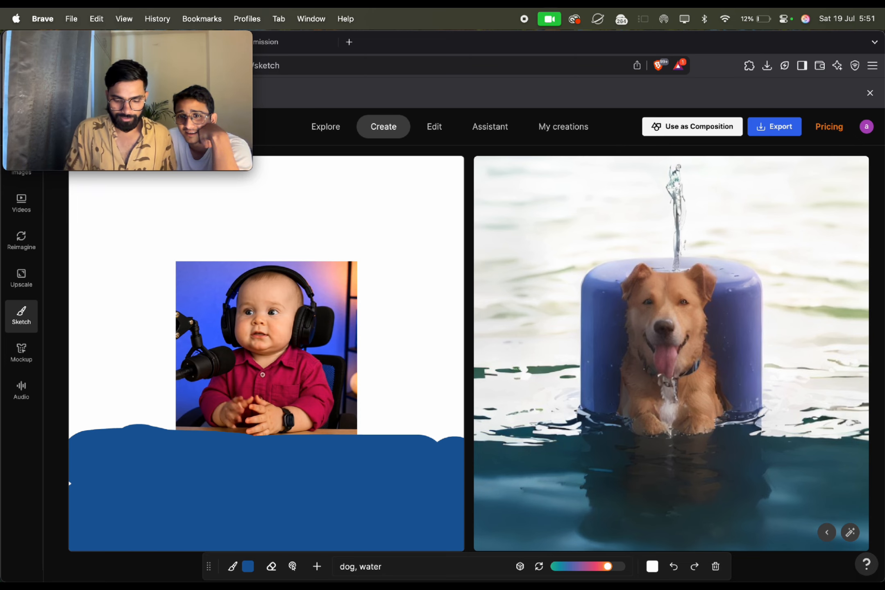
text(, )
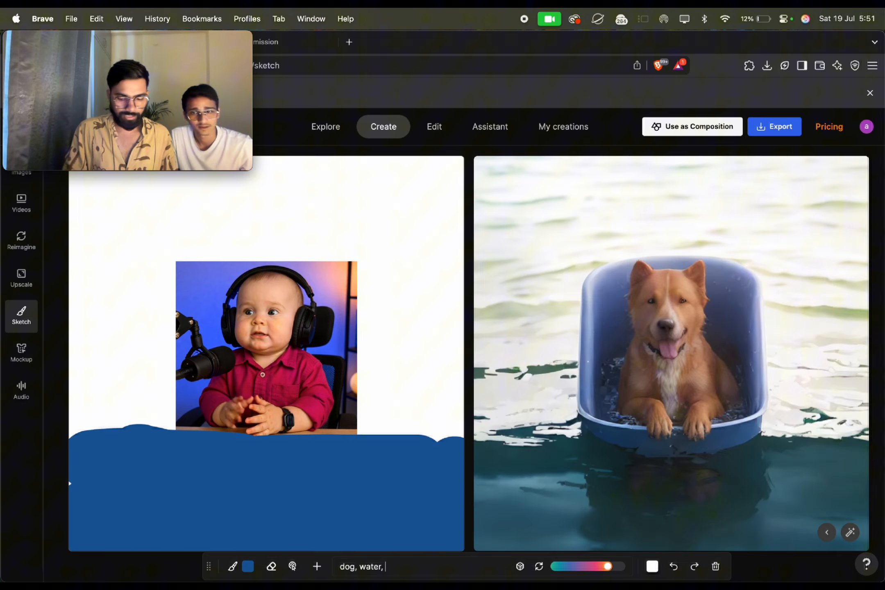
text(podcast)
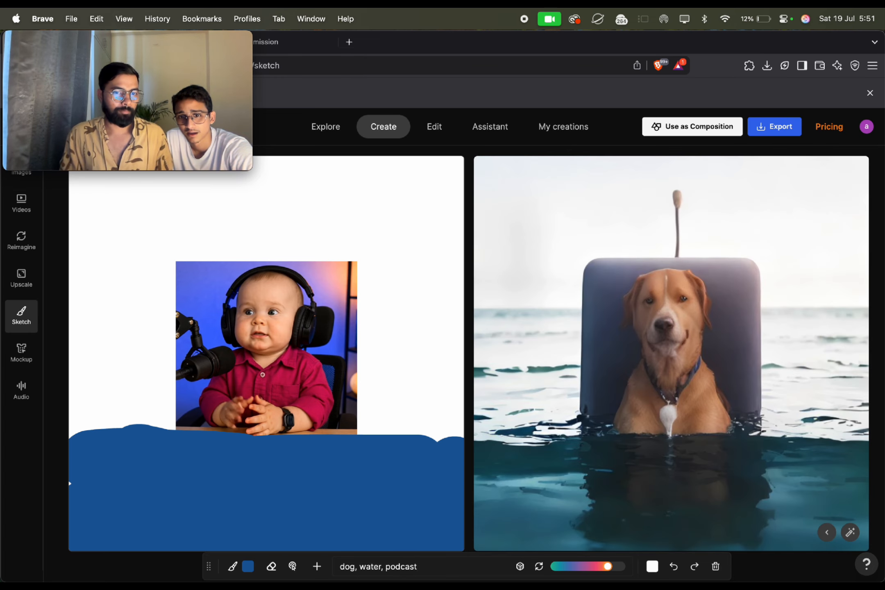
text(, mic)
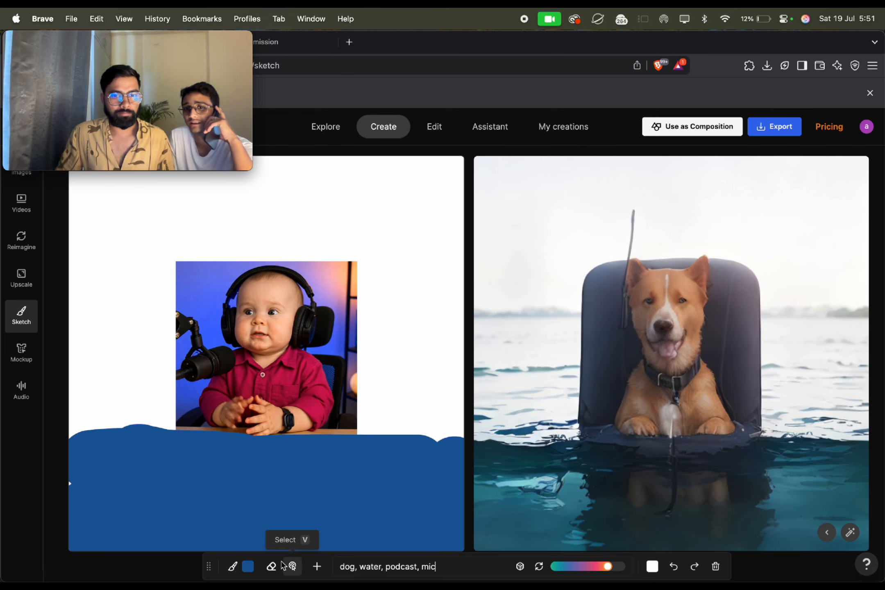
- Switch the brush colour to near-black and try painting a thick microphone arm beside the baby image, undoing unwanted strokes
click(251, 564)
drag(273, 447, 306, 452)
mouse_move(89, 389)
mouse_down()
mouse_move(123, 393)
mouse_move(136, 379)
mouse_up()
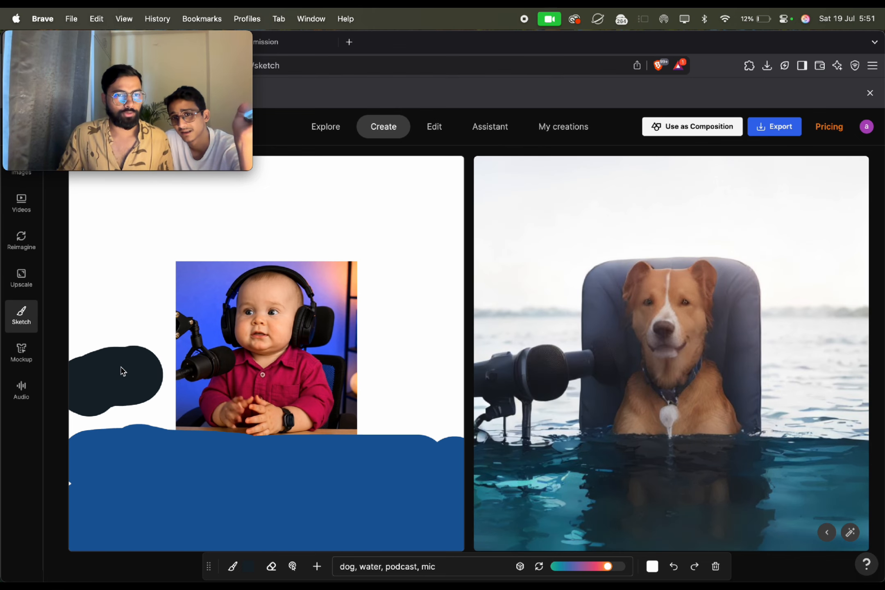
key(super+z)
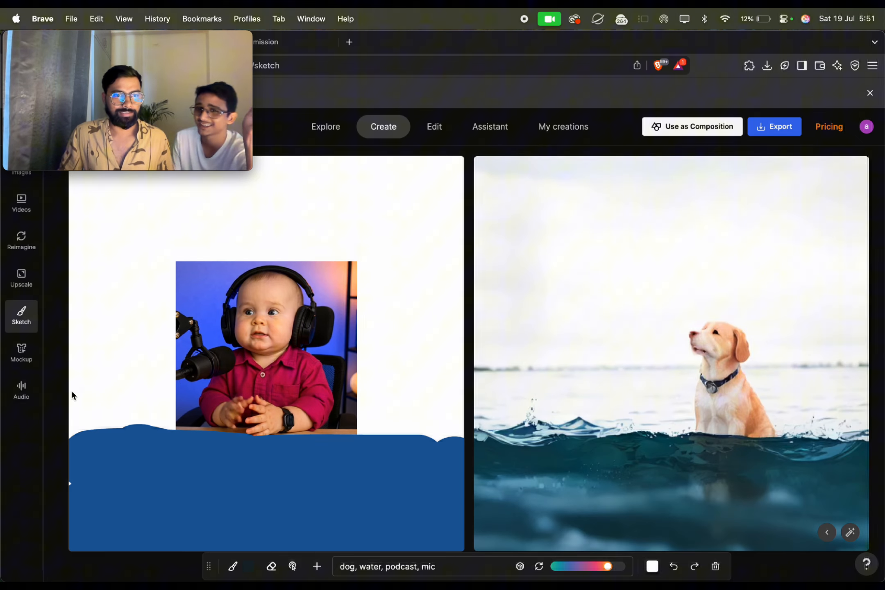
mouse_move(72, 390)
mouse_down()
mouse_move(137, 382)
mouse_move(178, 361)
mouse_move(79, 390)
mouse_up()
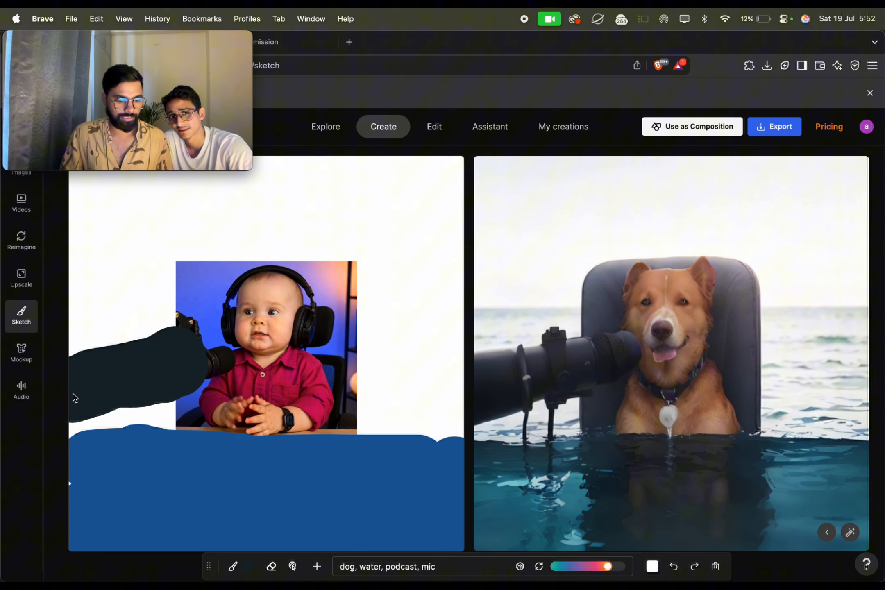
key(super+z)
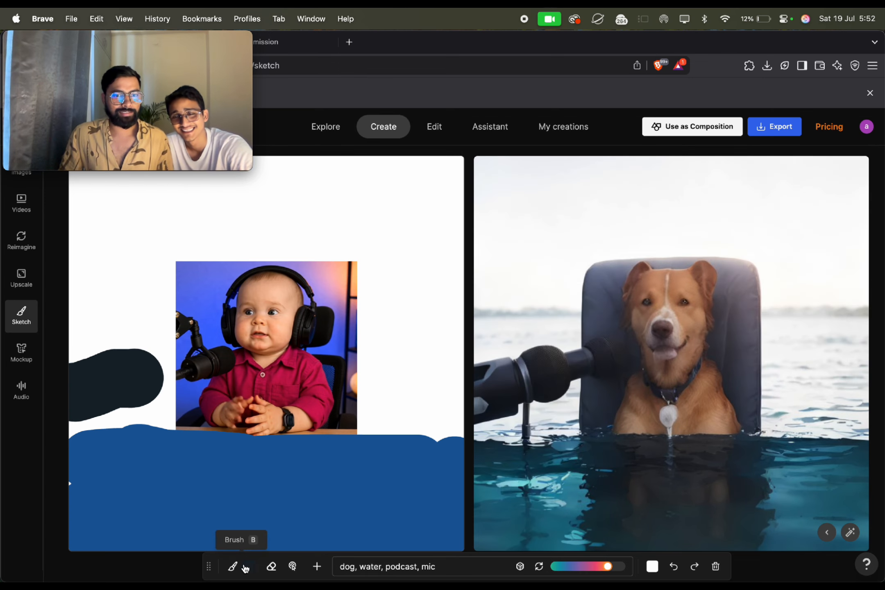
- Undo the thick arm and dark blue fill, and paint a thinner near-black microphone arm with a leg at brush size 38
click(233, 567)
click(269, 540)
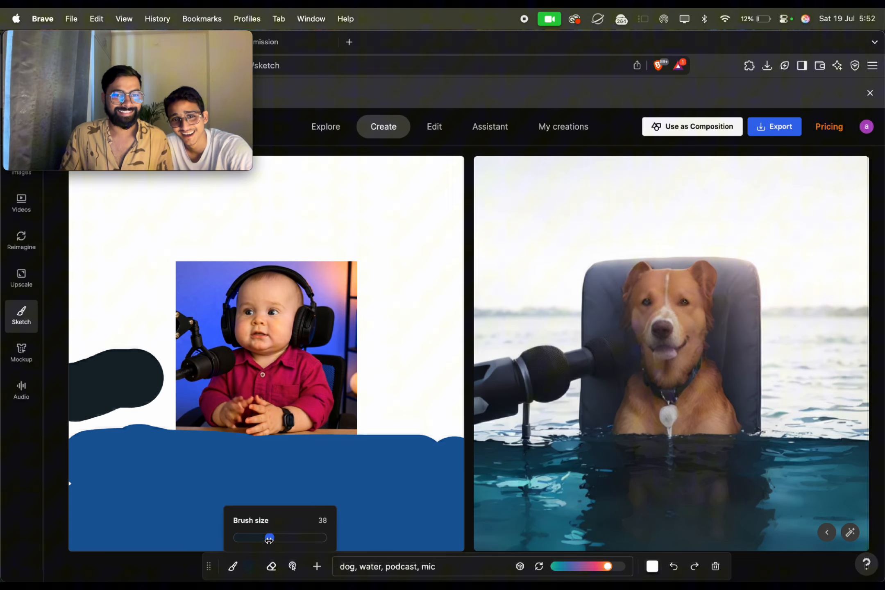
key(super+z)
key(super+z)
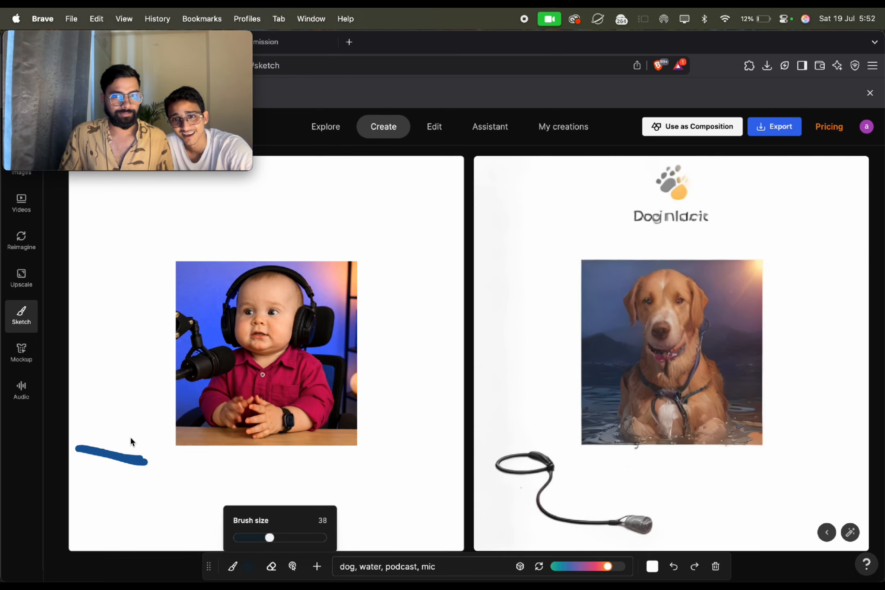
mouse_move(94, 466)
mouse_down()
mouse_move(74, 403)
mouse_move(189, 378)
mouse_up()
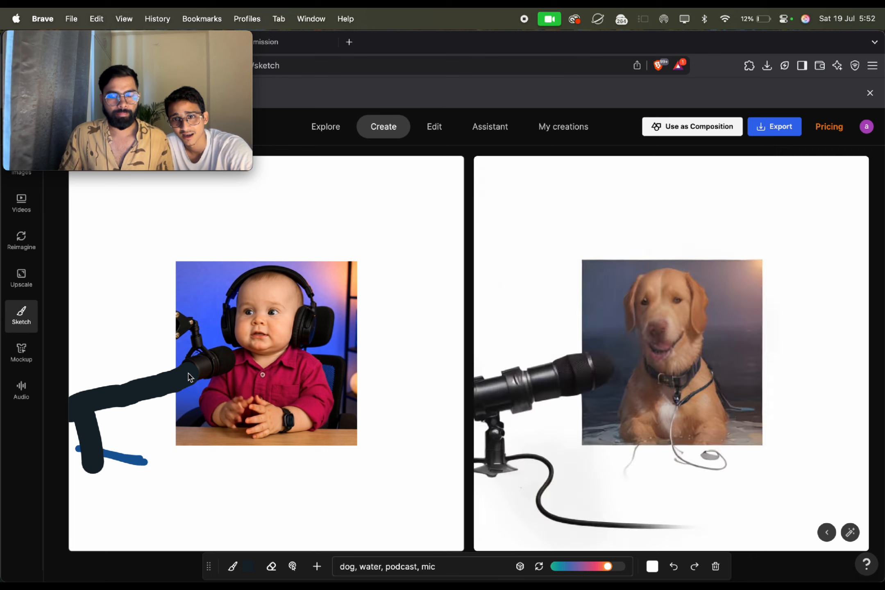
- Paint the canvas area beneath the baby image and microphone leg solid blue with colour #0F7EE6, filling the leftover gaps
click(248, 568)
click(361, 416)
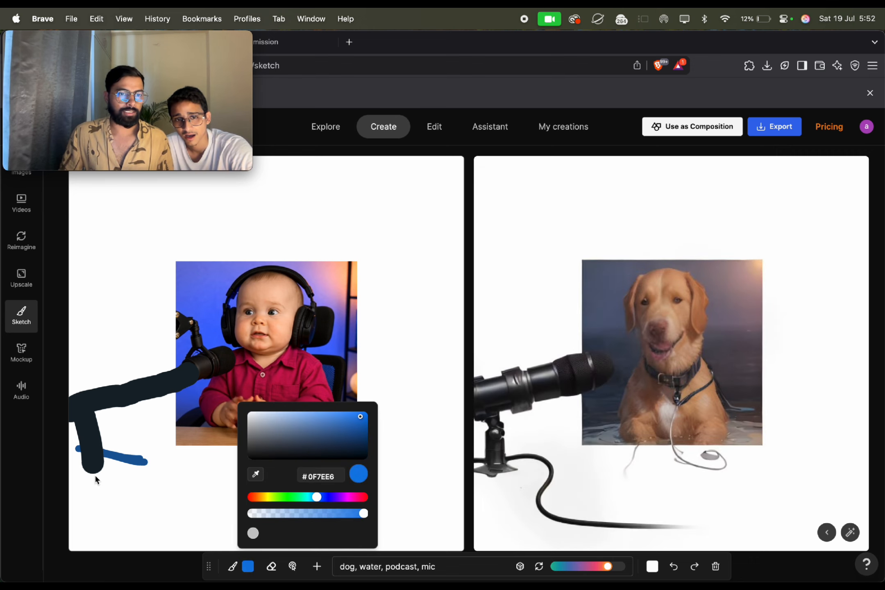
mouse_move(94, 484)
mouse_down()
mouse_move(168, 479)
mouse_move(236, 459)
mouse_up()
mouse_move(442, 460)
mouse_down()
mouse_move(104, 467)
mouse_move(230, 498)
mouse_move(99, 514)
mouse_move(466, 541)
mouse_move(127, 549)
mouse_up()
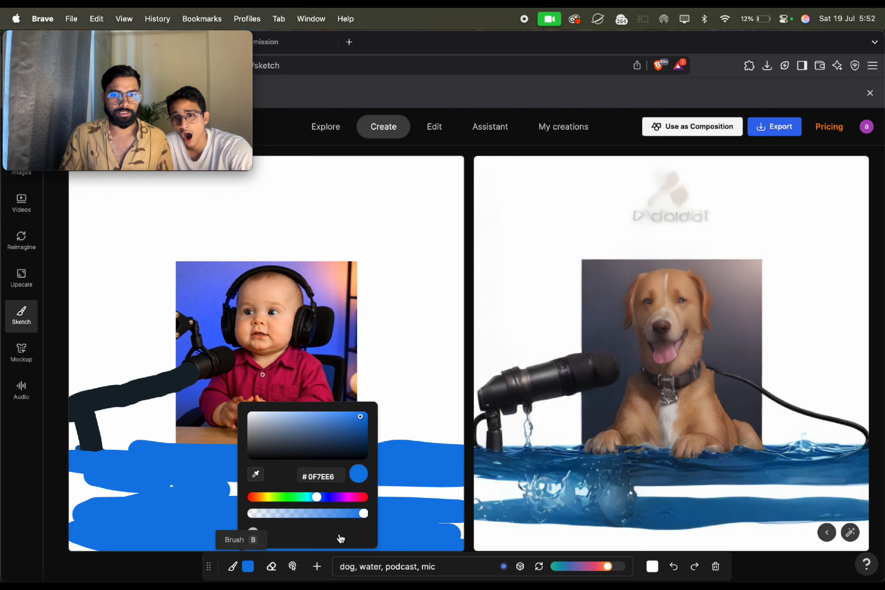
drag(311, 495, 122, 492)
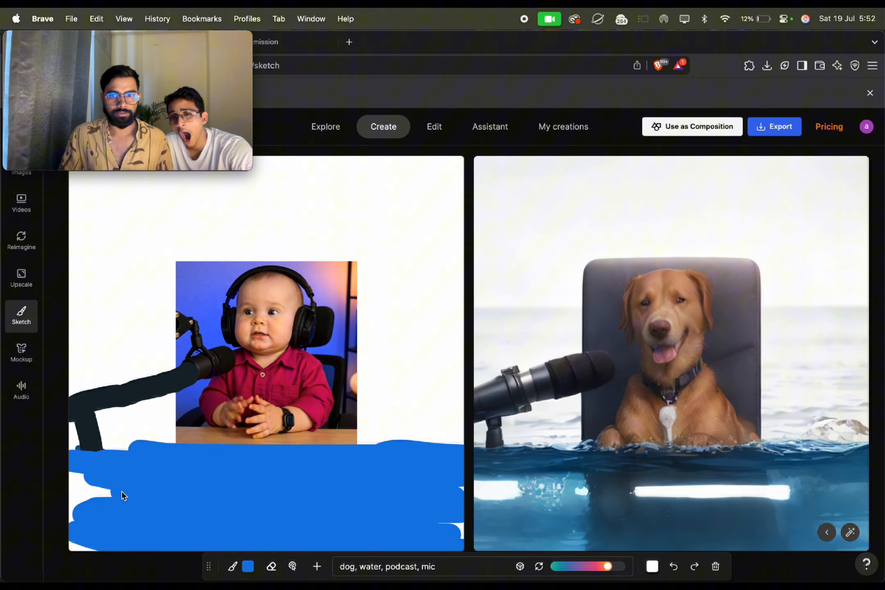
drag(461, 520, 437, 542)
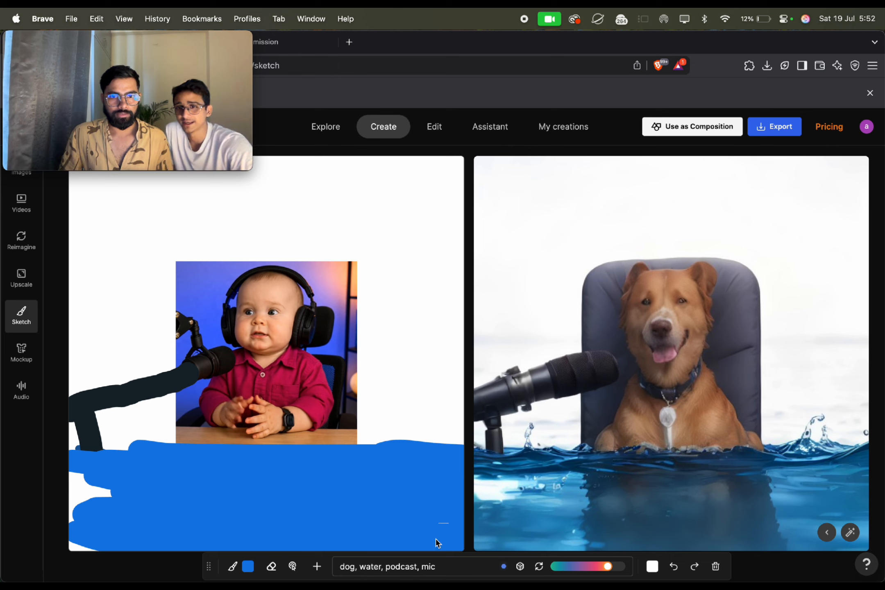
mouse_move(118, 470)
mouse_down()
mouse_move(60, 478)
mouse_move(90, 521)
mouse_move(118, 500)
mouse_up()
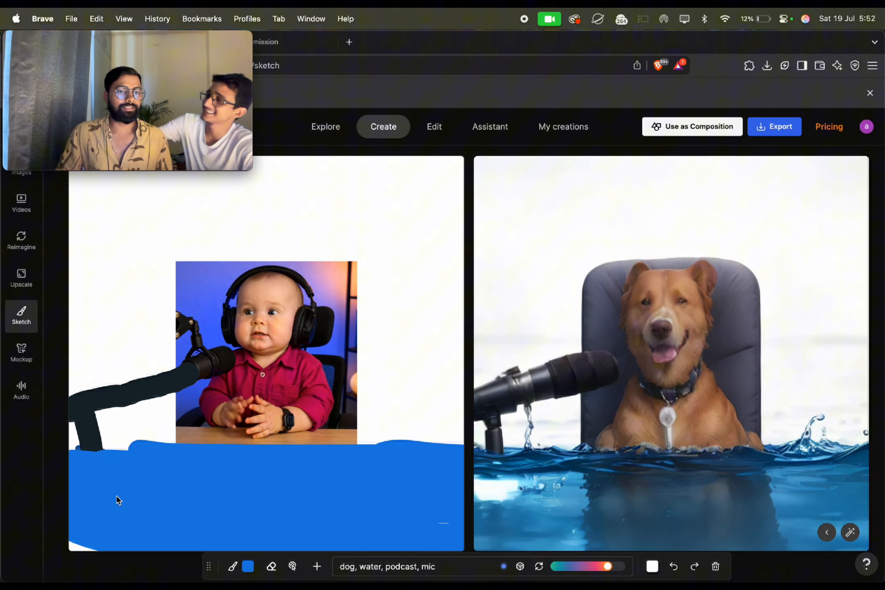
drag(75, 537, 99, 551)
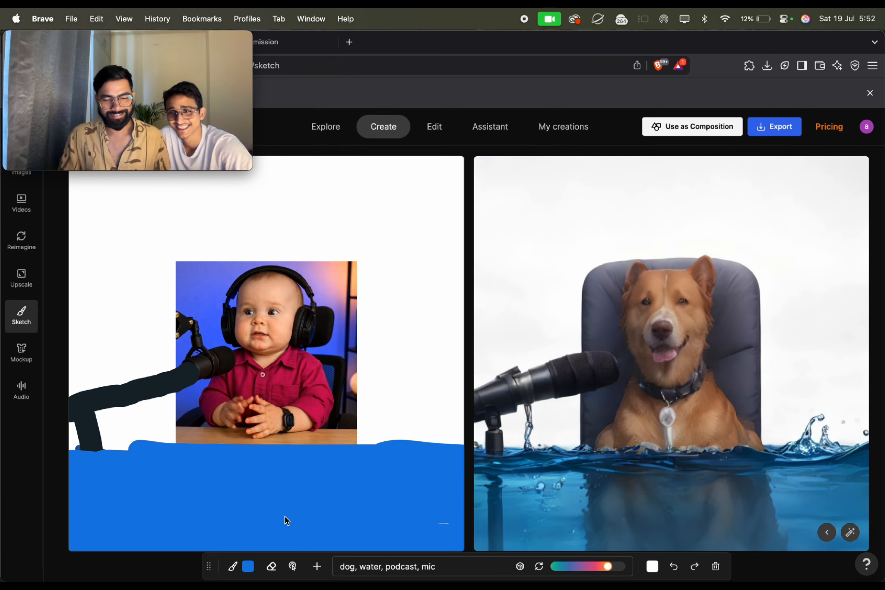
drag(84, 443, 160, 451)
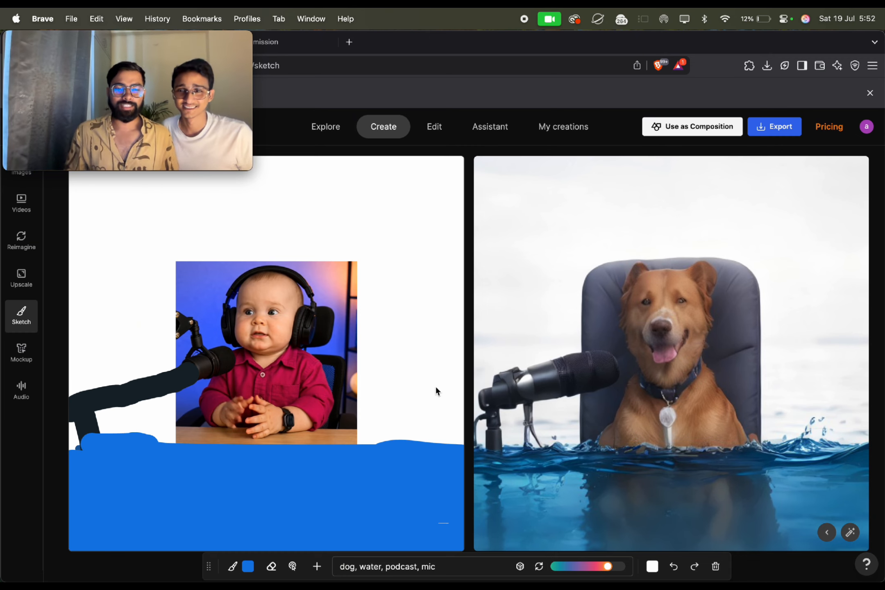
- Append "white t-shirt" to the sketch prompt after "mic"
click(452, 572)
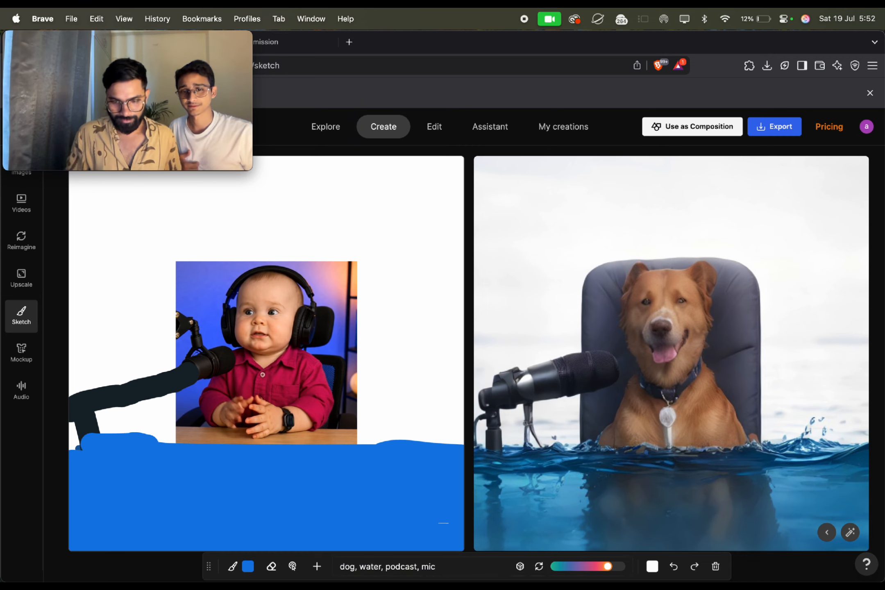
text(, )
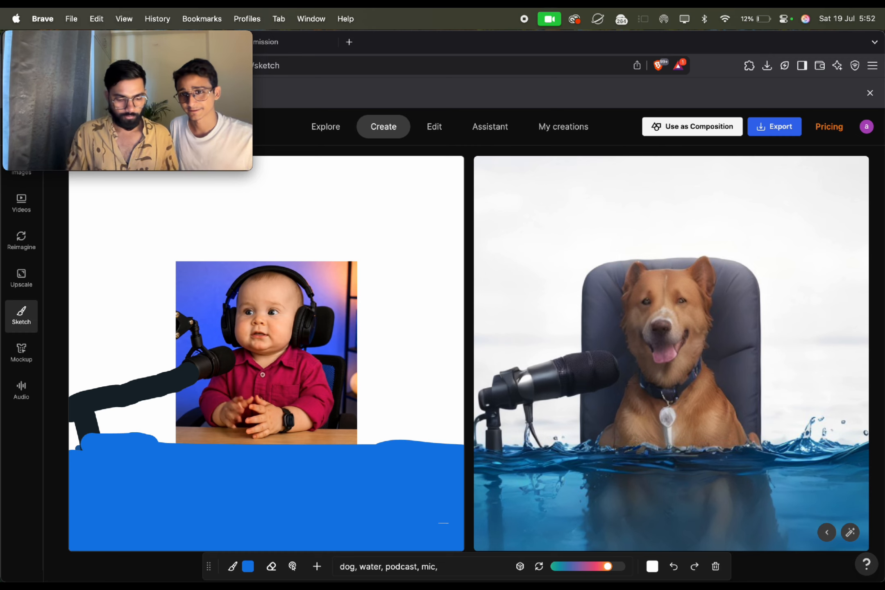
text(white t)
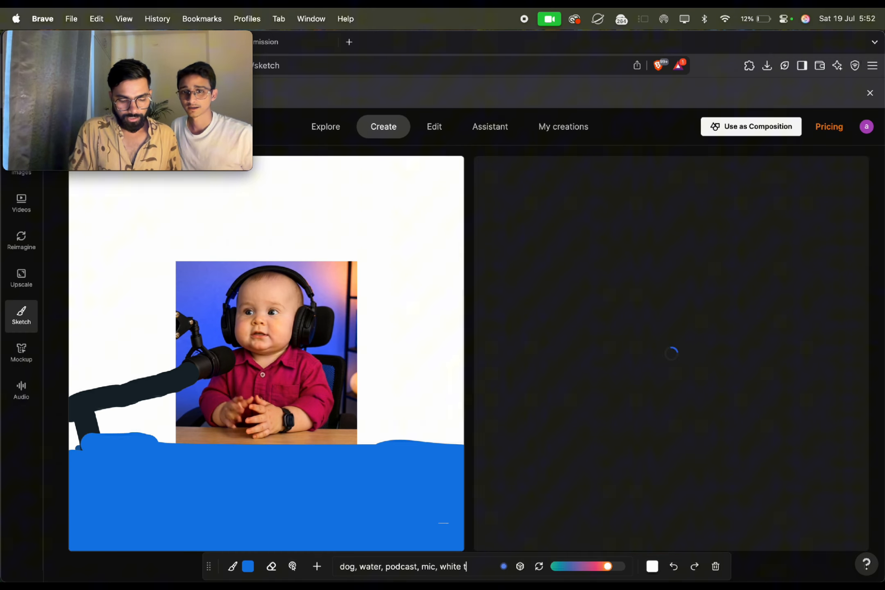
text(shirt)
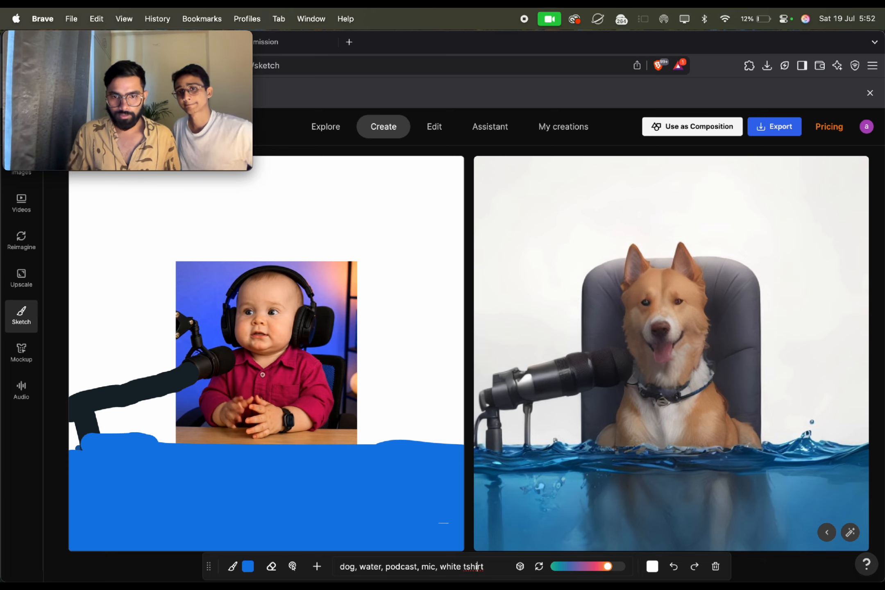
click(467, 566)
text(-)
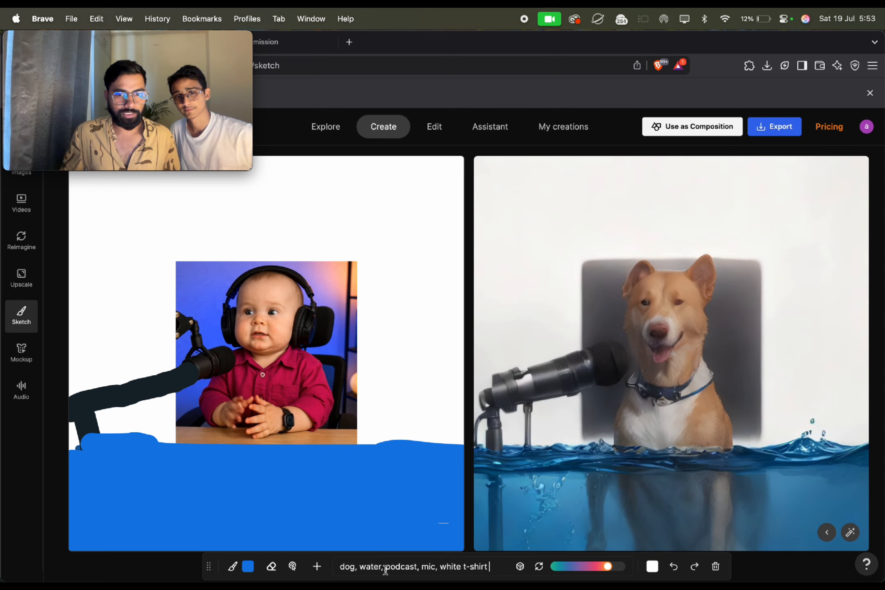
- Insert "dog wearing" before "white t-shirt" in the sketch prompt
mouse_move(512, 558)
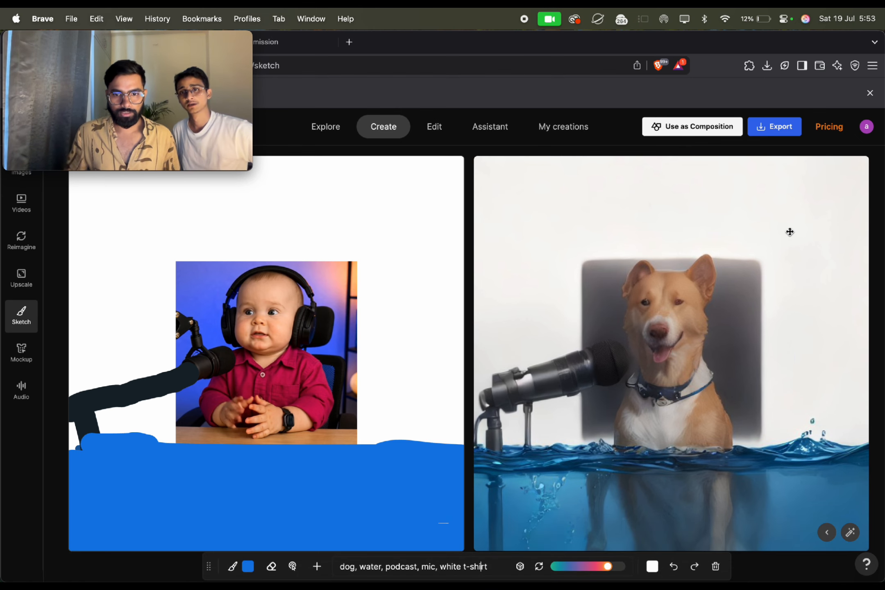
key(Left)
key(Left)
key(Left)
key(Left)
key(Left)
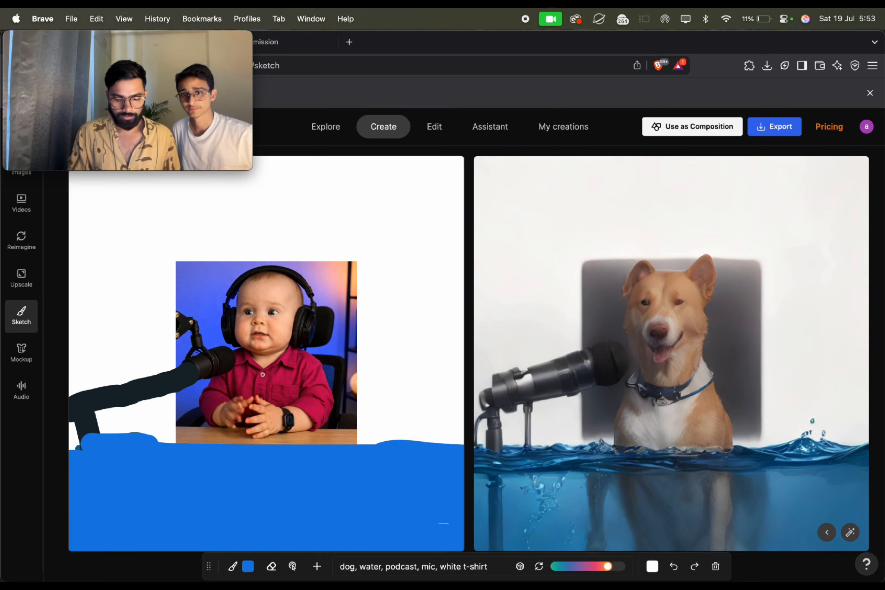
text(dog wear)
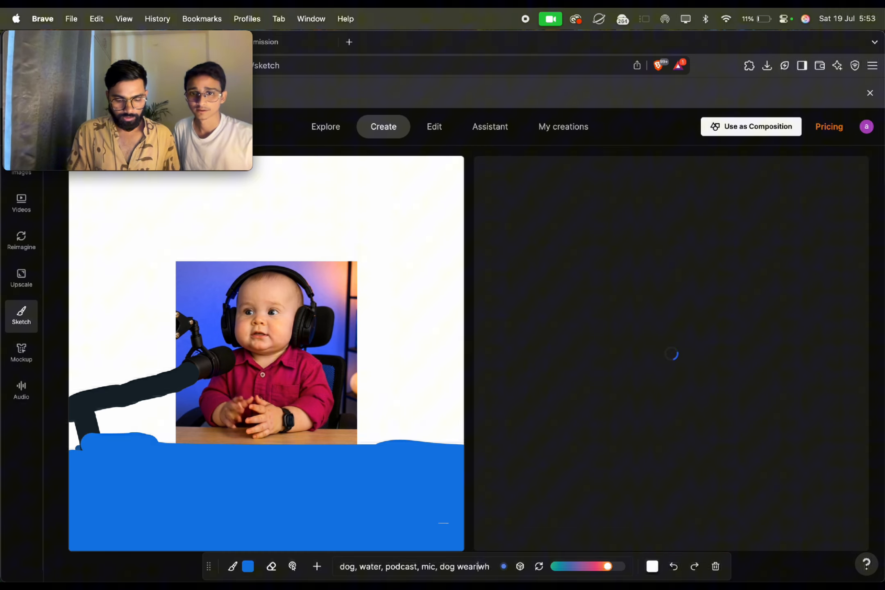
text(ing)
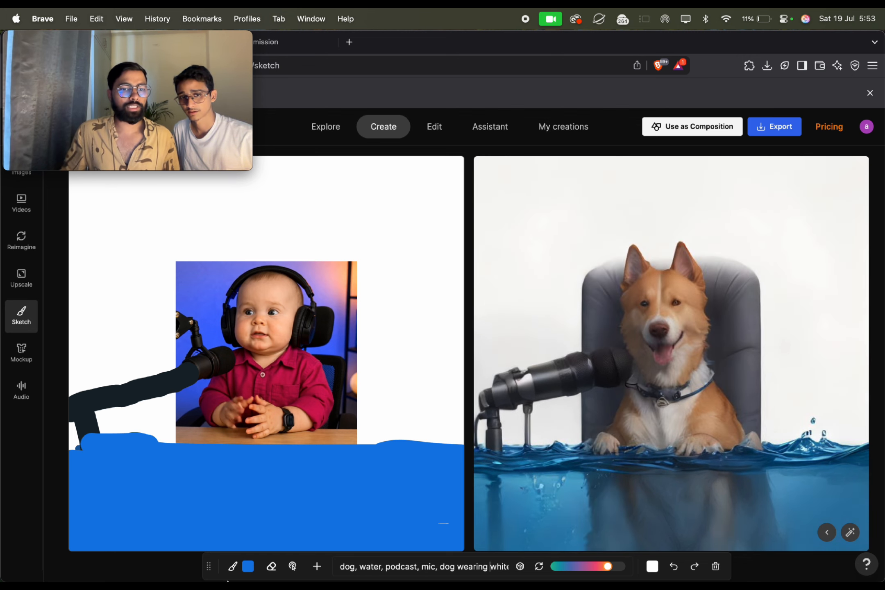
- Paint over the baby's red shirt in white, #FFFFFF, covering the chest, shoulders and sleeves
click(248, 566)
click(247, 411)
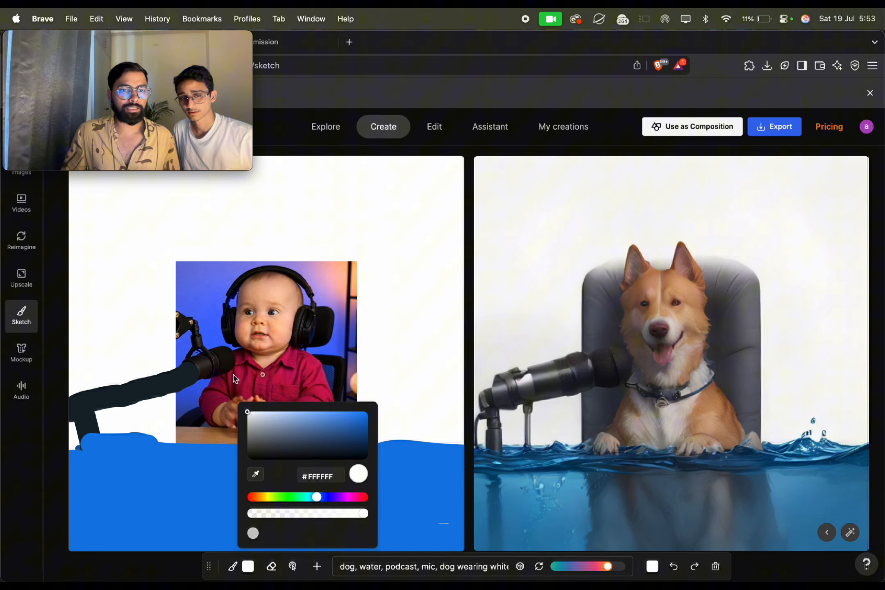
mouse_move(233, 378)
mouse_down()
mouse_move(246, 360)
mouse_move(307, 369)
mouse_move(277, 397)
mouse_move(292, 394)
mouse_move(213, 400)
mouse_move(199, 410)
mouse_move(262, 394)
mouse_up()
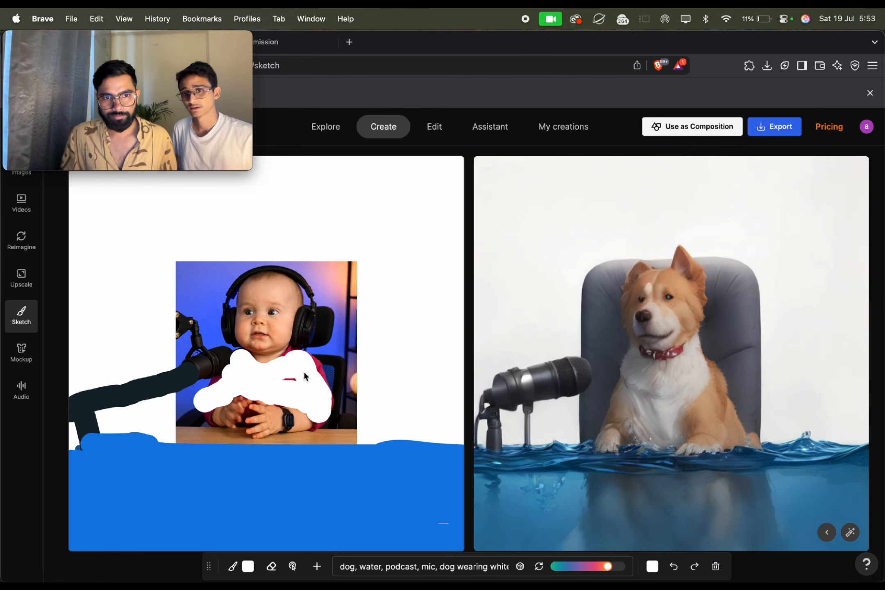
mouse_move(315, 368)
mouse_down()
mouse_move(333, 399)
mouse_move(322, 424)
mouse_up()
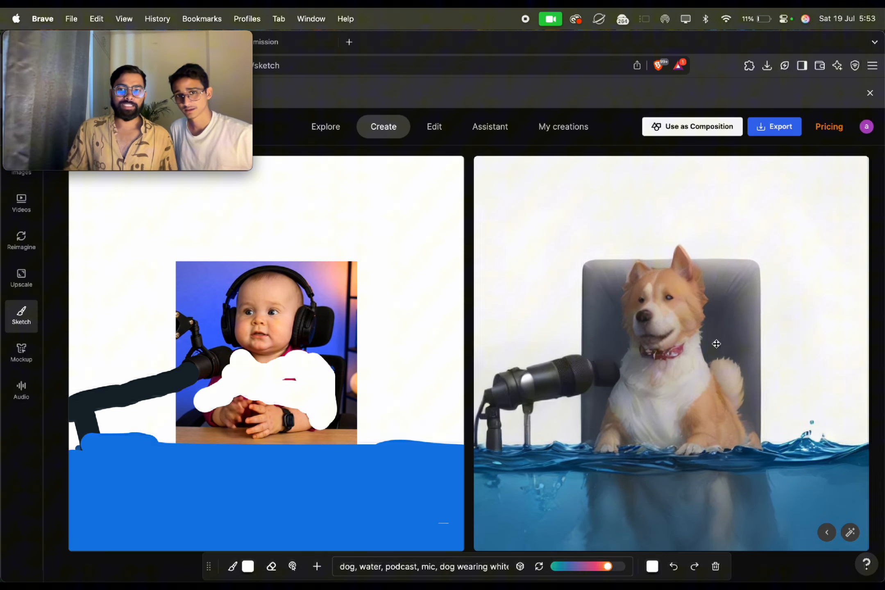
- Transfer the generated dog image onto the sketch canvas, apply the Subtle enhancement and check the end of the prompt
click(827, 533)
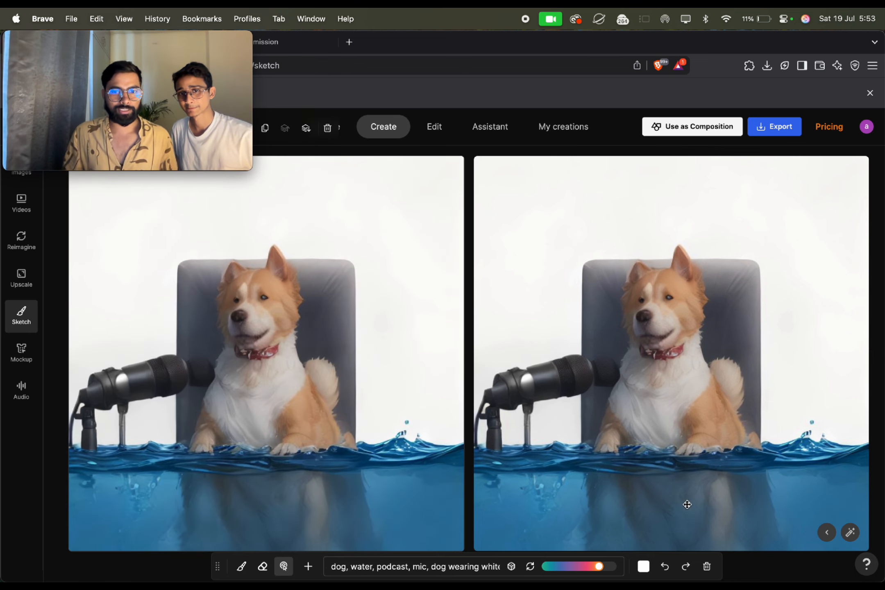
click(849, 539)
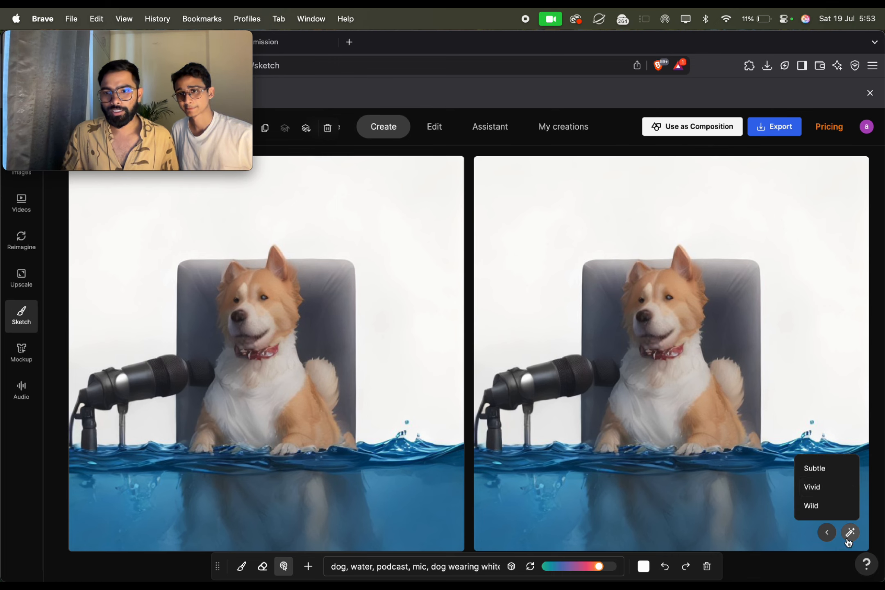
click(825, 478)
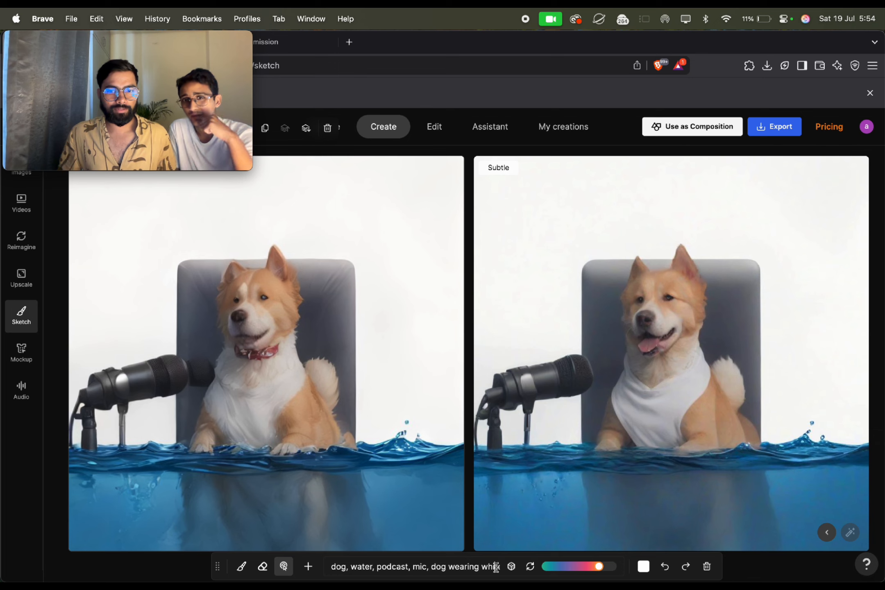
key(Down)
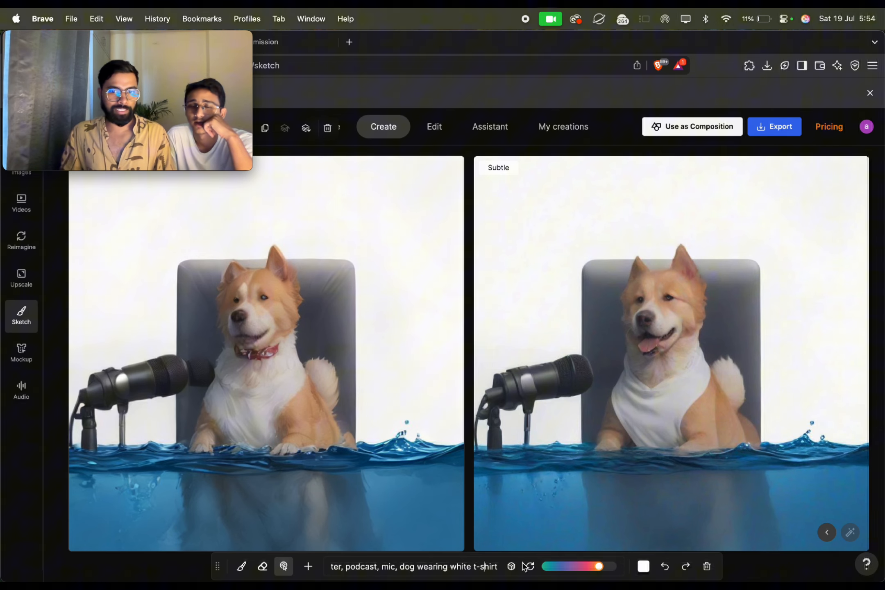
- Remove "dog wearing white t-shirt" from the end of the sketch prompt
mouse_move(507, 582)
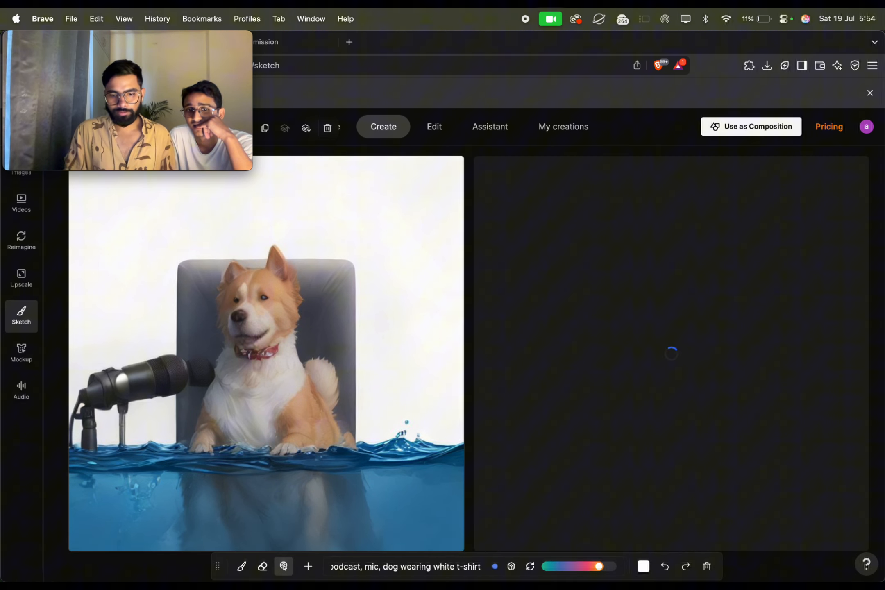
key(BackSpace)
key(BackSpace)
key(BackSpace)
key(BackSpace)
key(BackSpace)
key(BackSpace)
key(BackSpace)
key(BackSpace)
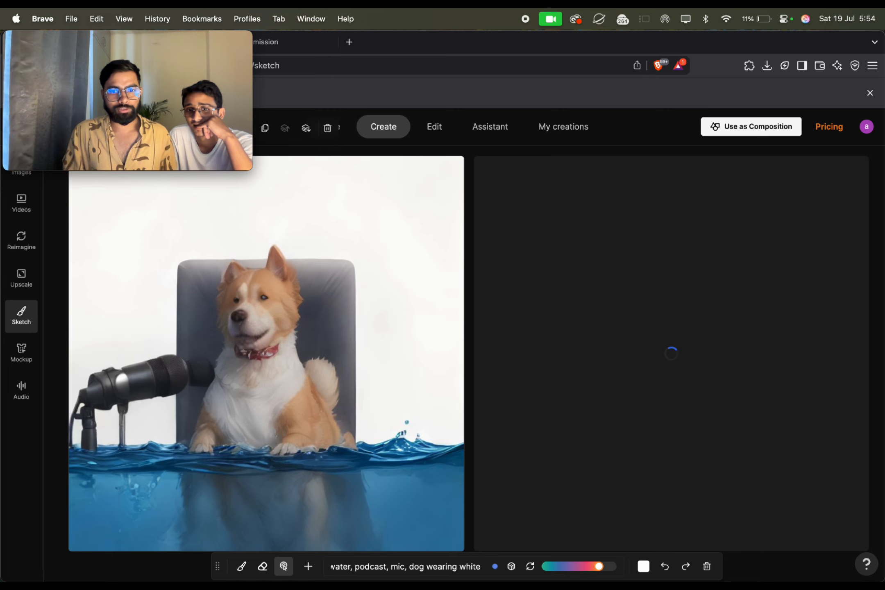
key(BackSpace)
key(BackSpace)
key(BackSpace)
key(BackSpace)
key(BackSpace)
key(BackSpace)
key(BackSpace)
key(BackSpace)
key(BackSpace)
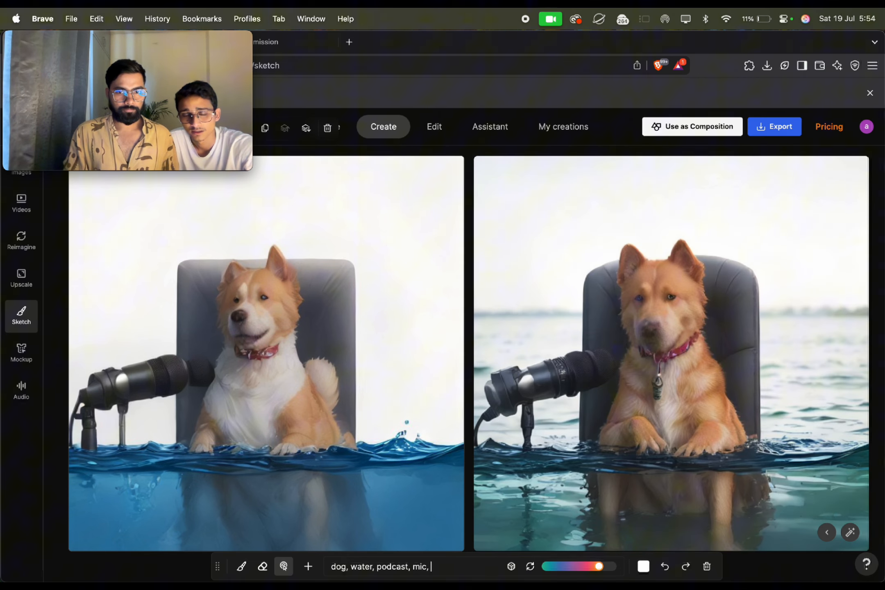
- Try adding "girl" after "mic" in the sketch prompt and replace that word with "female dog"
text(girl)
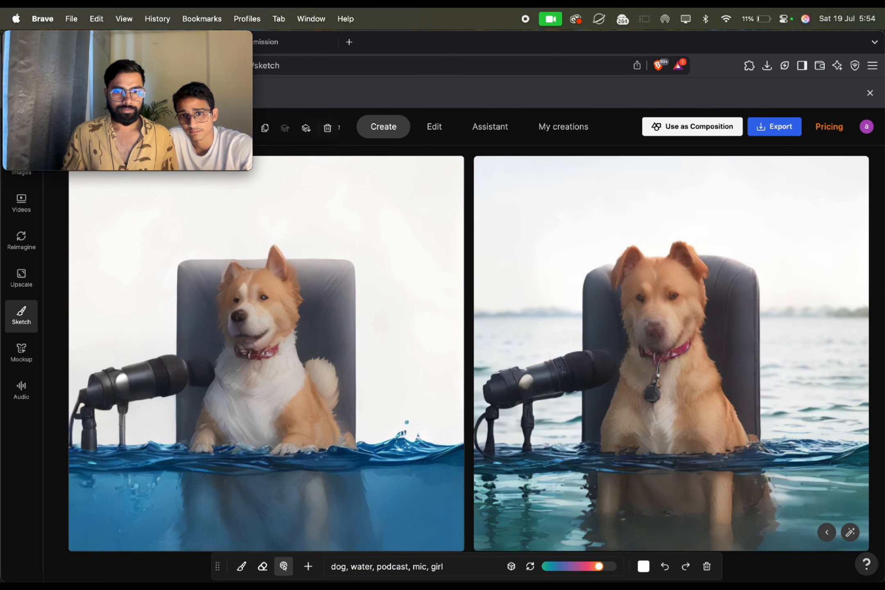
key(BackSpace)
key(BackSpace)
key(BackSpace)
key(BackSpace)
key(BackSpace)
text(fe)
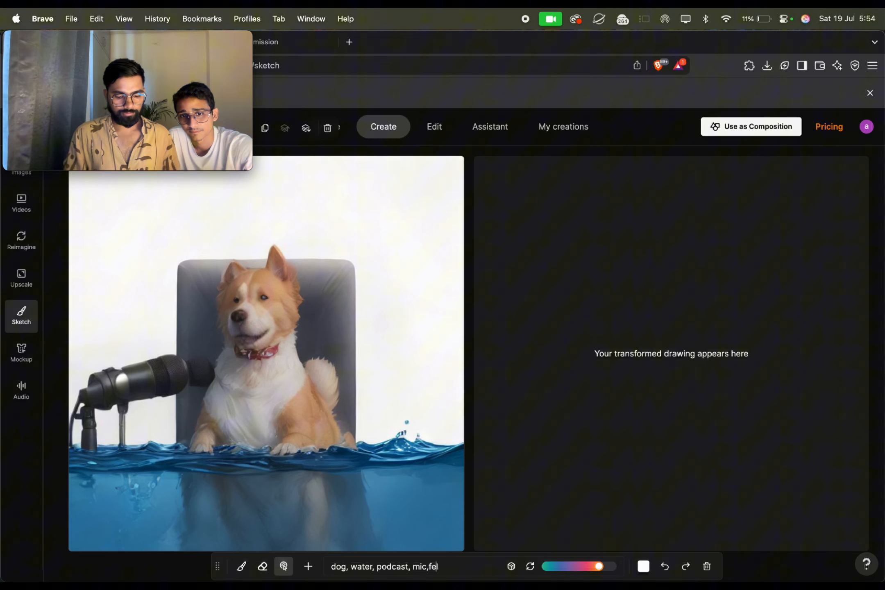
text(male dogl)
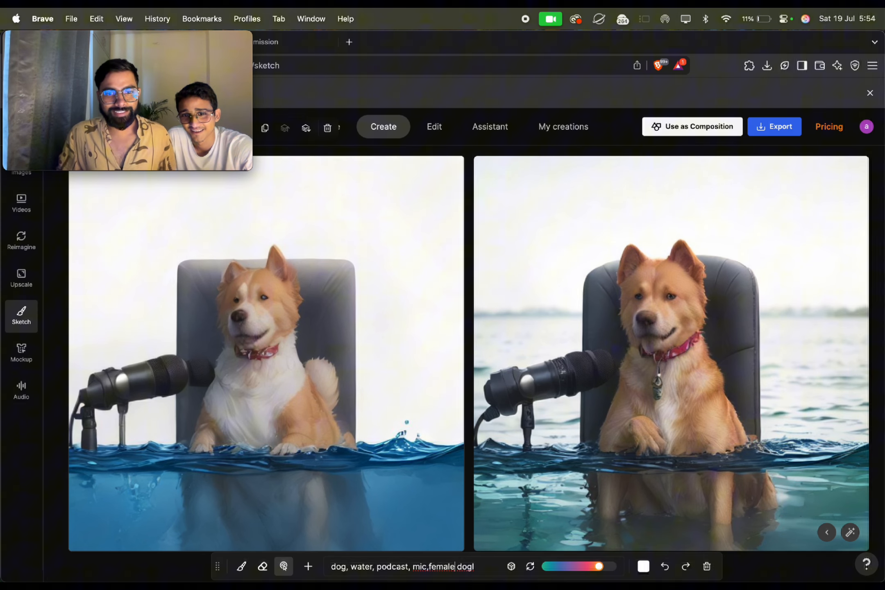
- Replace the female dog wording at the end of the sketch prompt with "paper boat"
click(429, 567)
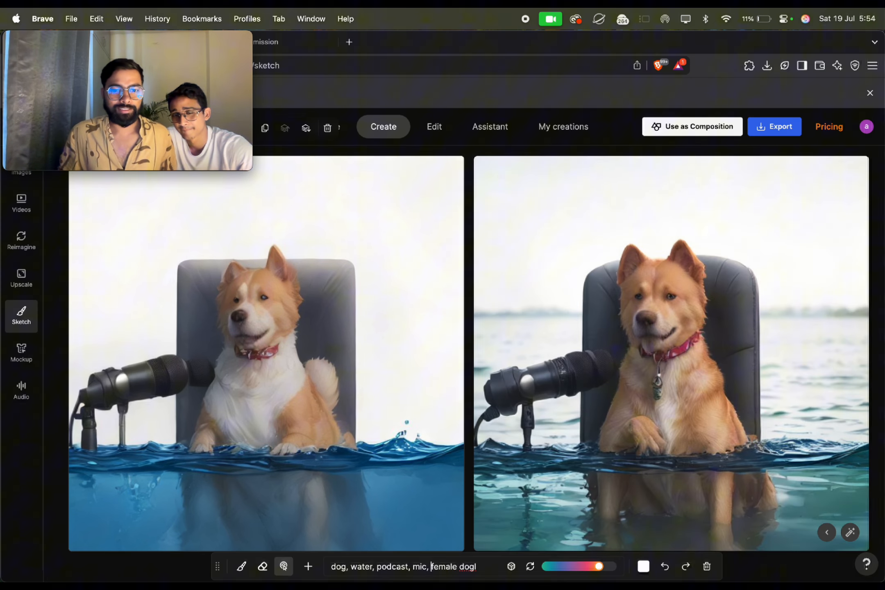
key(Delete)
key(Delete)
key(Delete)
key(Delete)
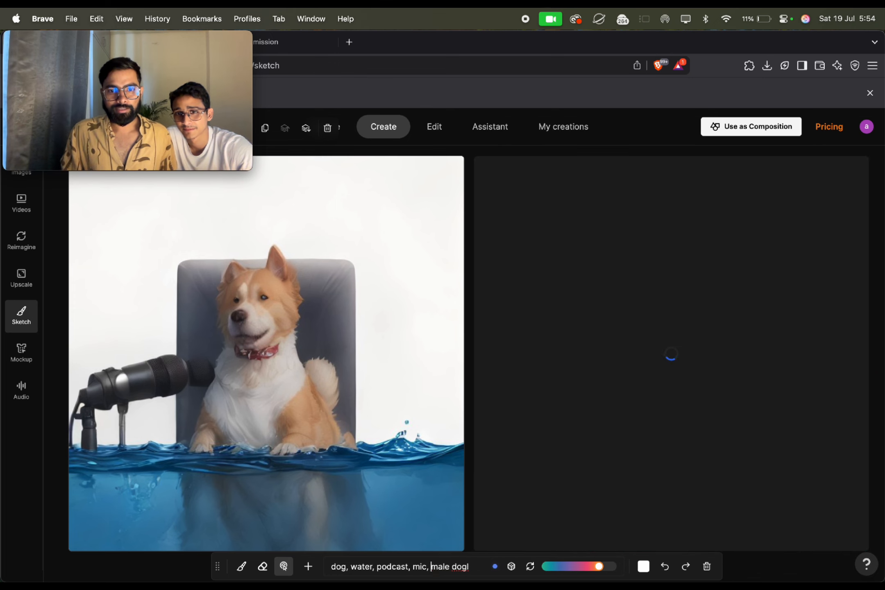
key(Delete)
key(Delete)
key(Delete)
key(Delete)
key(Delete)
key(Delete)
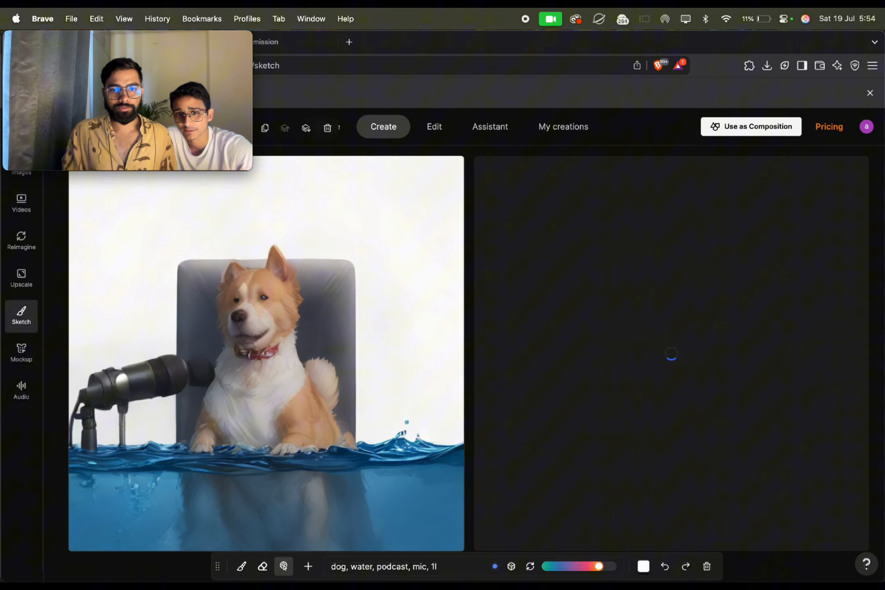
key(Delete)
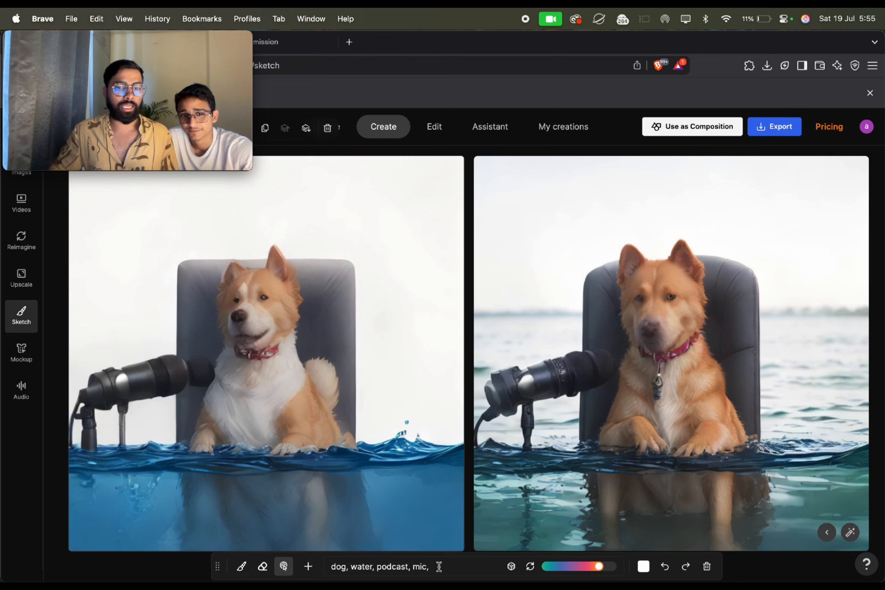
text(paper)
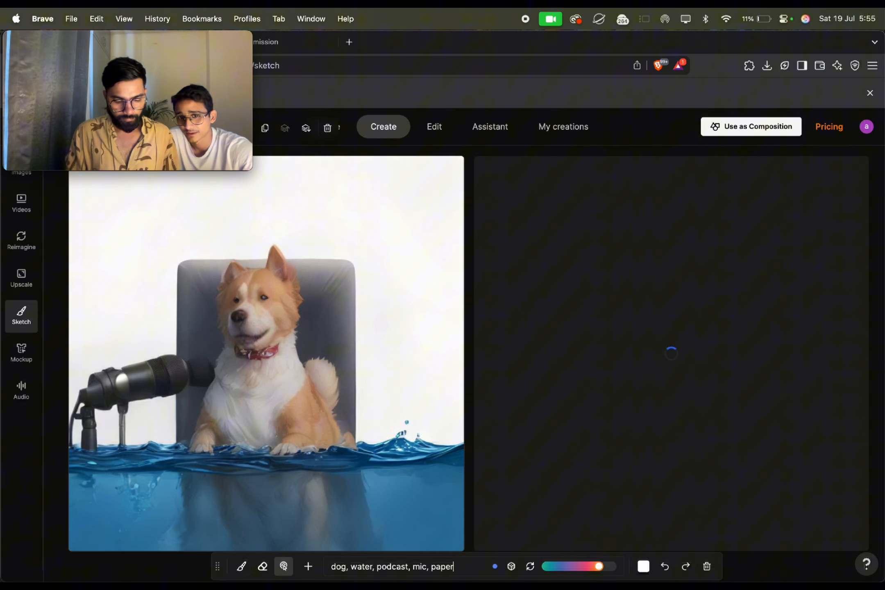
text( boat)
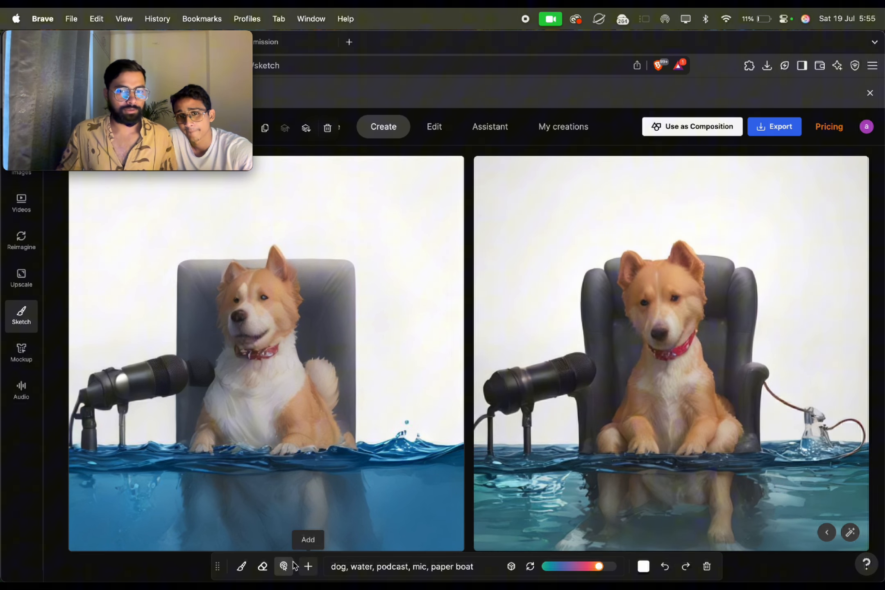
- Try painting a short white #FFFFFF shape on the water surface beside the dog and undo it
click(244, 568)
click(244, 568)
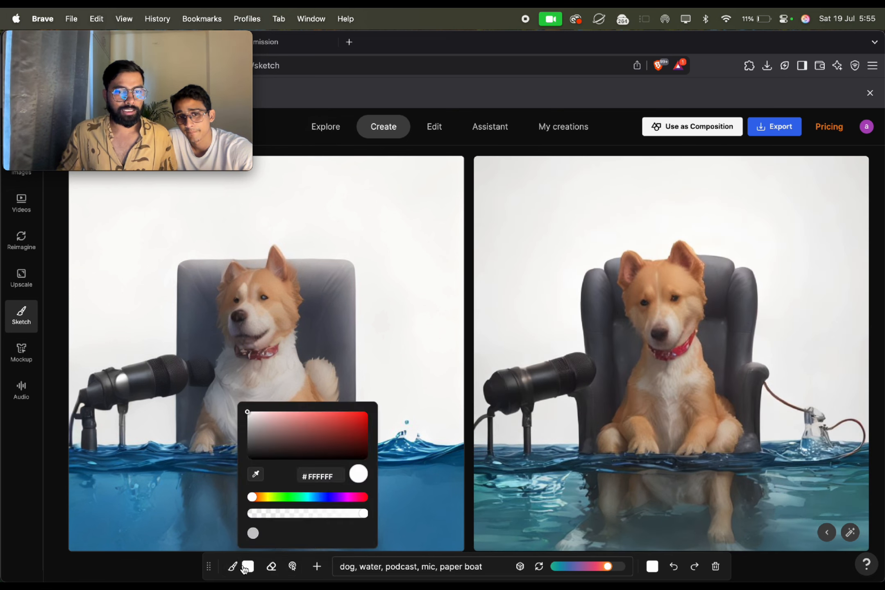
click(233, 568)
mouse_move(394, 458)
mouse_down()
mouse_move(435, 456)
mouse_move(390, 463)
mouse_up()
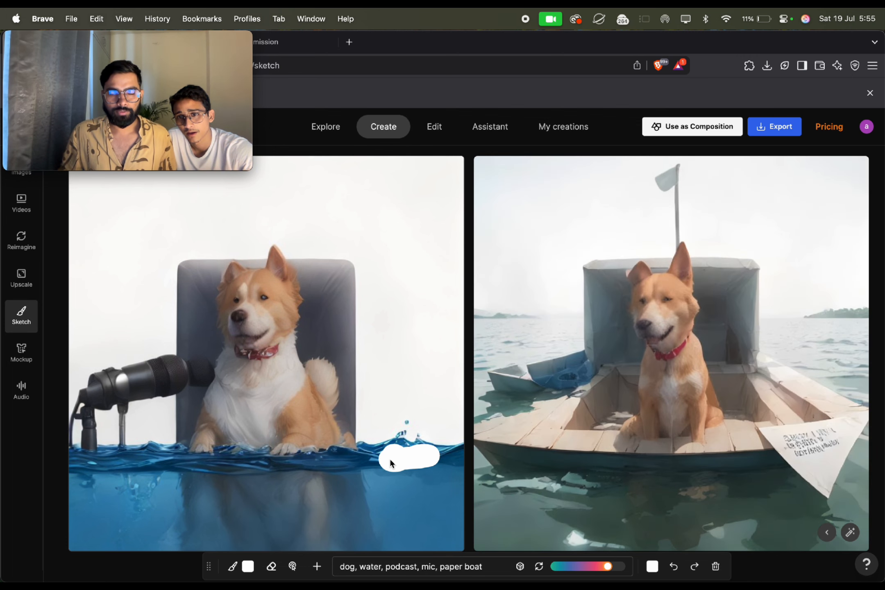
key(super+z)
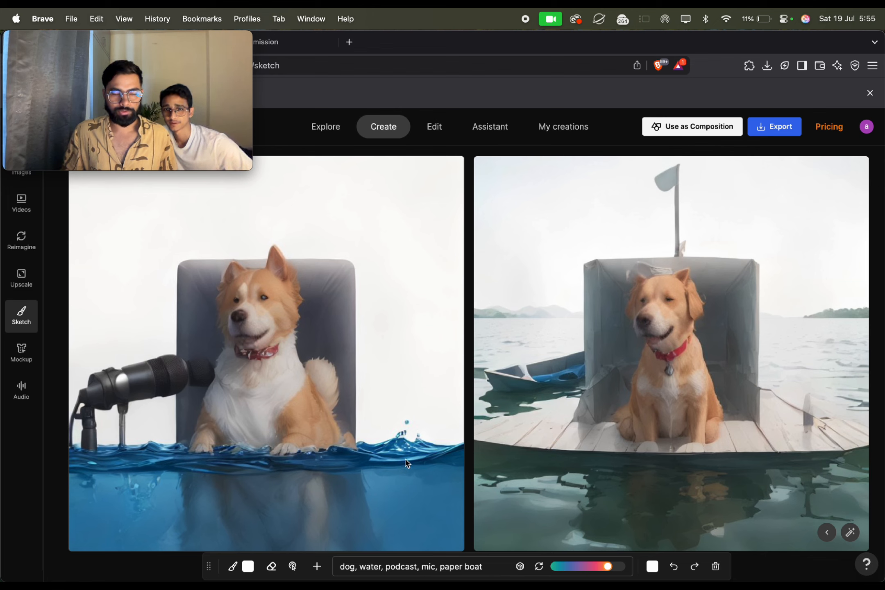
- Paint a flat white oval on the water beside the dog, try enlarging it into a boat shape and undo the enlargement
mouse_move(406, 462)
mouse_down()
mouse_move(442, 455)
mouse_move(399, 449)
mouse_move(425, 467)
mouse_move(421, 456)
mouse_up()
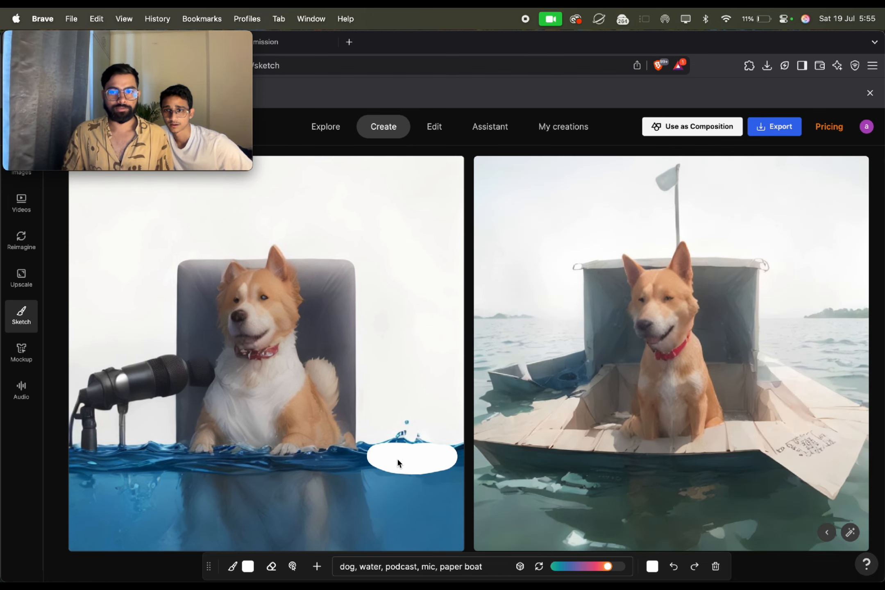
mouse_move(375, 473)
mouse_down()
mouse_move(422, 490)
mouse_move(442, 459)
mouse_up()
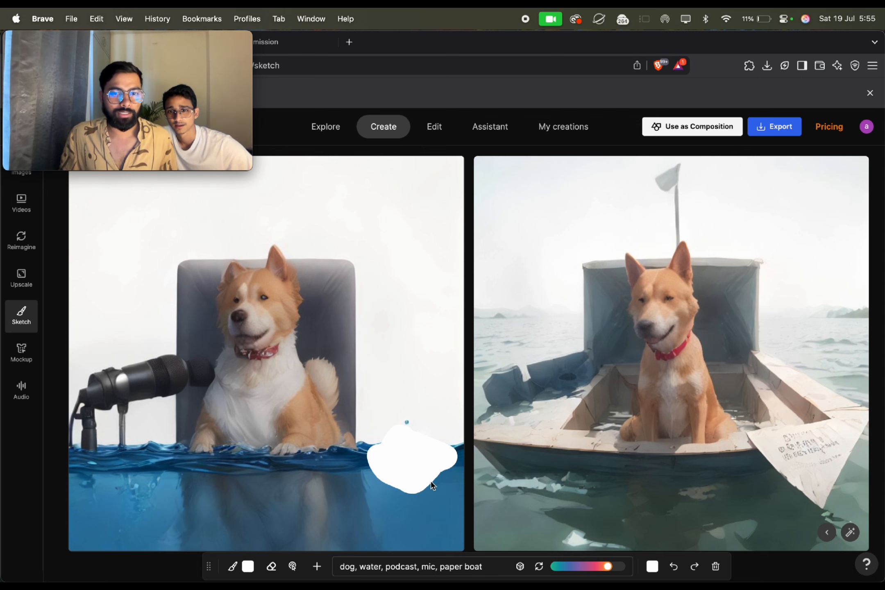
key(super+z)
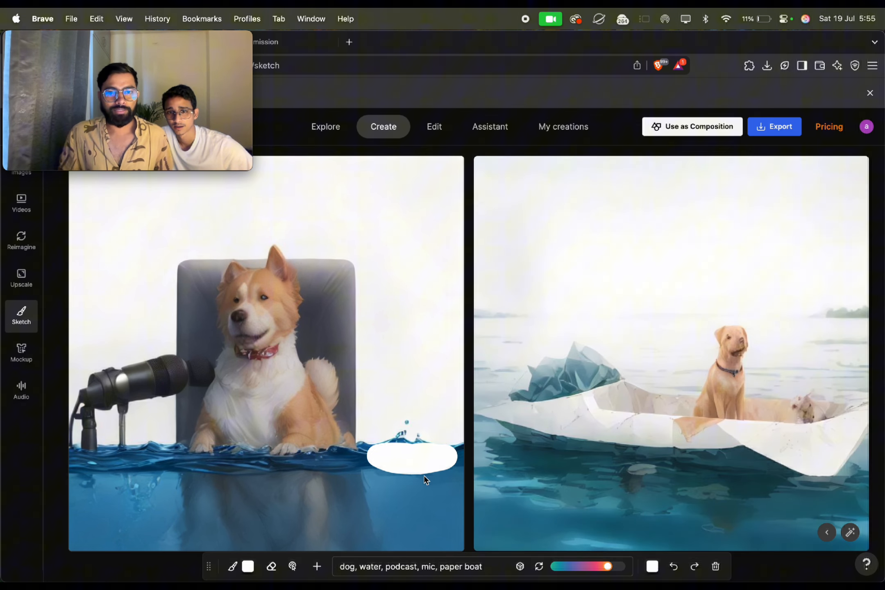
- Step back through the canvas history and redo the changes to restore the dog picture with the white oval
key(super+z)
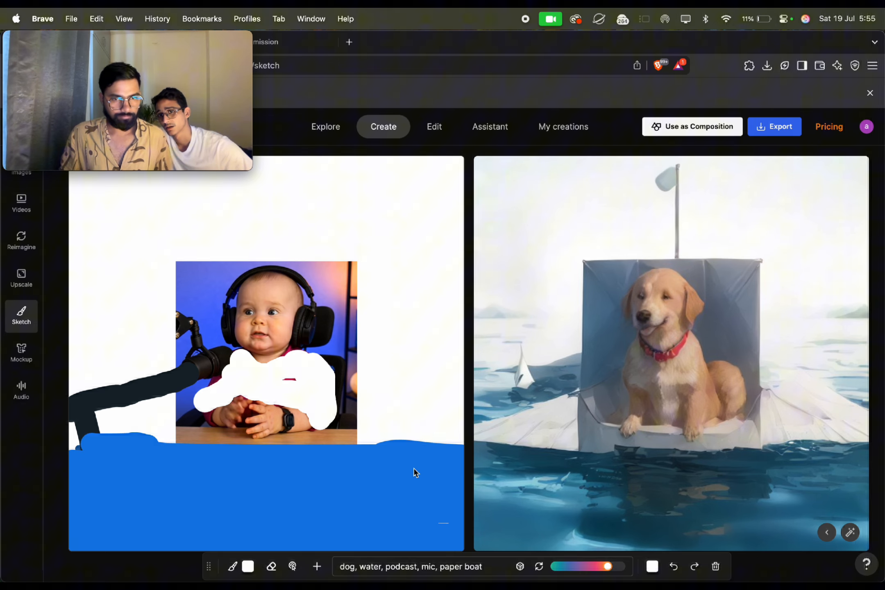
click(696, 572)
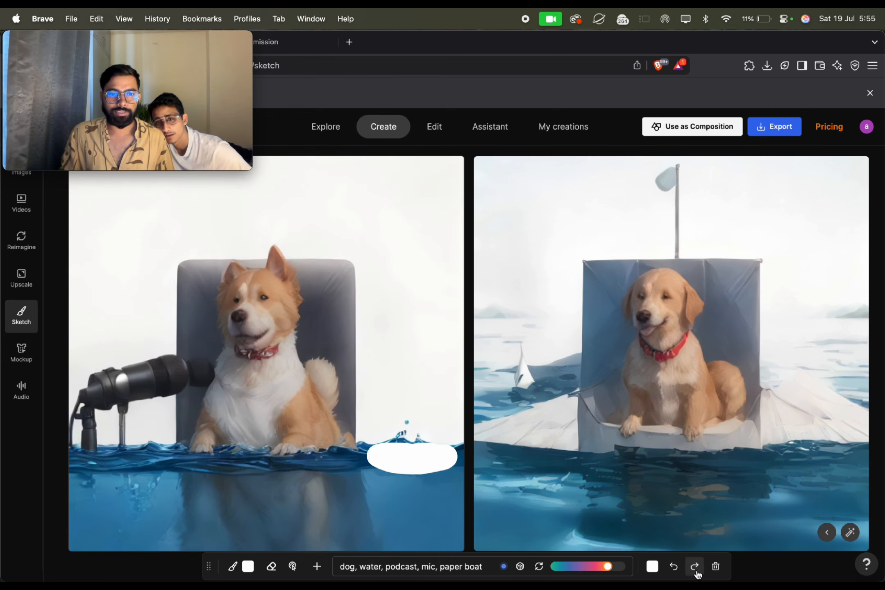
click(674, 567)
click(694, 570)
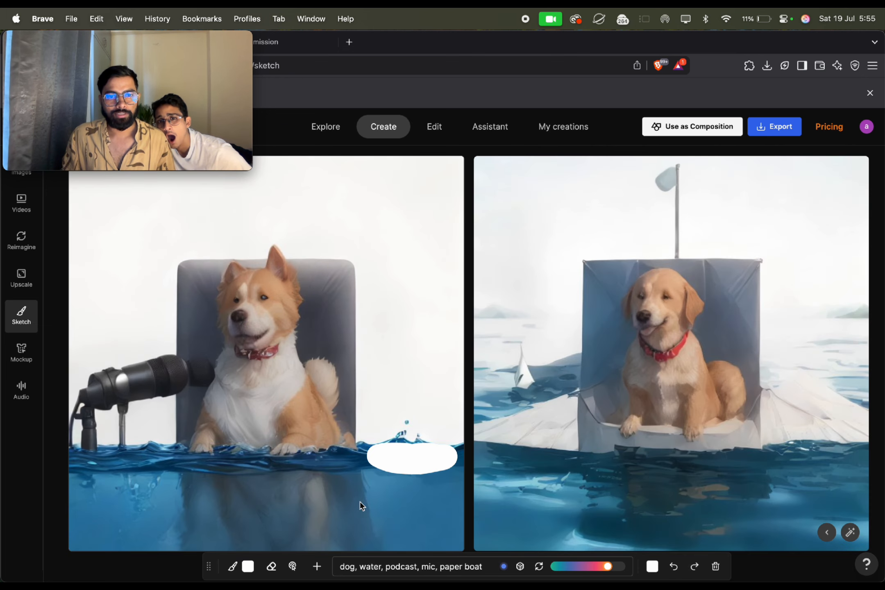
- Select the white oval on the water and delete it from the sketch canvas
click(293, 566)
click(383, 461)
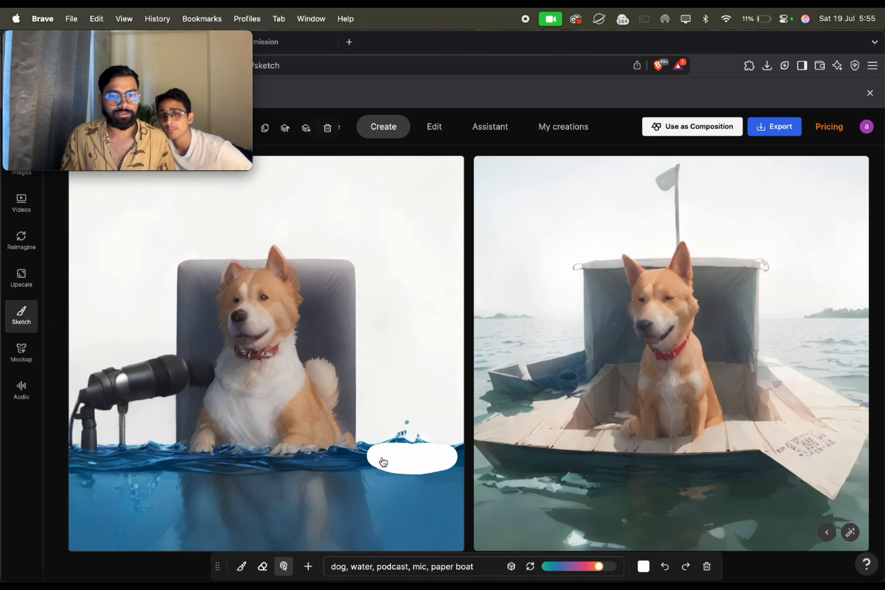
click(418, 461)
key(BackSpace)
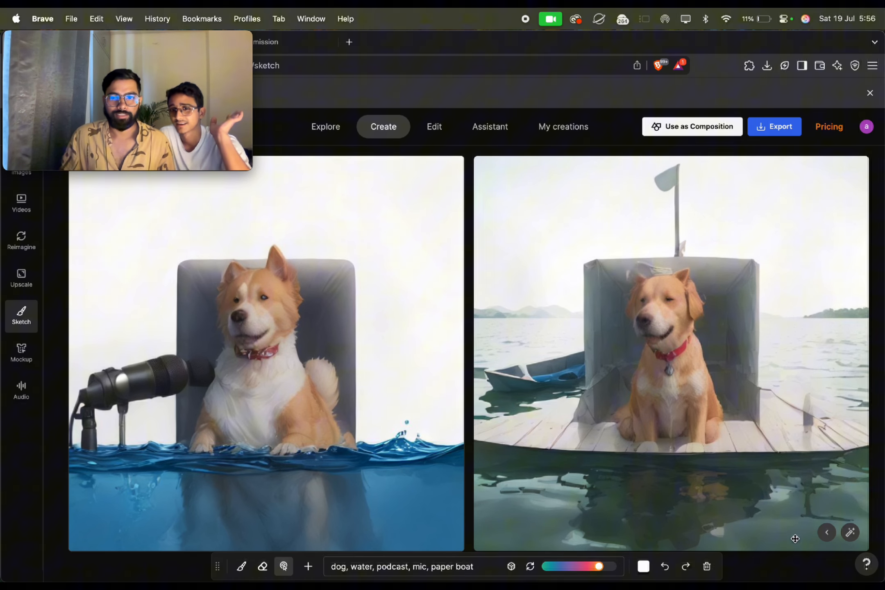
- Transfer the generated image of the dog on the boat onto the sketch canvas and append "fur" to the prompt
click(827, 534)
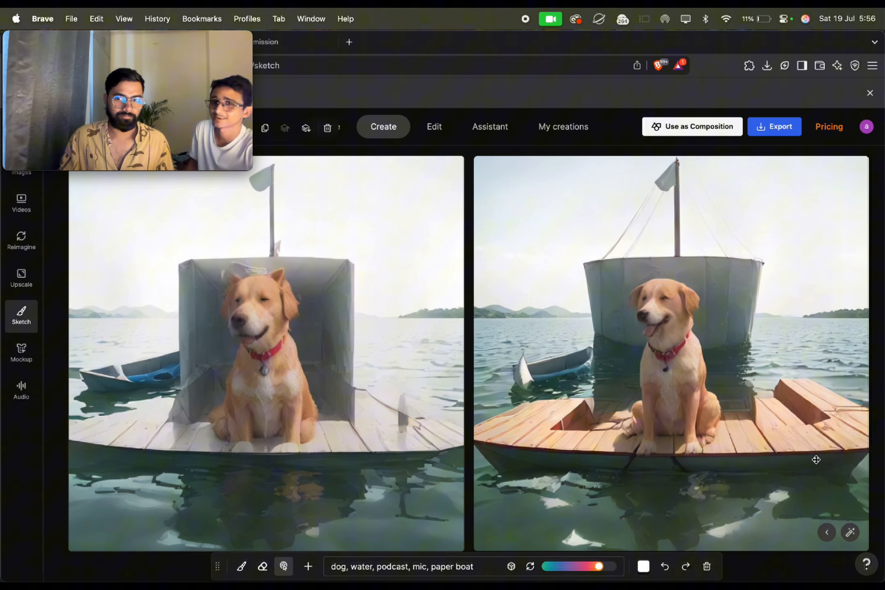
click(852, 533)
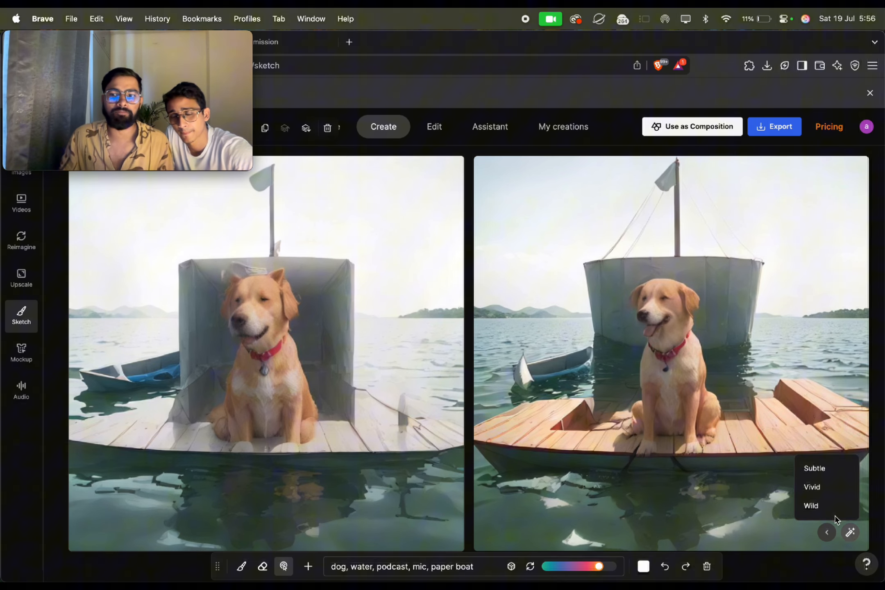
click(478, 566)
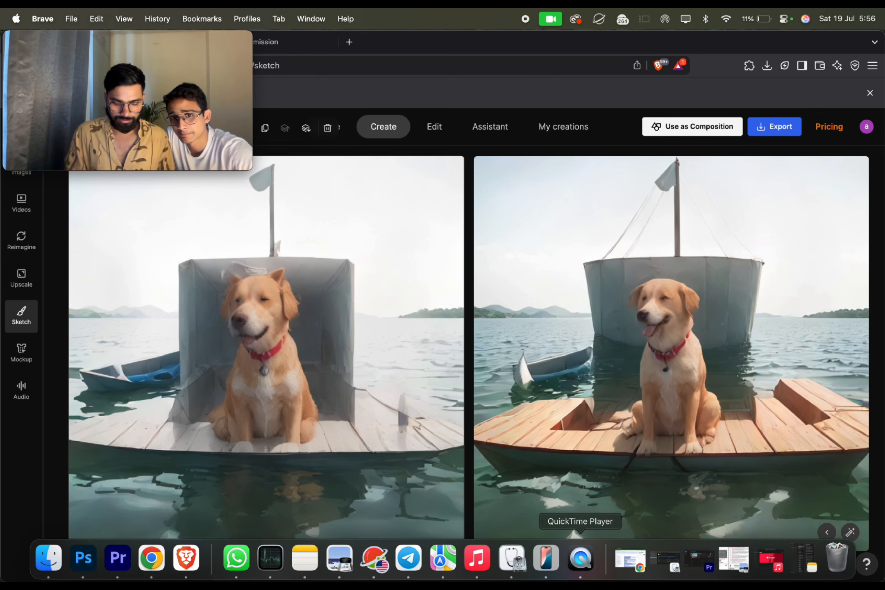
key(Return)
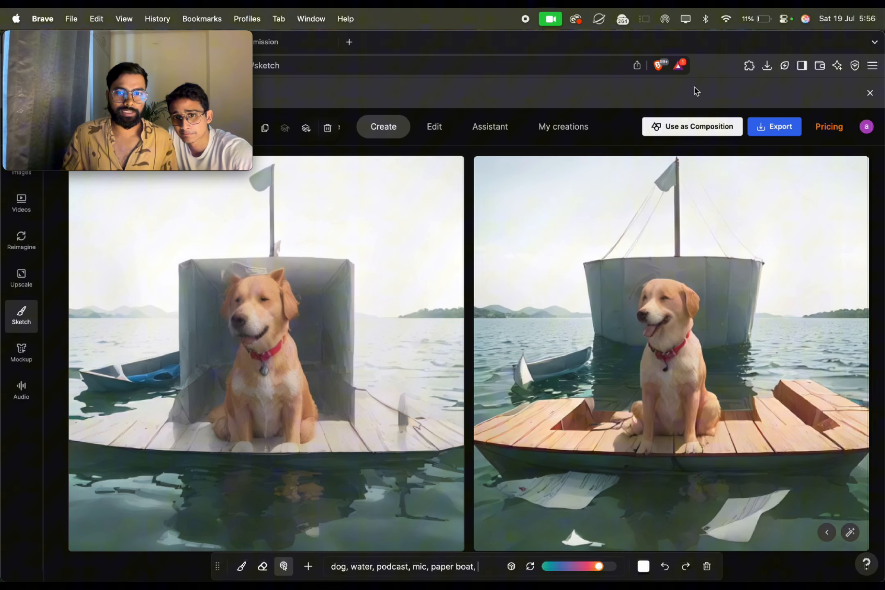
text(fur)
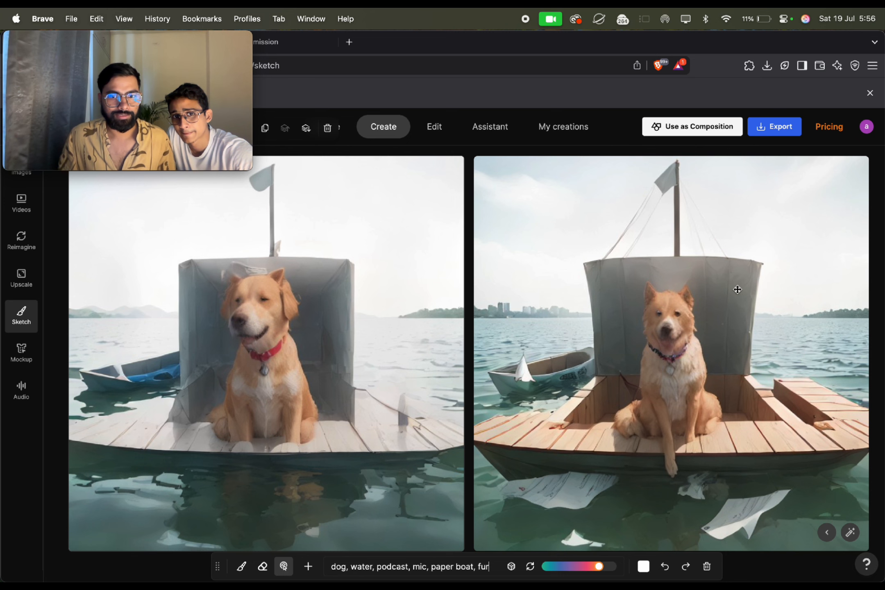
- Transfer two successive generated boat images onto the sketch canvas and apply the Wild enhancement to the new result
click(829, 533)
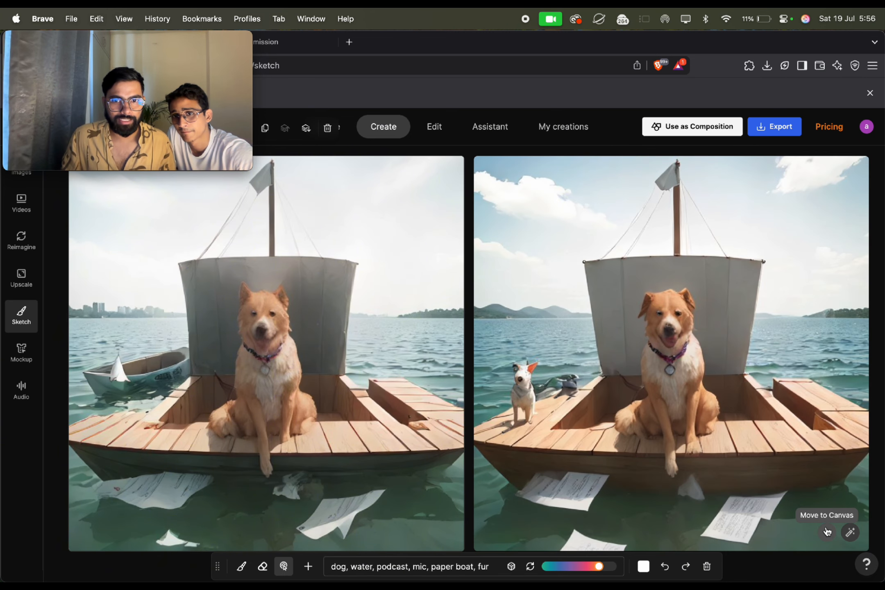
click(828, 532)
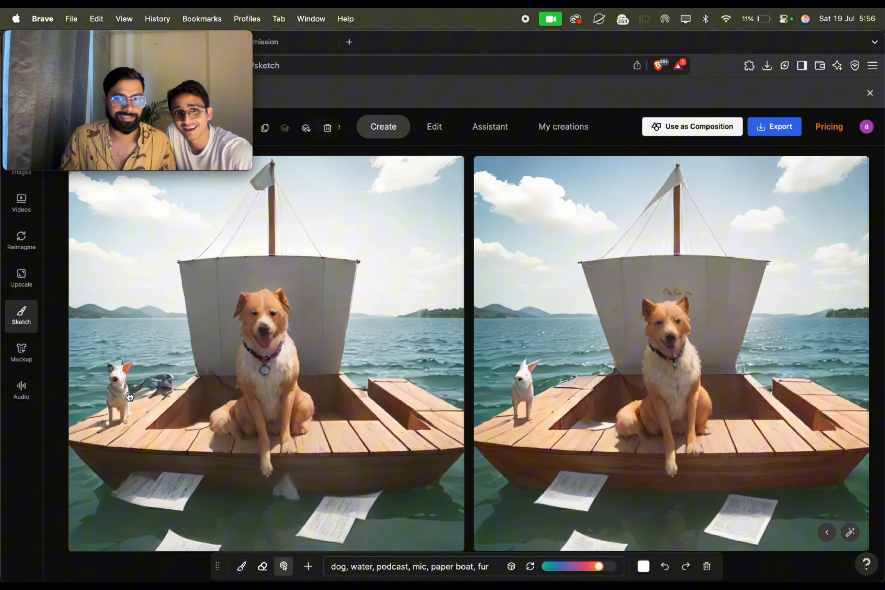
click(852, 536)
click(826, 510)
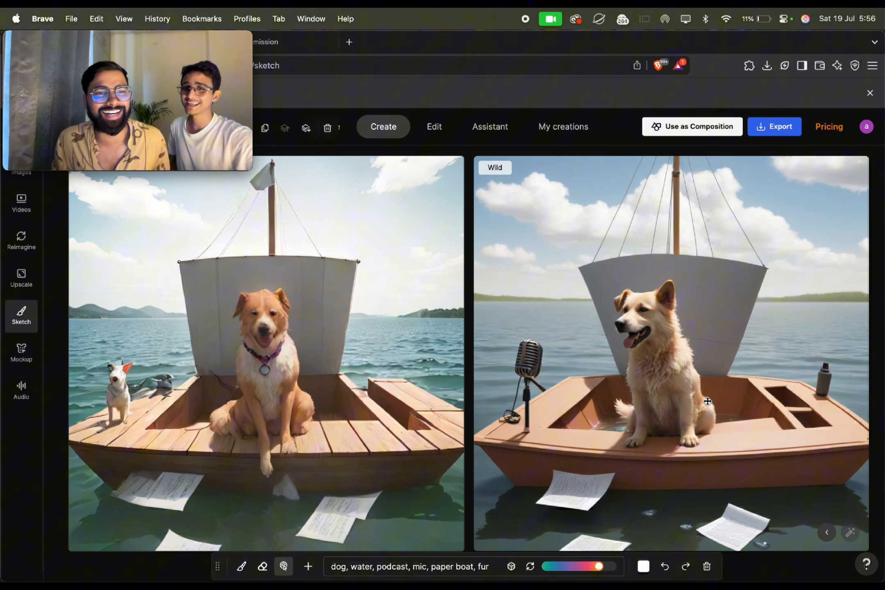
- Export the Wild-enhanced image of the dog on the boat as a PNG file
click(779, 131)
click(774, 223)
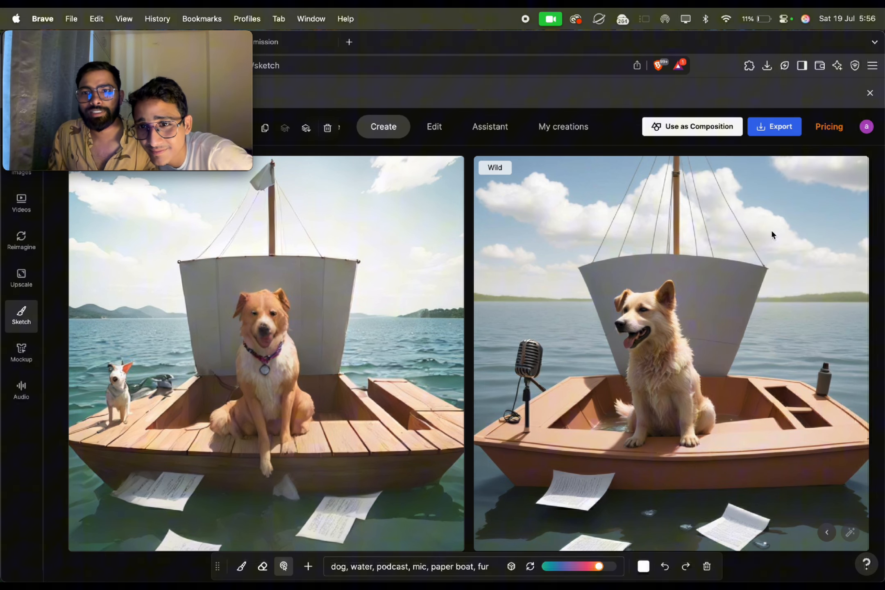
click(756, 499)
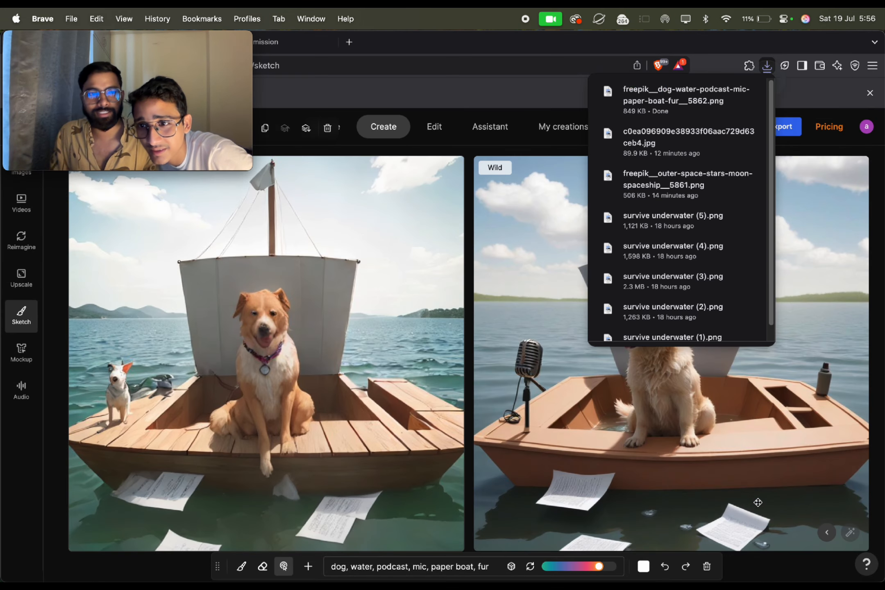